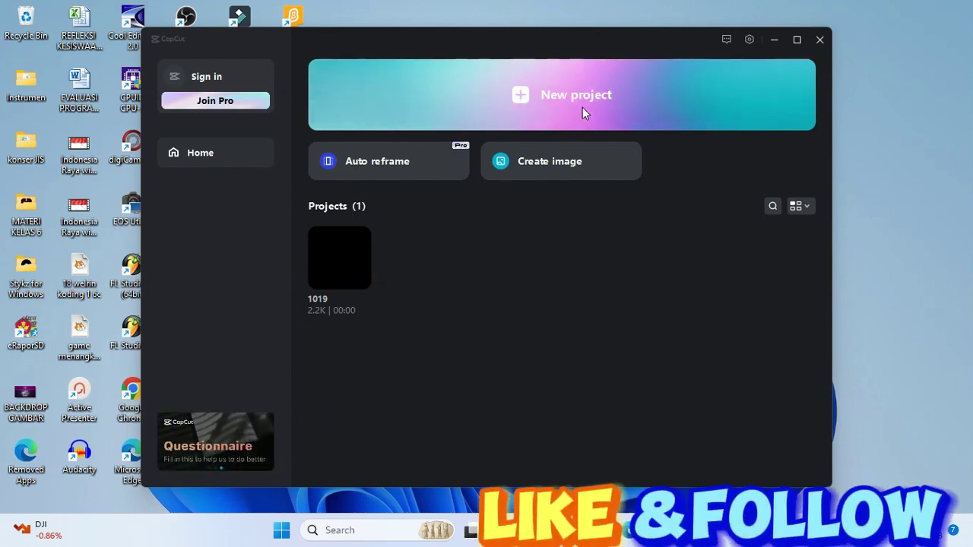
Create a new project and look through the trending stock clips in the media library.
{"action": "key", "text": "alt+F4"}
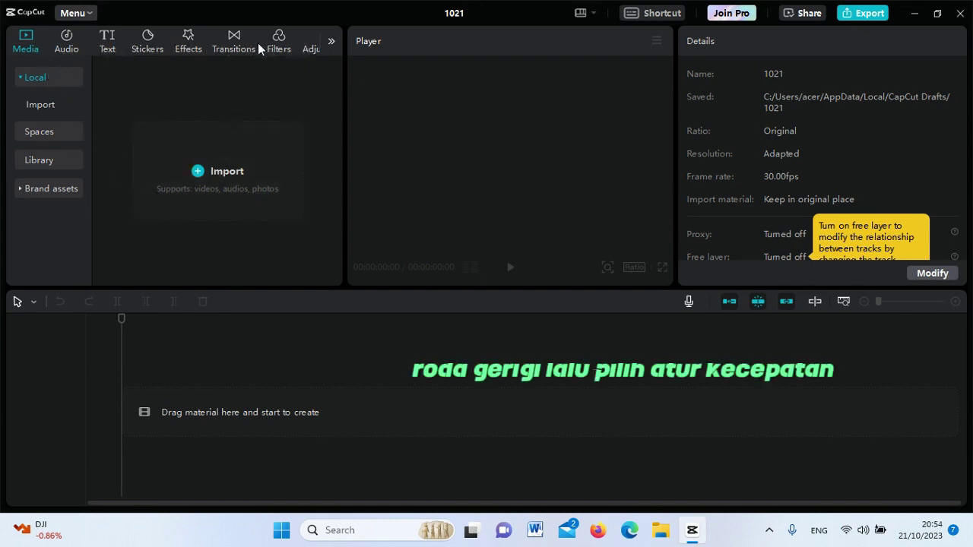
{"action": "left_click", "coordinate": [56, 162]}
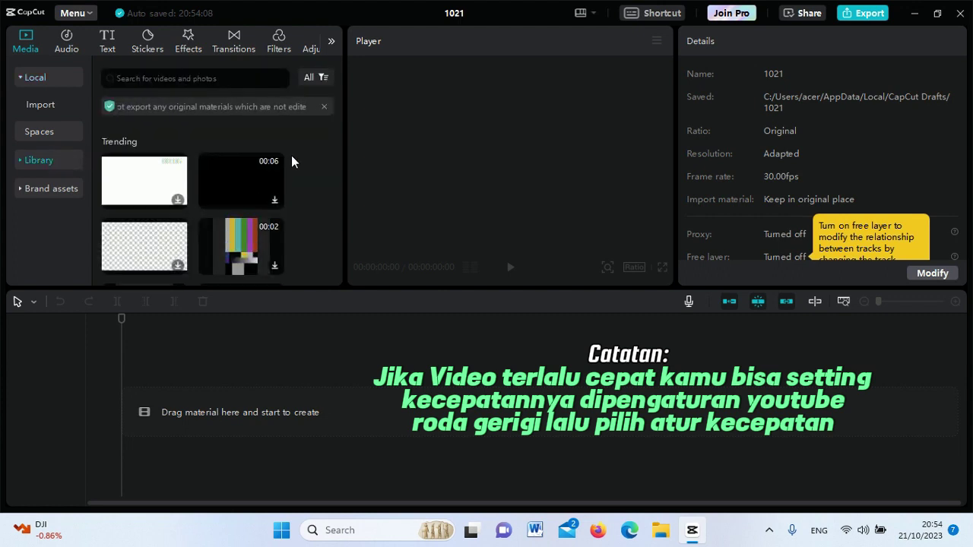
{"action": "scroll", "coordinate": [292, 161], "scroll_direction": "down", "scroll_amount": 10}
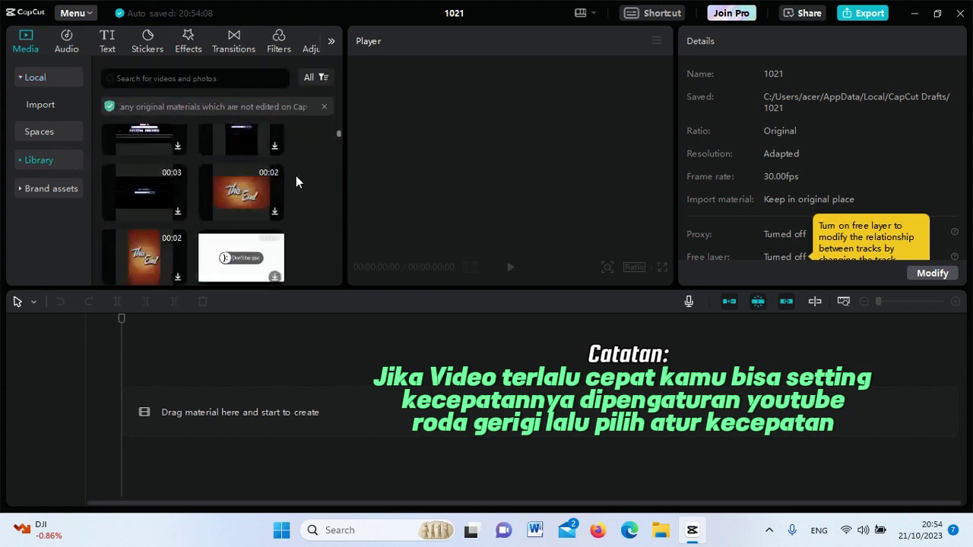
{"action": "scroll", "coordinate": [296, 181], "scroll_direction": "up", "scroll_amount": 10}
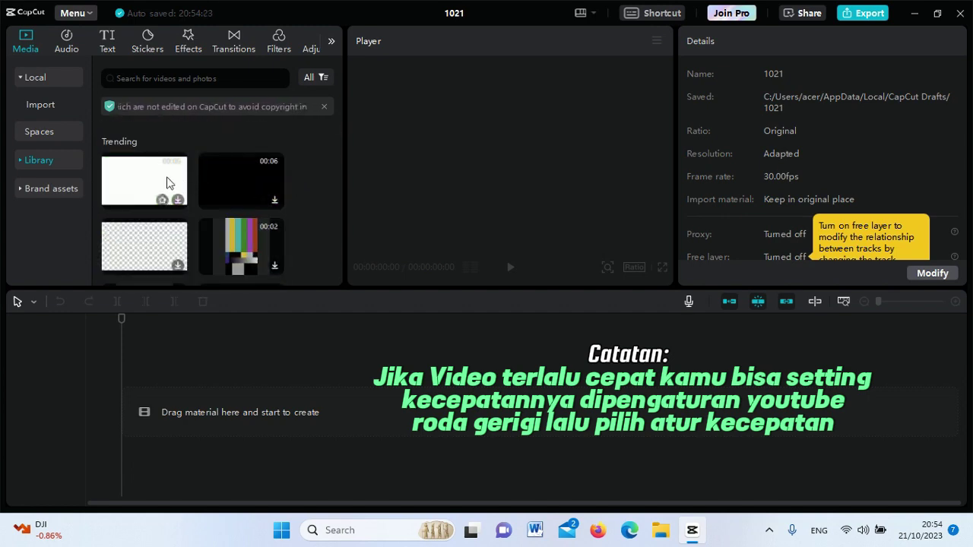
{"action": "left_click", "coordinate": [65, 189]}
Import the four MP4 videos listed under Today in the Downloads folder into the project's local media.
{"action": "left_click", "coordinate": [38, 79]}
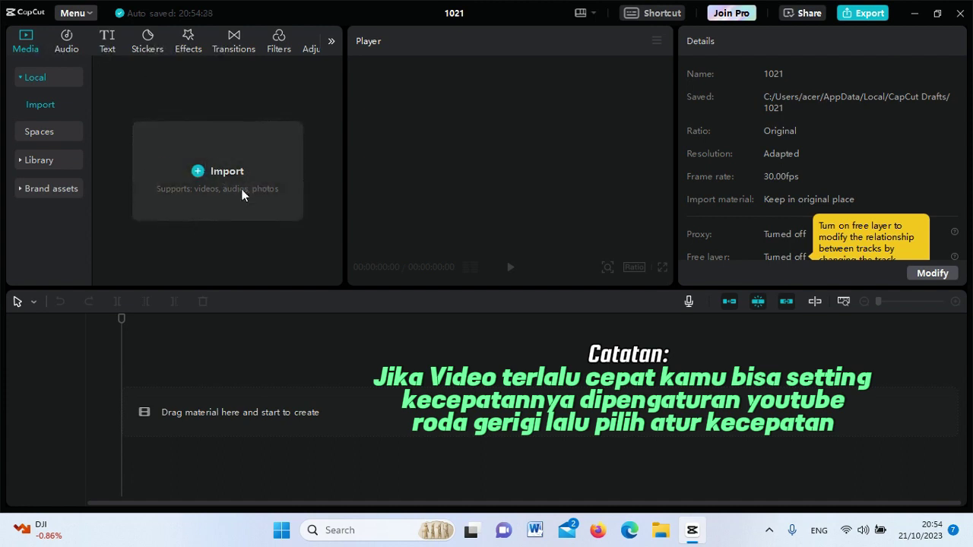
{"action": "left_click", "coordinate": [221, 186]}
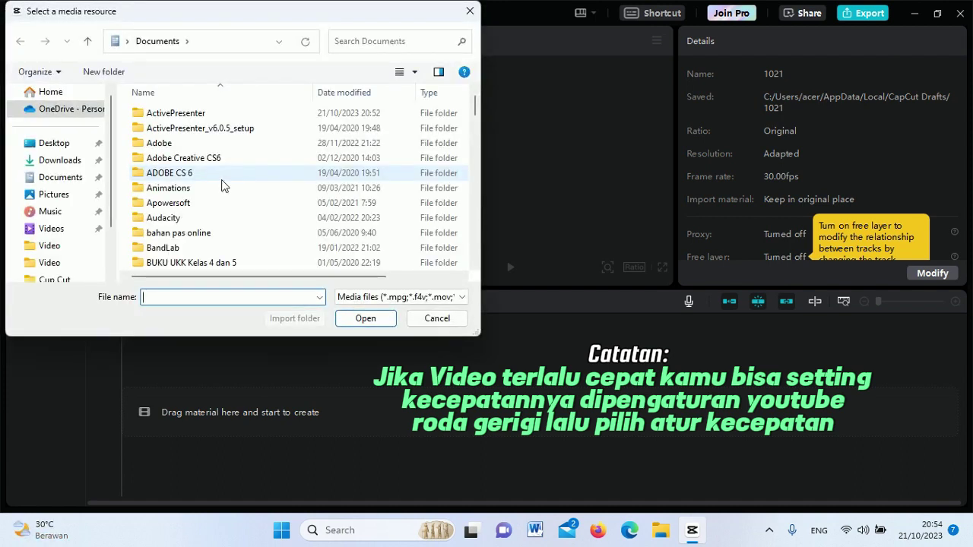
{"action": "left_click", "coordinate": [76, 165]}
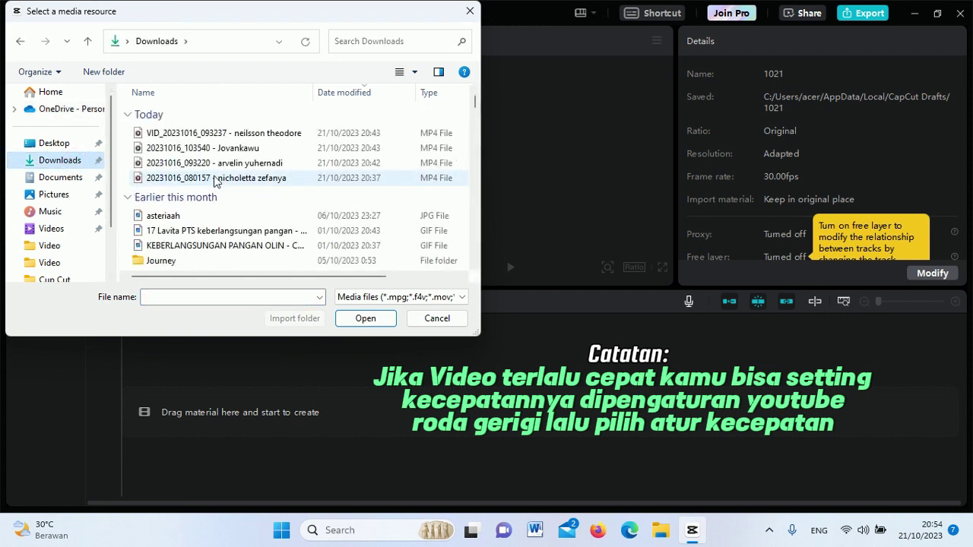
{"action": "left_click", "coordinate": [220, 133]}
{"action": "left_click", "coordinate": [217, 162], "text": "shift"}
{"action": "left_click", "coordinate": [216, 178], "text": "shift"}
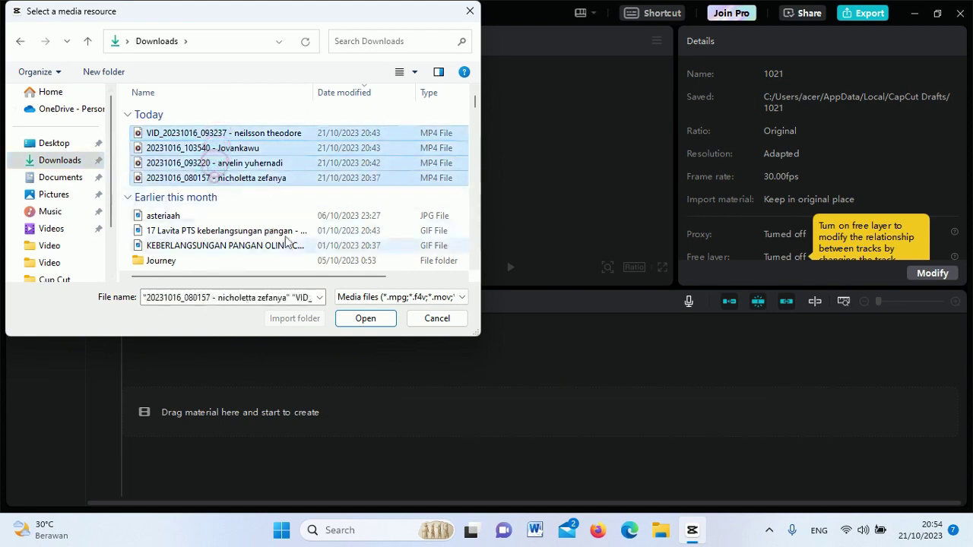
{"action": "left_click", "coordinate": [365, 317]}
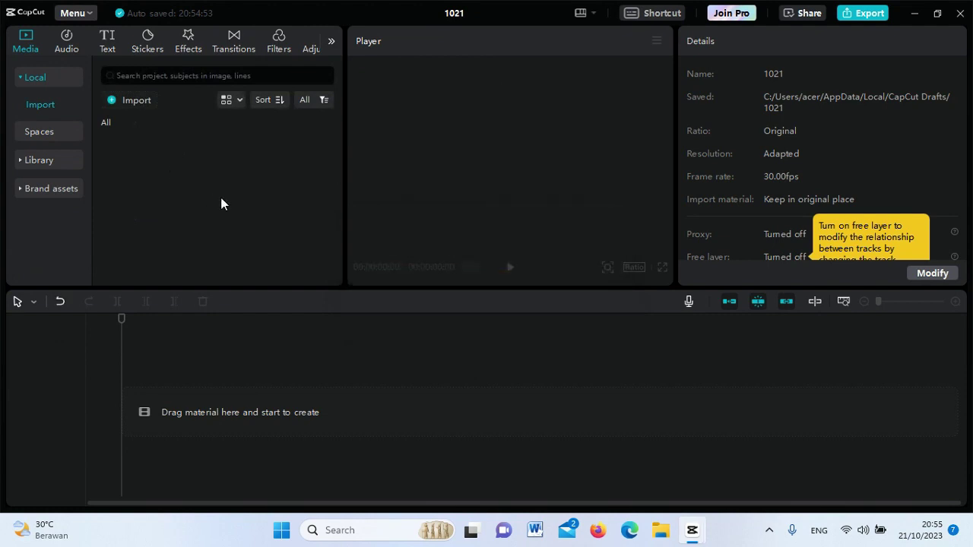
{"action": "left_click", "coordinate": [307, 164]}
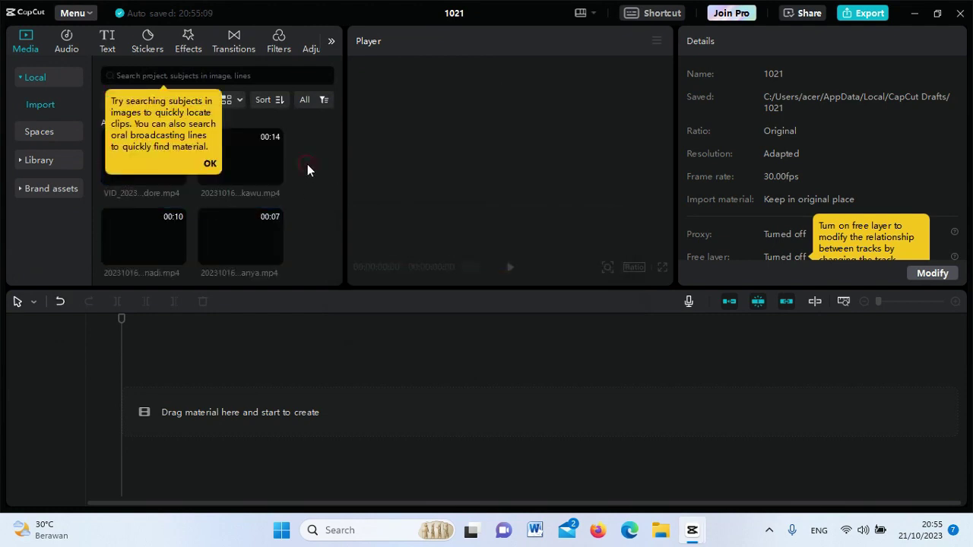
{"action": "left_click", "coordinate": [210, 162]}
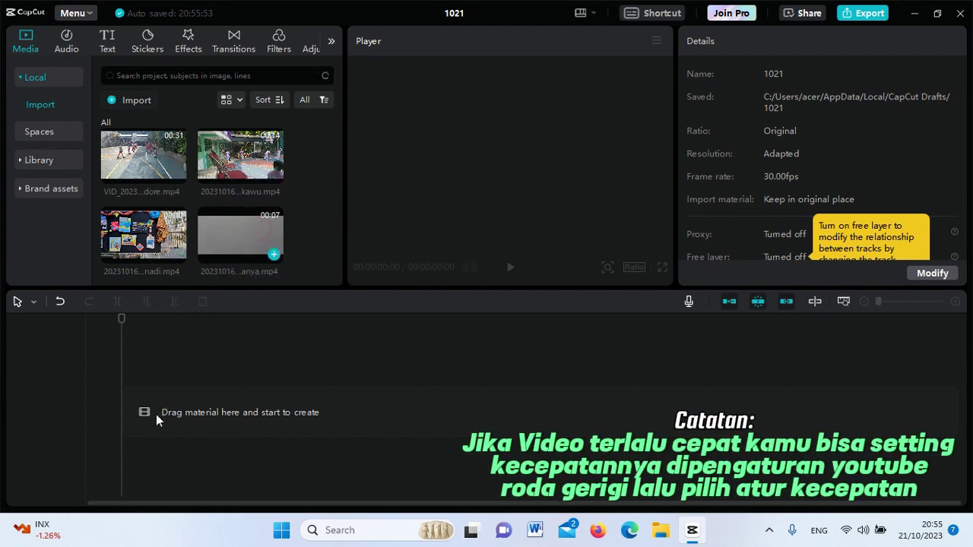
Place the 7-second video clip at the start of the timeline and return the playhead to 00:00.
{"action": "left_click_drag", "start_coordinate": [156, 414], "coordinate": [127, 411]}
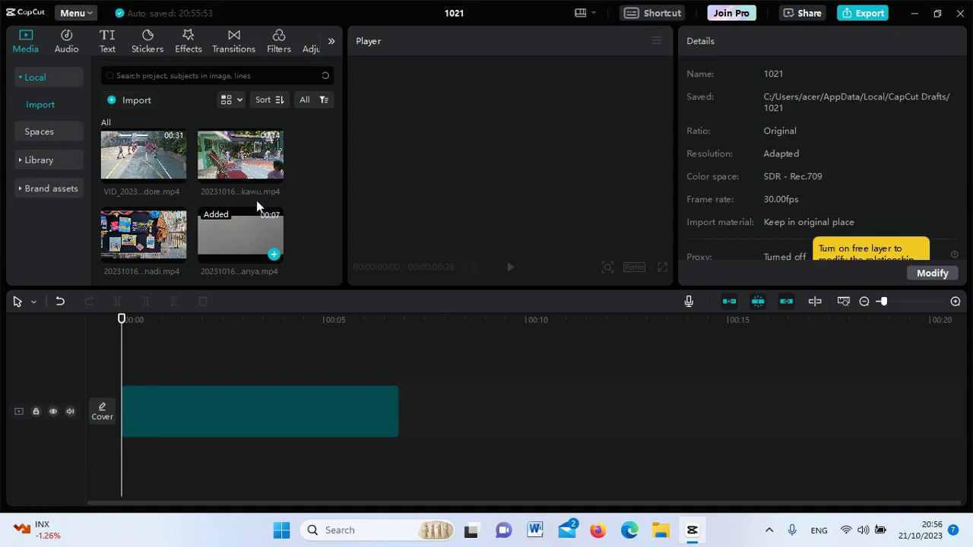
{"action": "left_click", "coordinate": [421, 302]}
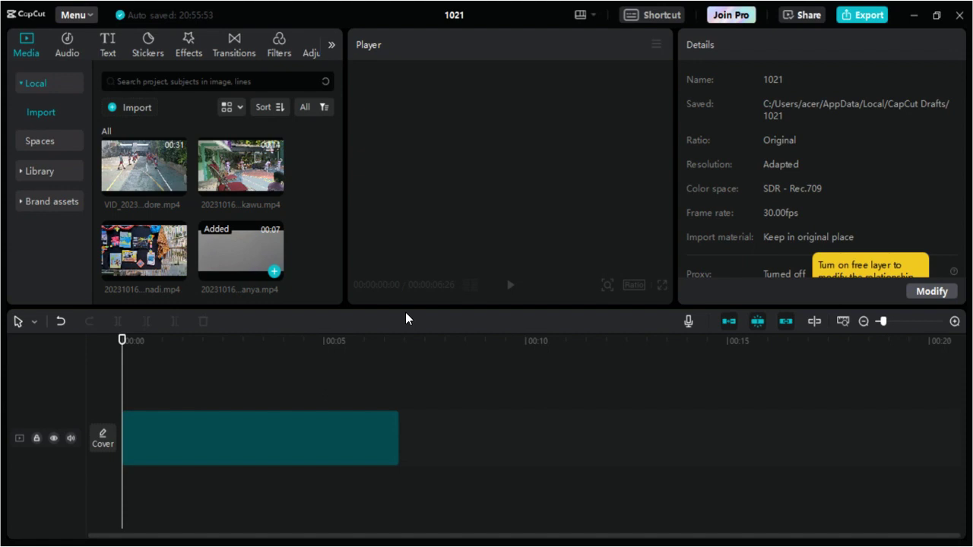
{"action": "left_click", "coordinate": [406, 339]}
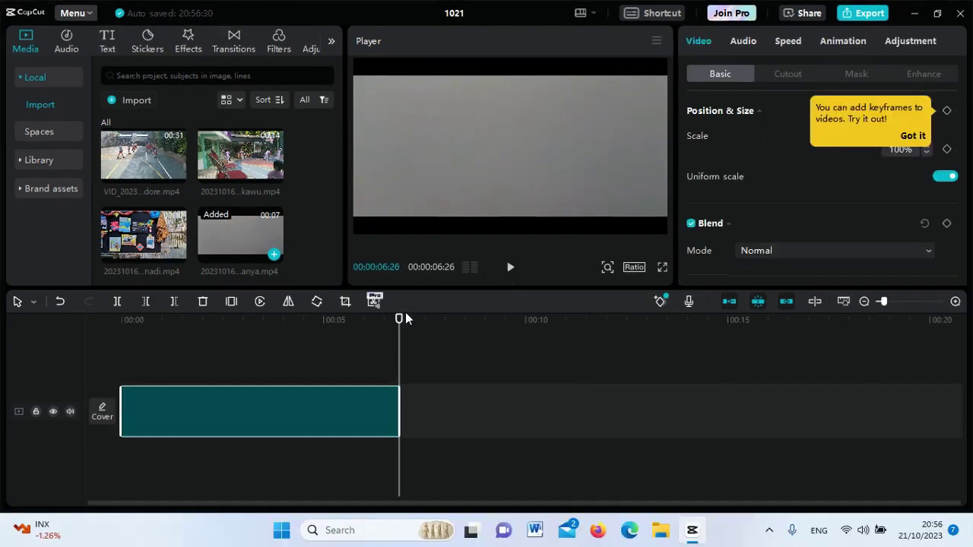
{"action": "left_click", "coordinate": [405, 318]}
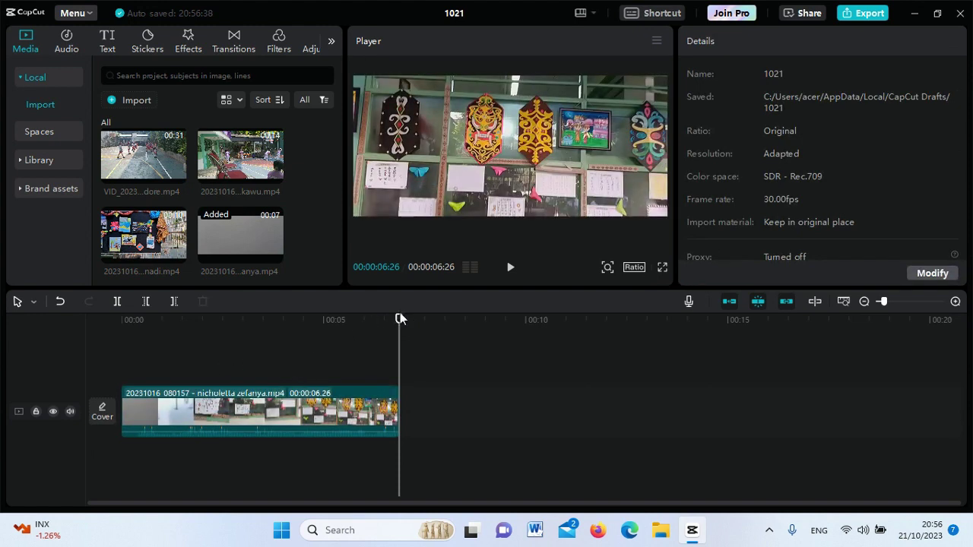
{"action": "left_click_drag", "start_coordinate": [398, 318], "coordinate": [122, 388]}
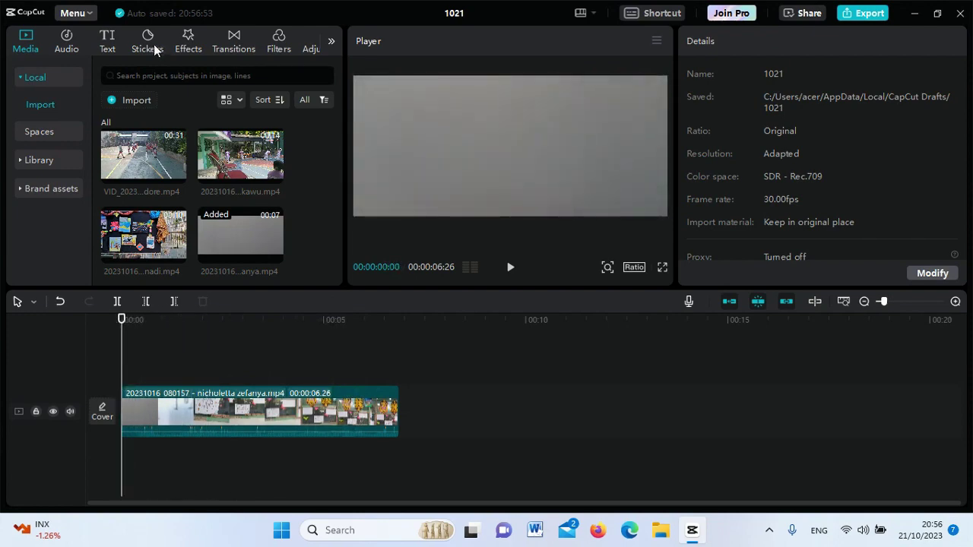
Preview the trending red text effect with the black outline.
{"action": "left_click", "coordinate": [108, 46]}
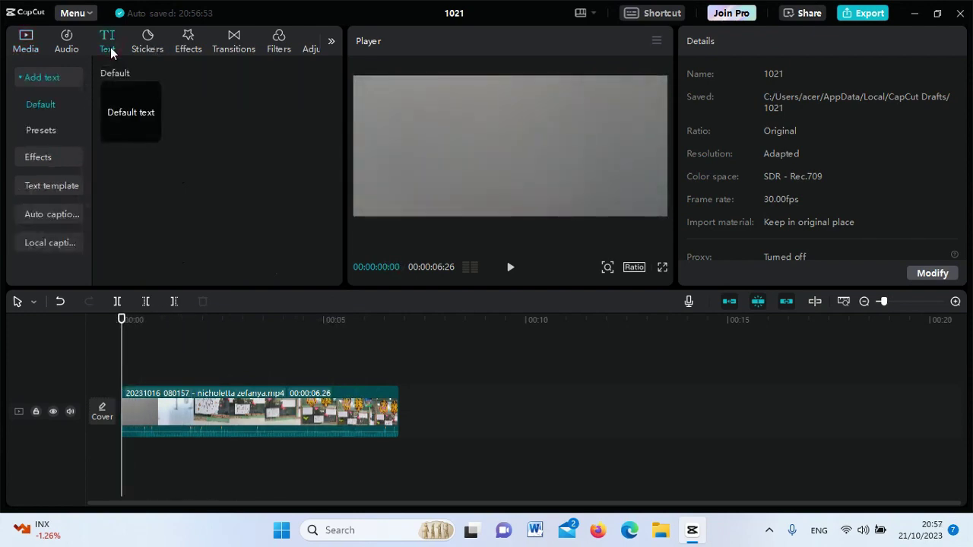
{"action": "left_click", "coordinate": [41, 158]}
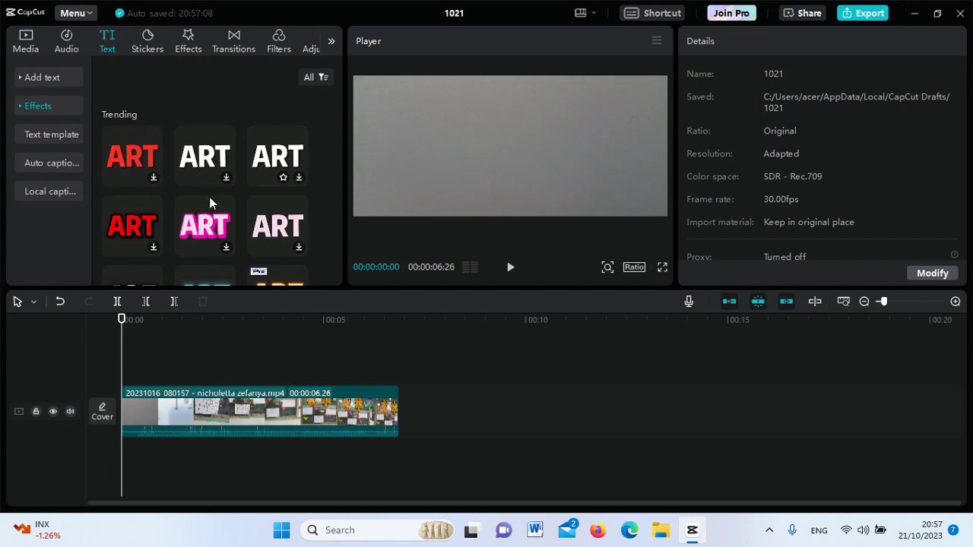
{"action": "scroll", "coordinate": [227, 180], "scroll_direction": "down", "scroll_amount": 2}
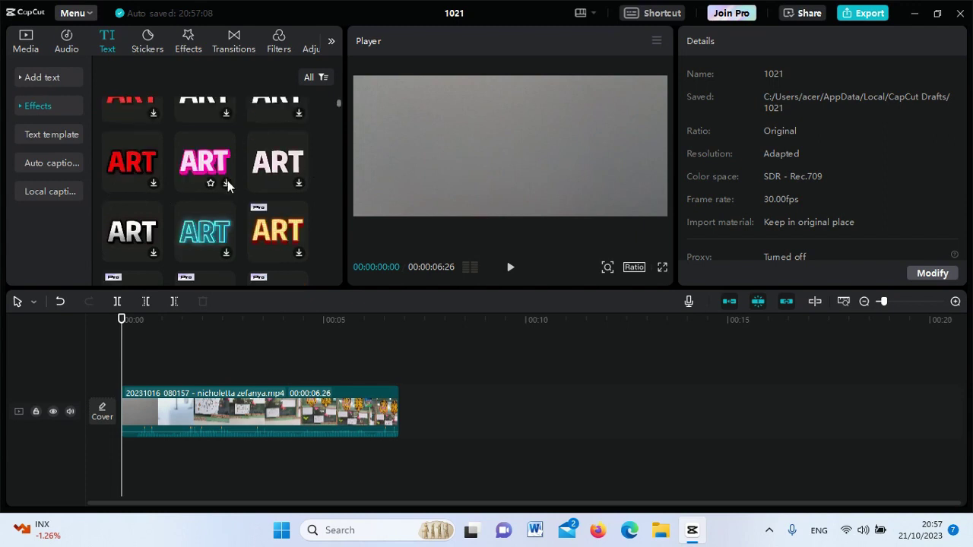
{"action": "left_click", "coordinate": [155, 181]}
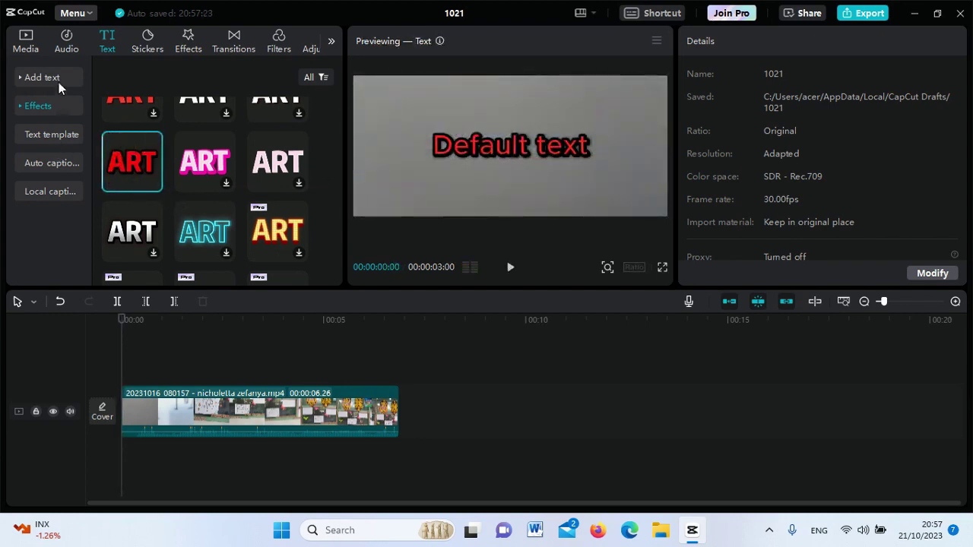
Add the trending FUNNIEST MOMENT text template above the video clip at the start of the timeline.
{"action": "left_click", "coordinate": [60, 132]}
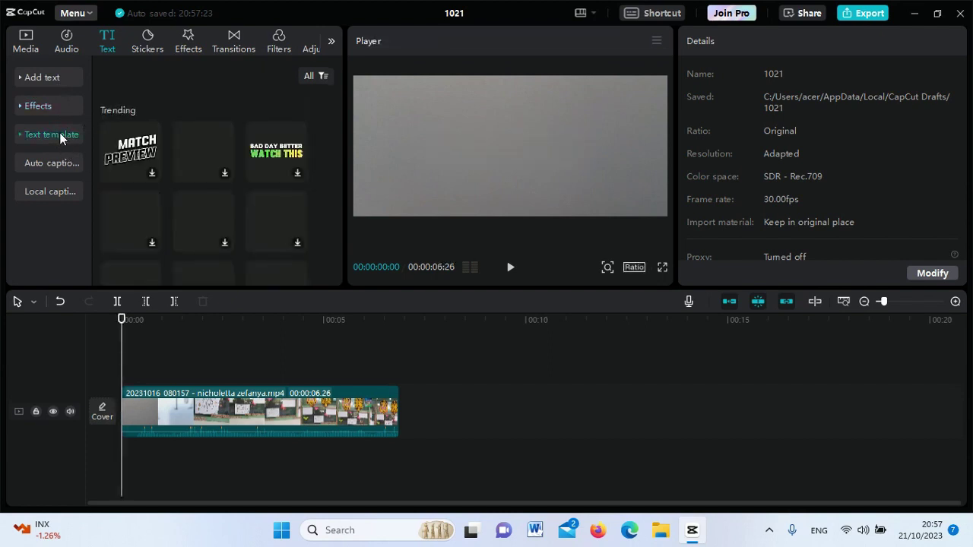
{"action": "left_click", "coordinate": [224, 172]}
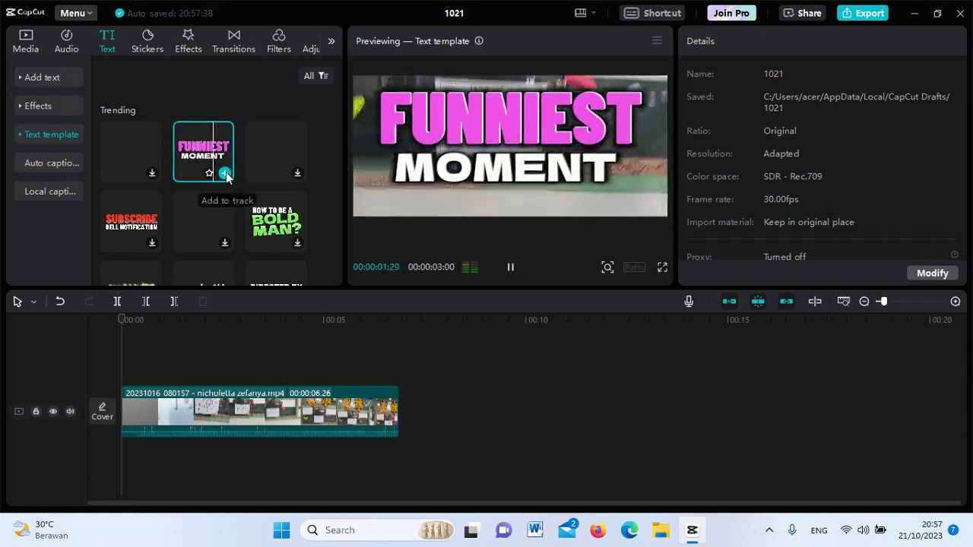
{"action": "left_click", "coordinate": [224, 174]}
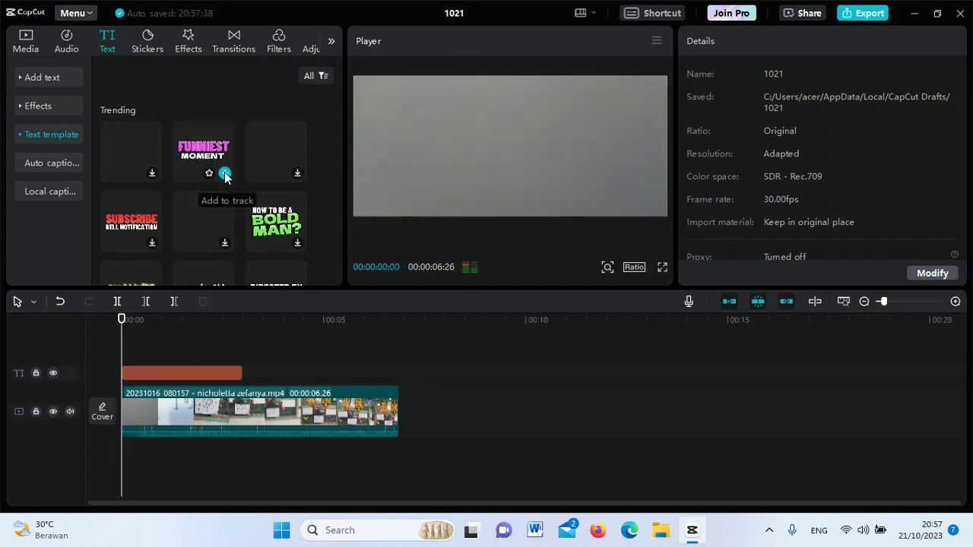
Replace the text template's first paragraph with VLOG SEKOLAH and its second paragraph with SERU.
{"action": "left_click", "coordinate": [172, 370]}
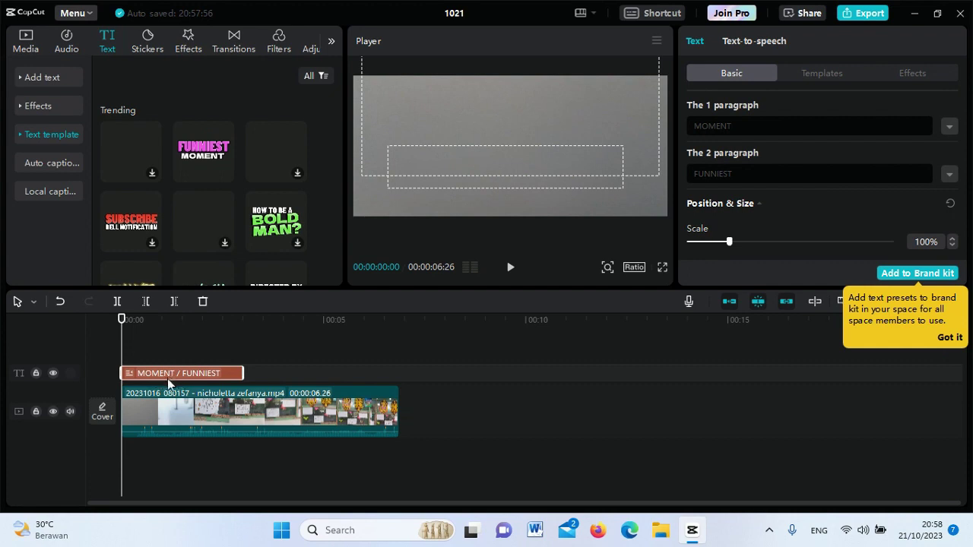
{"action": "left_click", "coordinate": [775, 131]}
{"action": "left_click_drag", "start_coordinate": [773, 130], "coordinate": [688, 131]}
{"action": "type", "text": "VLOG SEKOLAH"}
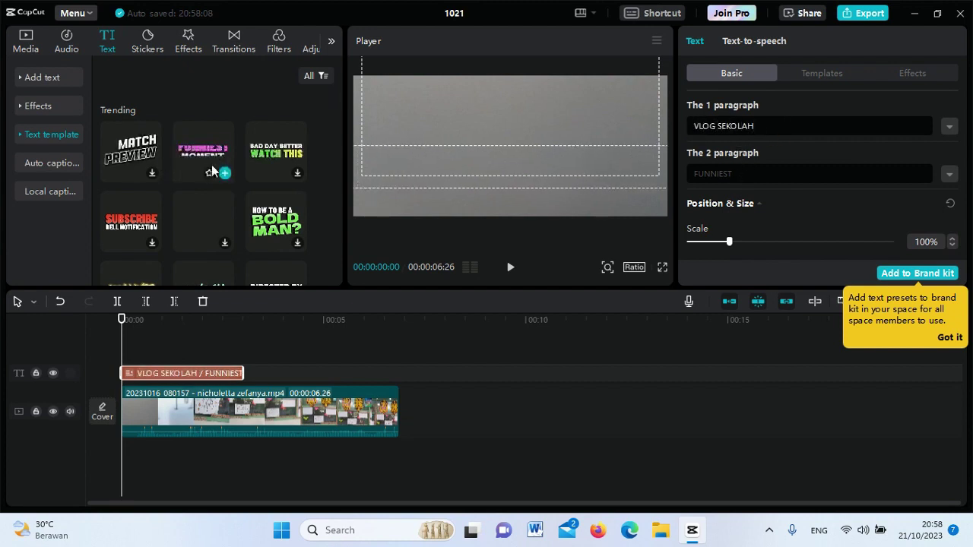
{"action": "left_click", "coordinate": [750, 169]}
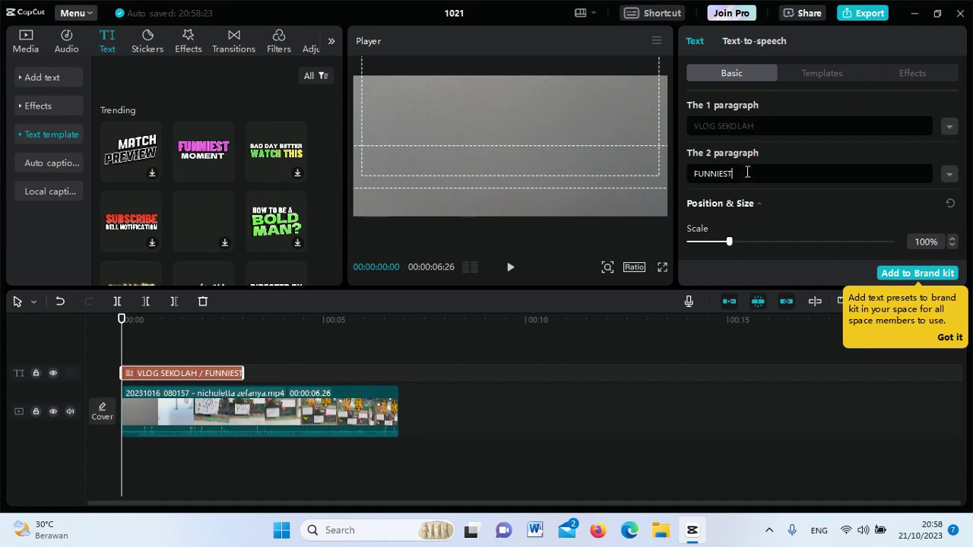
{"action": "double_click", "coordinate": [704, 177]}
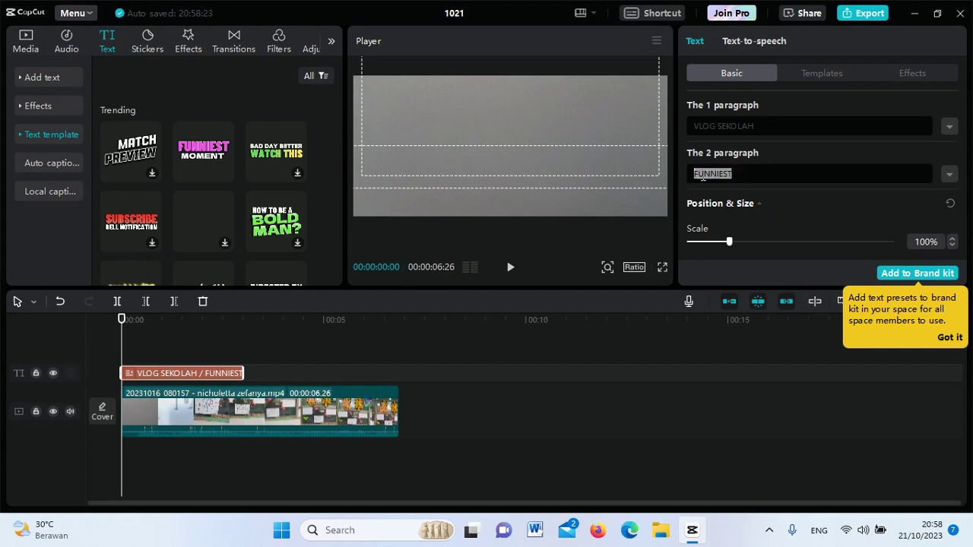
{"action": "type", "text": "SERU"}
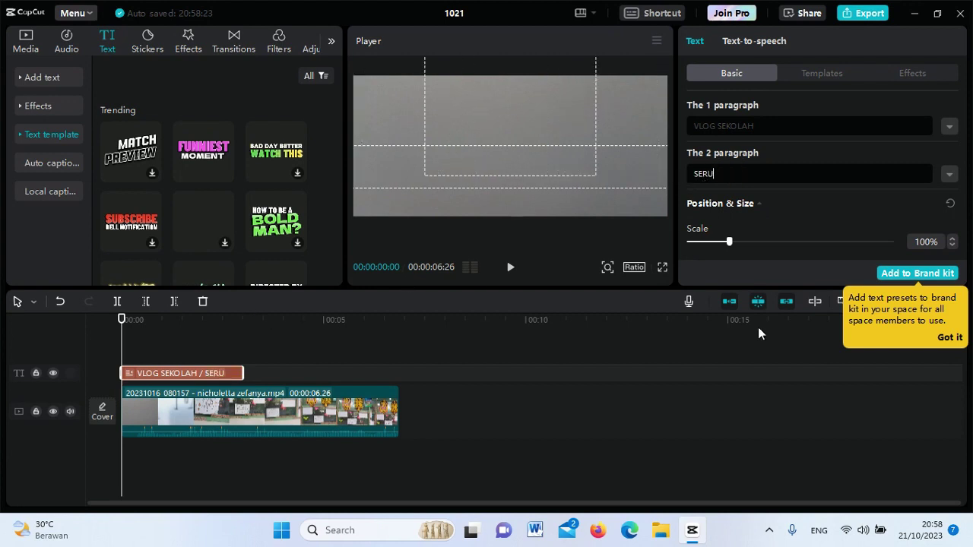
Scale the VLOG SEKOLAH / SERU title to 48% and place it at X 0, Y 61, with the playhead at 00:00:01:25.
{"action": "left_click", "coordinate": [181, 340]}
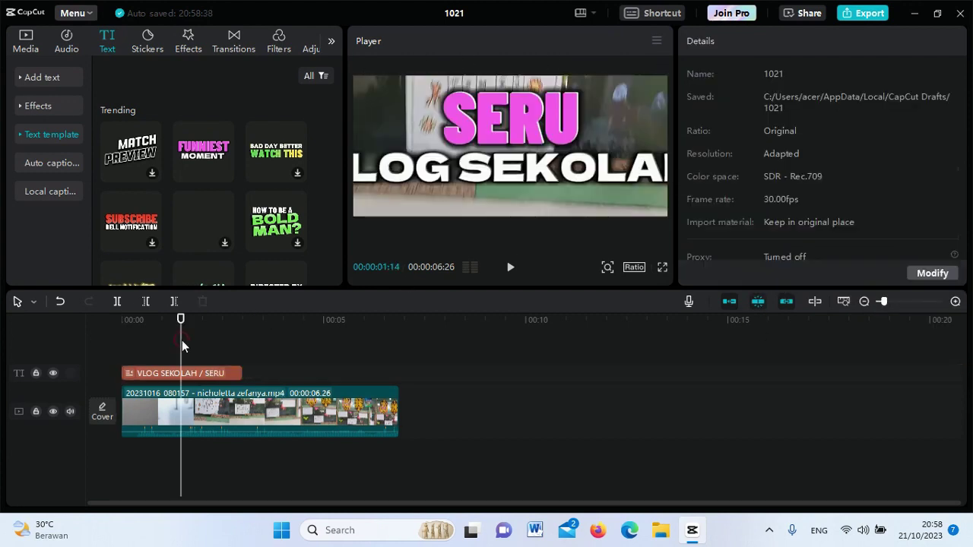
{"action": "left_click_drag", "start_coordinate": [181, 320], "coordinate": [201, 327]}
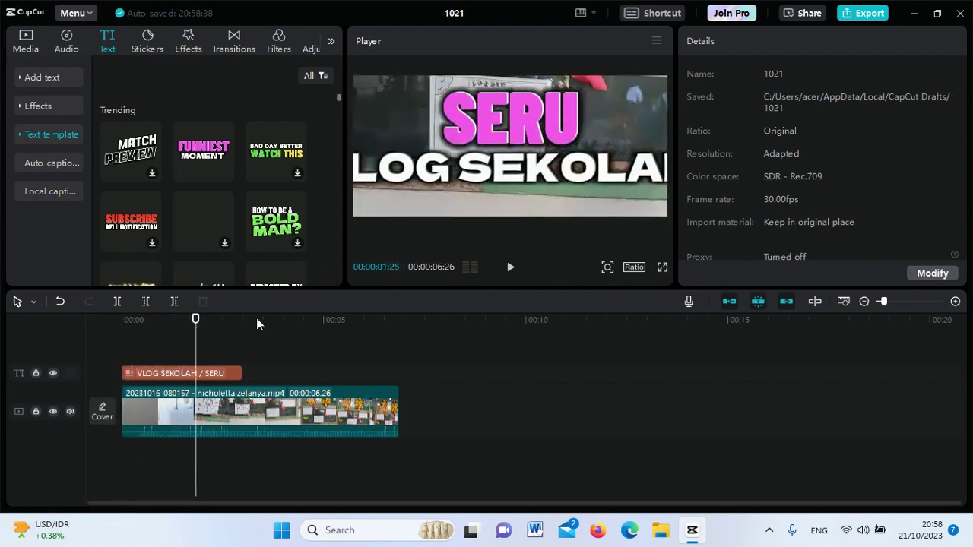
{"action": "left_click", "coordinate": [219, 372]}
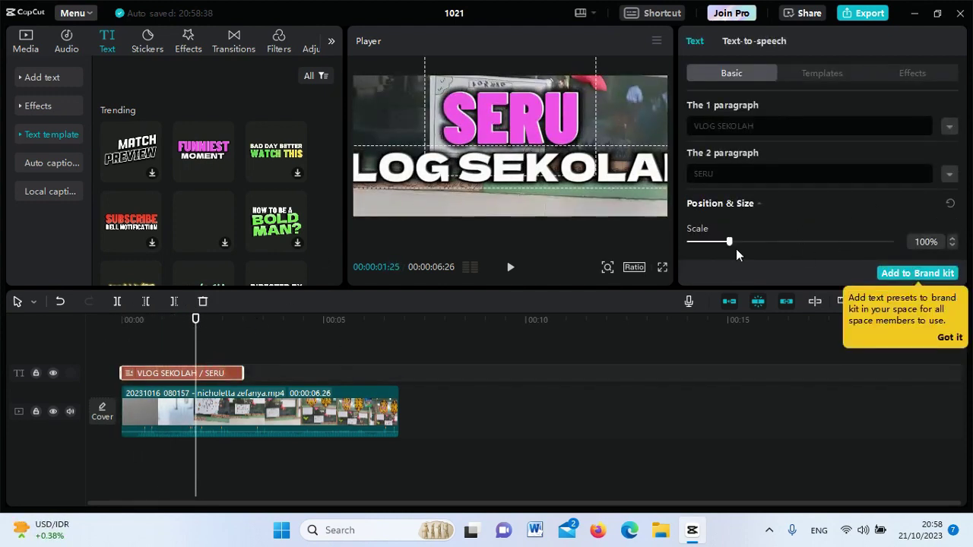
{"action": "left_click_drag", "start_coordinate": [731, 244], "coordinate": [712, 244]}
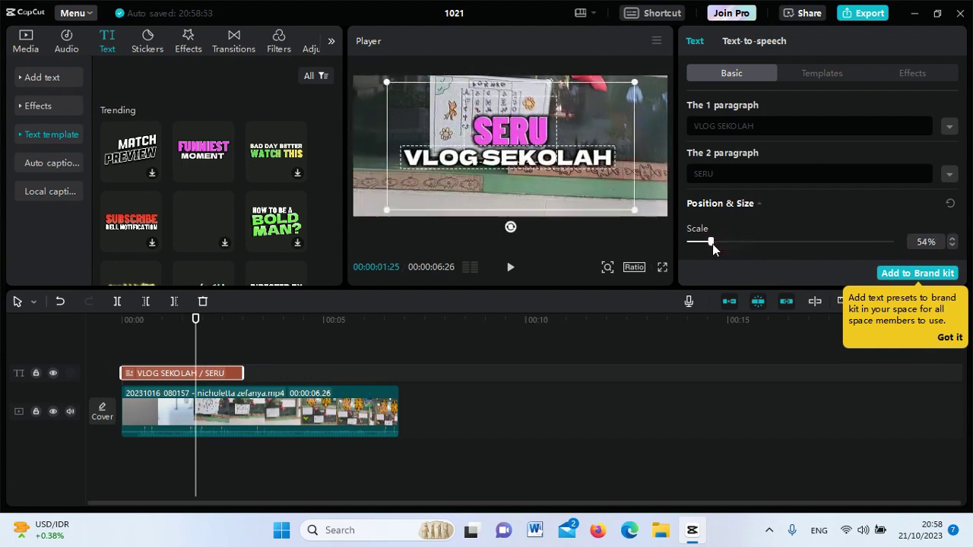
{"action": "scroll", "coordinate": [901, 213], "scroll_direction": "down", "scroll_amount": 3}
{"action": "left_click_drag", "start_coordinate": [703, 142], "coordinate": [706, 141]}
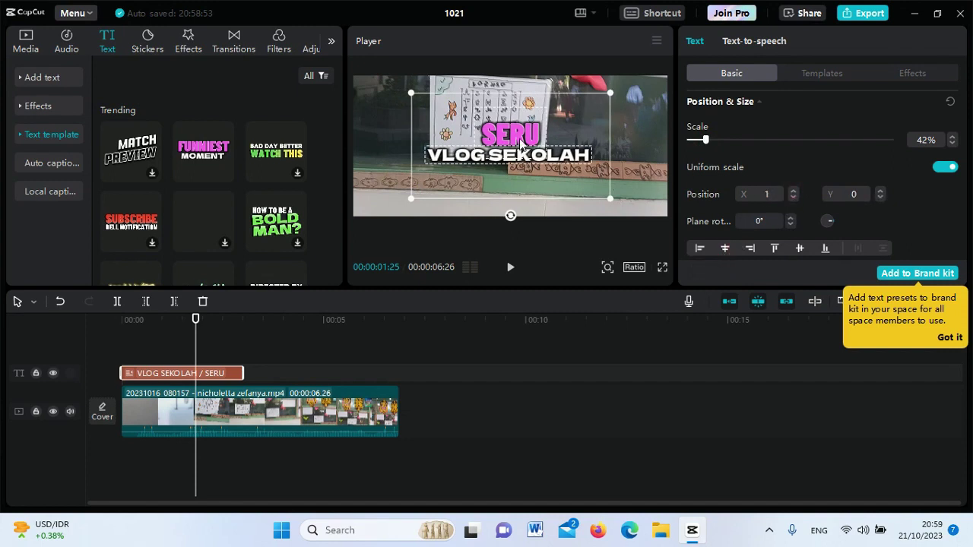
{"action": "left_click_drag", "start_coordinate": [522, 144], "coordinate": [511, 126]}
{"action": "left_click_drag", "start_coordinate": [594, 184], "coordinate": [600, 182]}
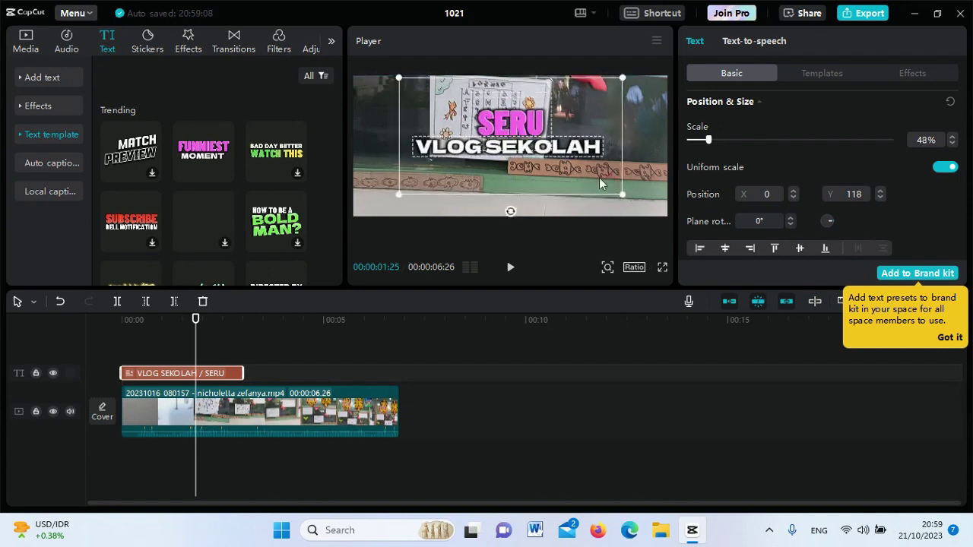
{"action": "mouse_move", "coordinate": [522, 133]}
{"action": "left_mouse_down"}
{"action": "mouse_move", "coordinate": [522, 150]}
{"action": "mouse_move", "coordinate": [520, 138]}
{"action": "left_mouse_up"}
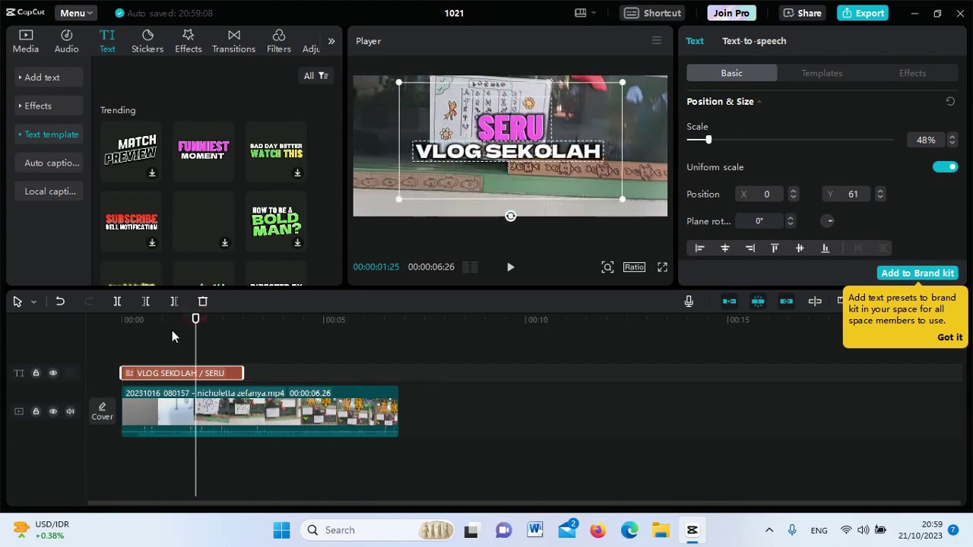
Play the timeline from the start to preview the VLOG SEKOLAH / SERU title over the first clip.
{"action": "left_click_drag", "start_coordinate": [195, 320], "coordinate": [122, 320]}
{"action": "left_click", "coordinate": [192, 320]}
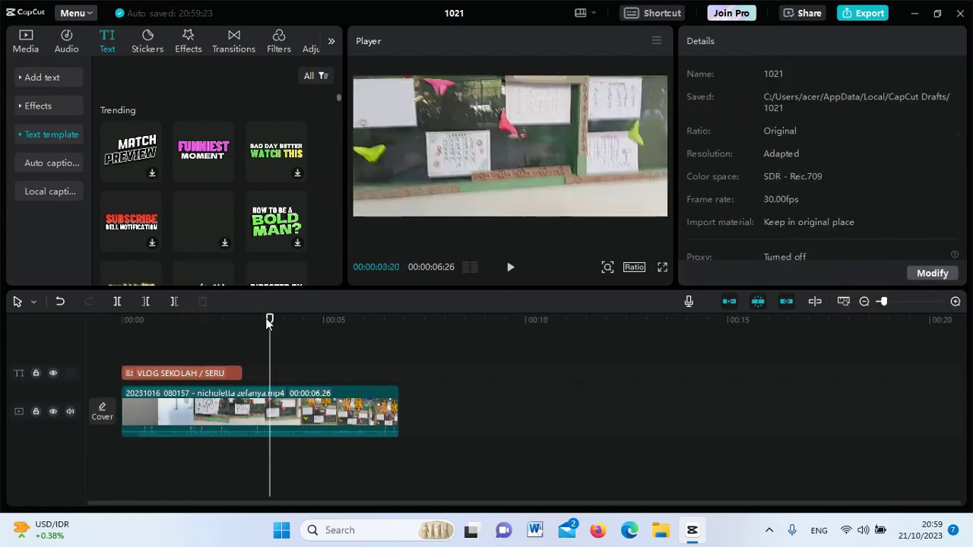
{"action": "left_click_drag", "start_coordinate": [269, 320], "coordinate": [122, 320]}
{"action": "left_click", "coordinate": [510, 268]}
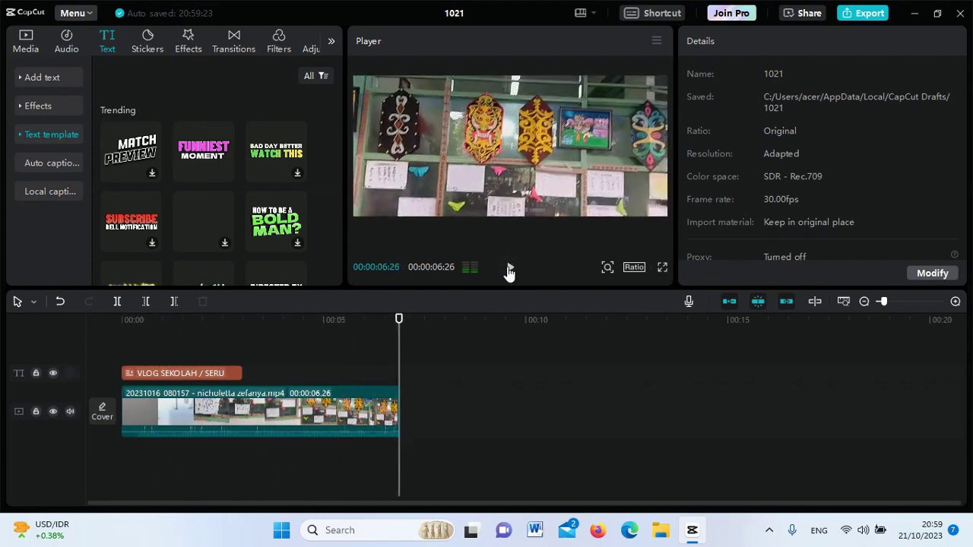
Add the imported 20231016_093220 artwork-board clip directly after the first clip and dismiss the feature tips.
{"action": "left_click", "coordinate": [26, 47]}
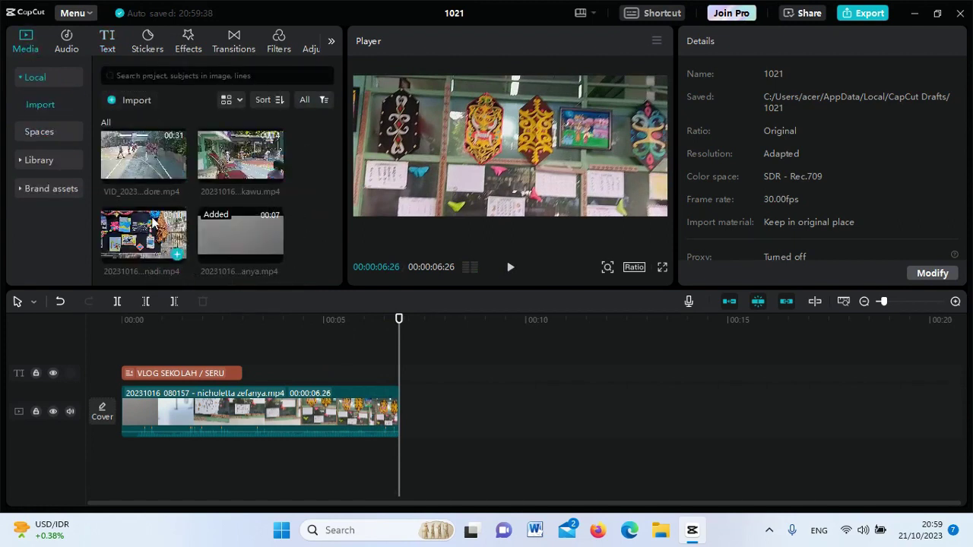
{"action": "mouse_move", "coordinate": [167, 251]}
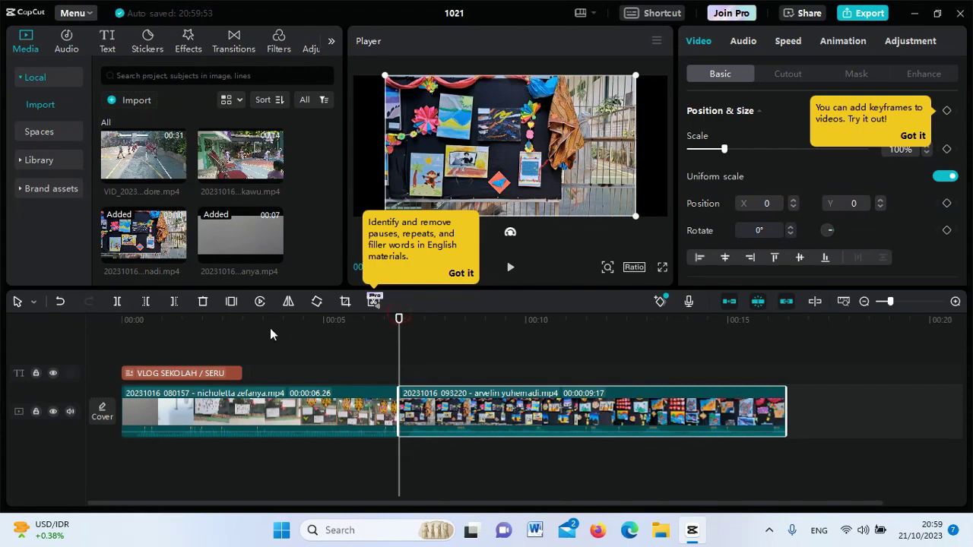
{"action": "left_click", "coordinate": [460, 273]}
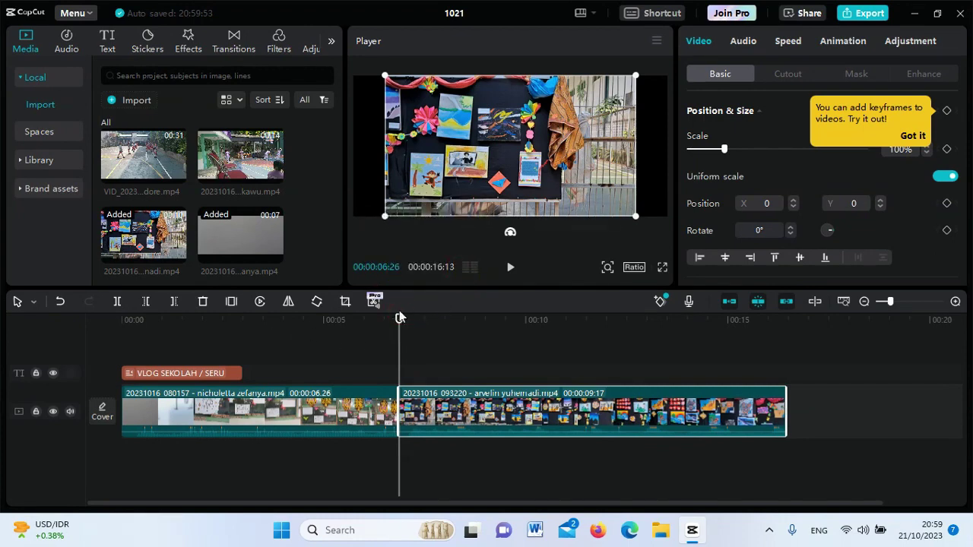
{"action": "left_click", "coordinate": [915, 136]}
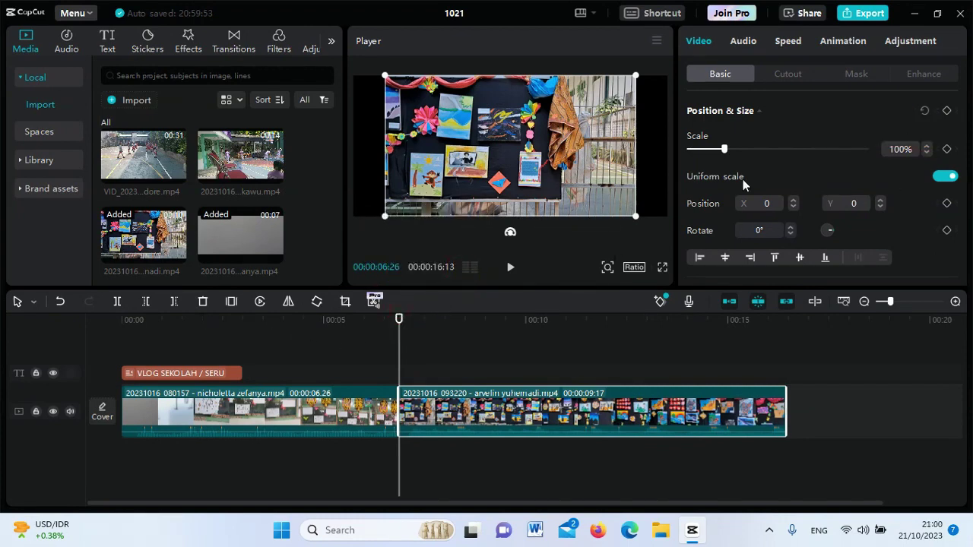
Play back the footage and compare how the first and second clips fill the frame around their cut.
{"action": "left_click_drag", "start_coordinate": [397, 320], "coordinate": [81, 353]}
{"action": "left_click", "coordinate": [510, 270]}
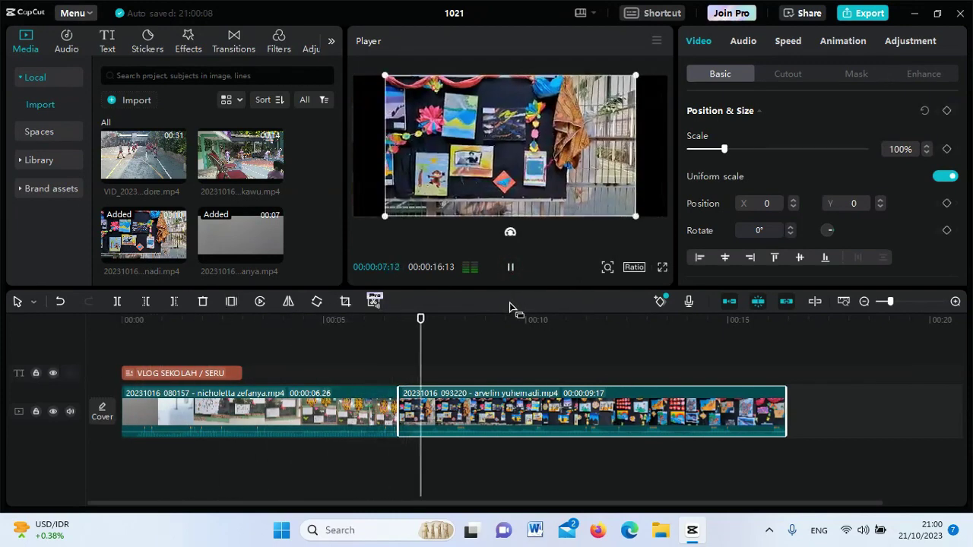
{"action": "key", "text": "space"}
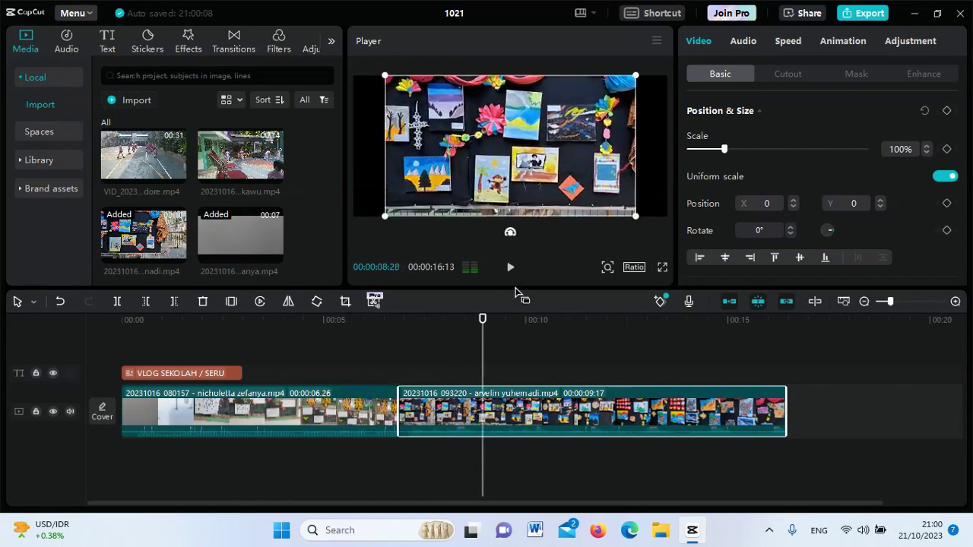
{"action": "left_click", "coordinate": [348, 324]}
{"action": "left_click", "coordinate": [373, 403]}
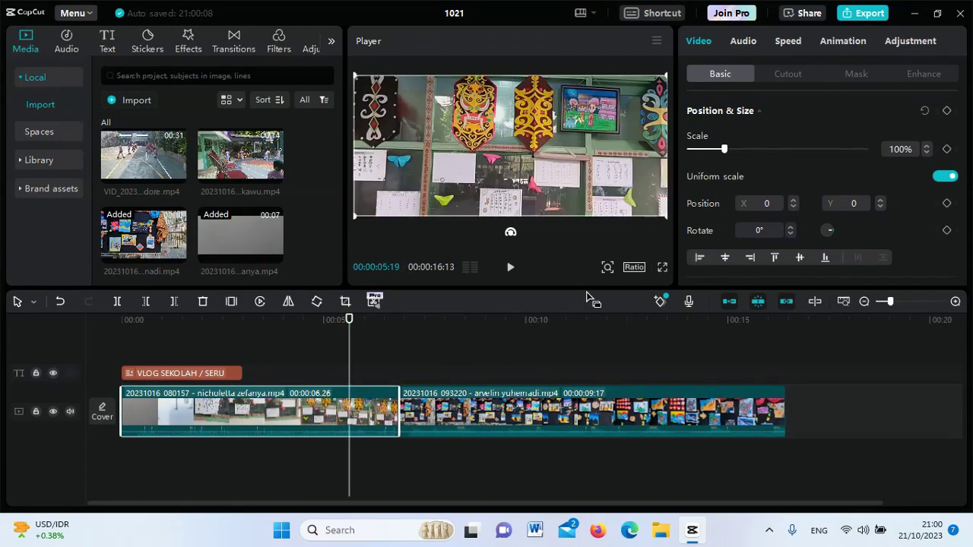
{"action": "left_click", "coordinate": [471, 320]}
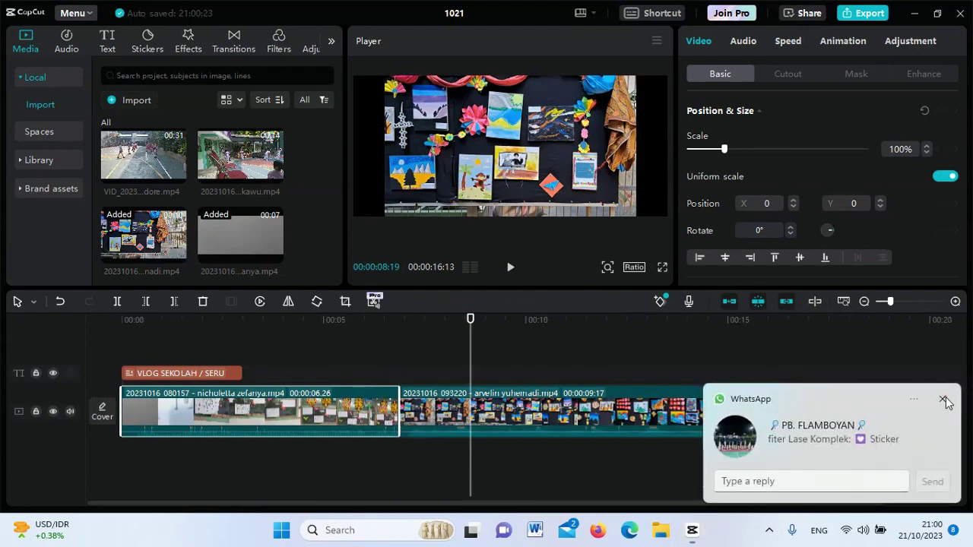
{"action": "left_click", "coordinate": [944, 396]}
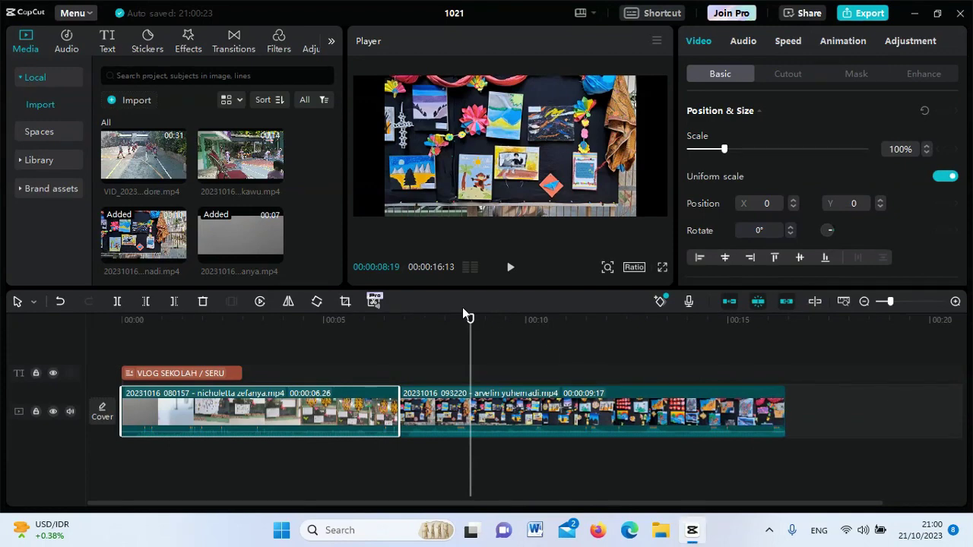
Scale the second clip, the artwork board, to 125% so it fills the width of the frame.
{"action": "left_click", "coordinate": [509, 389]}
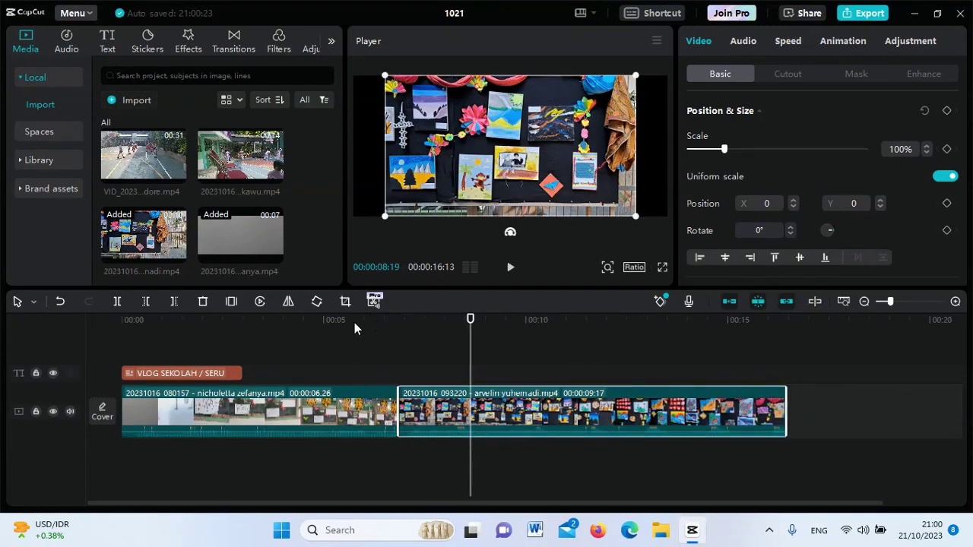
{"action": "key", "text": "Left"}
{"action": "left_click", "coordinate": [368, 325]}
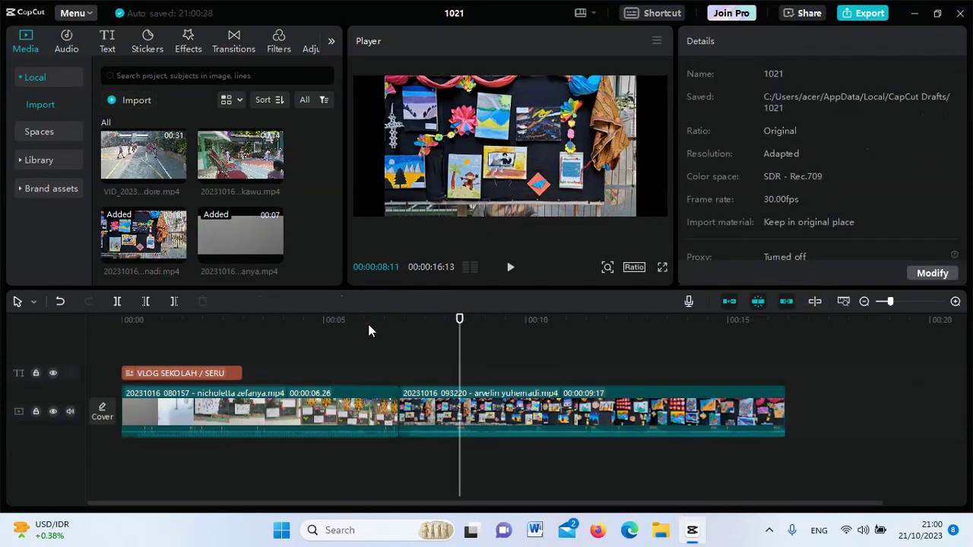
{"action": "left_click", "coordinate": [637, 216]}
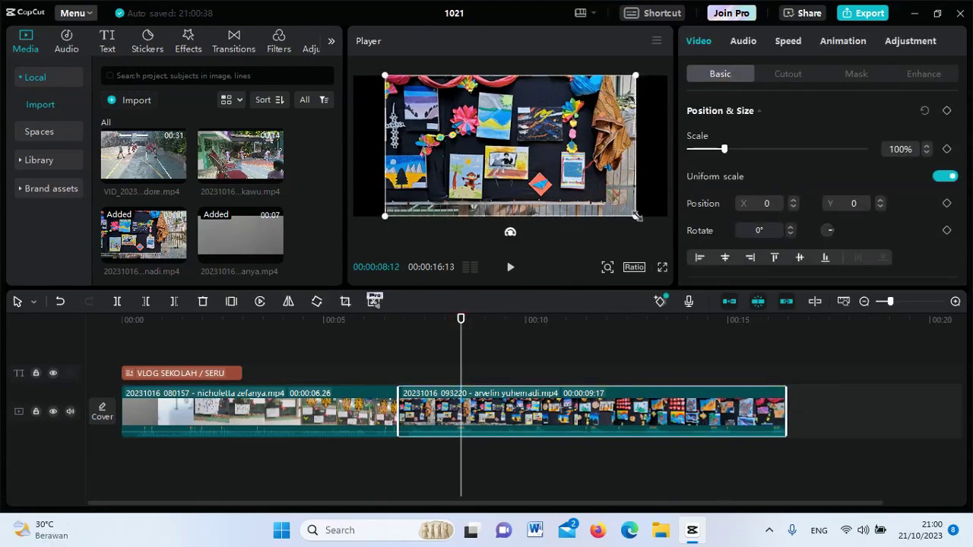
{"action": "left_click_drag", "start_coordinate": [637, 216], "coordinate": [690, 237]}
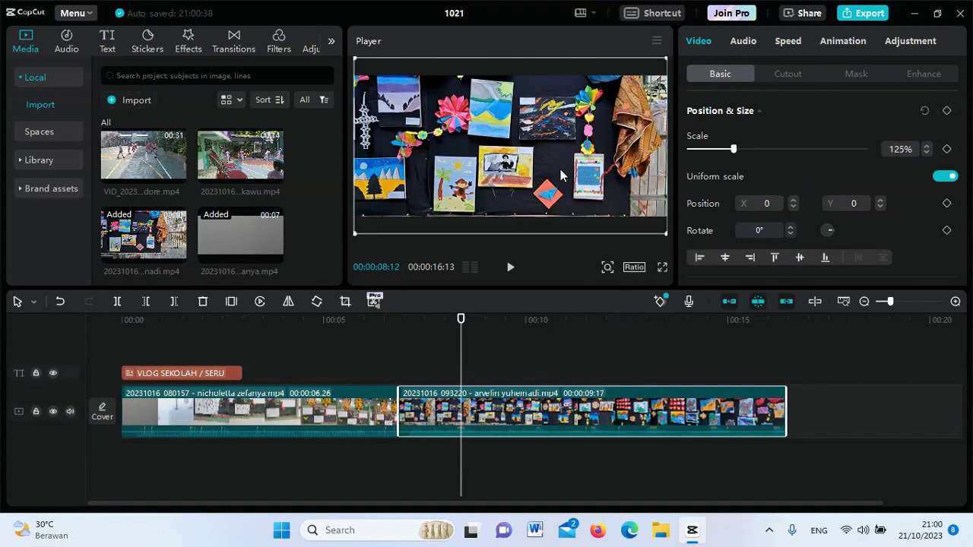
Preview the enlarged second clip by playing the footage from just before the cut.
{"action": "left_click", "coordinate": [507, 323]}
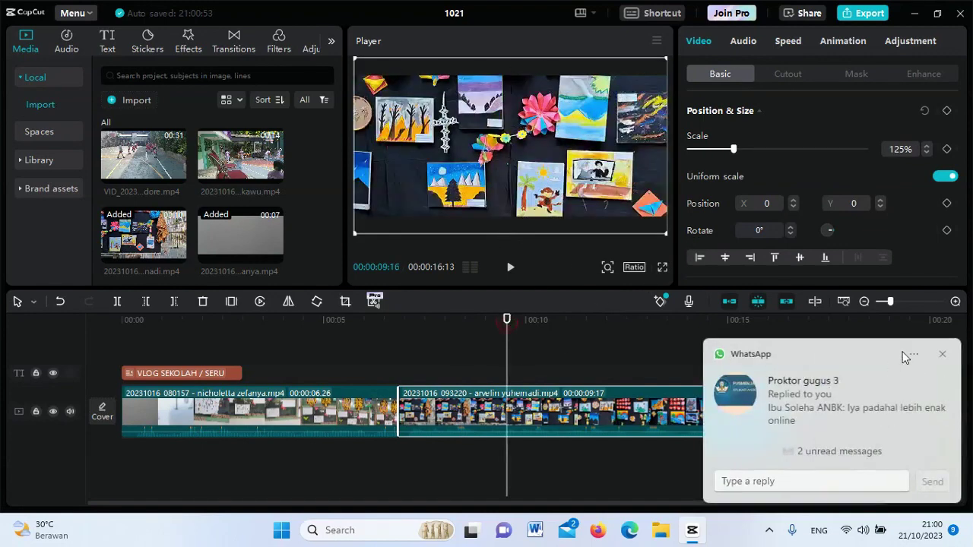
{"action": "left_click_drag", "start_coordinate": [507, 320], "coordinate": [363, 321]}
{"action": "left_click", "coordinate": [511, 267]}
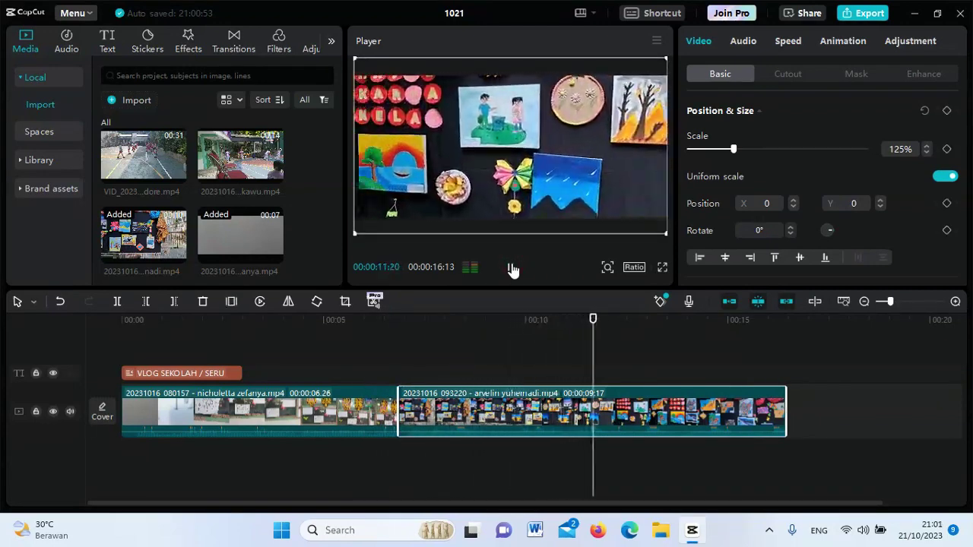
{"action": "left_click", "coordinate": [510, 267]}
Add the trending Pull In II transition between the two video clips.
{"action": "left_click", "coordinate": [376, 320]}
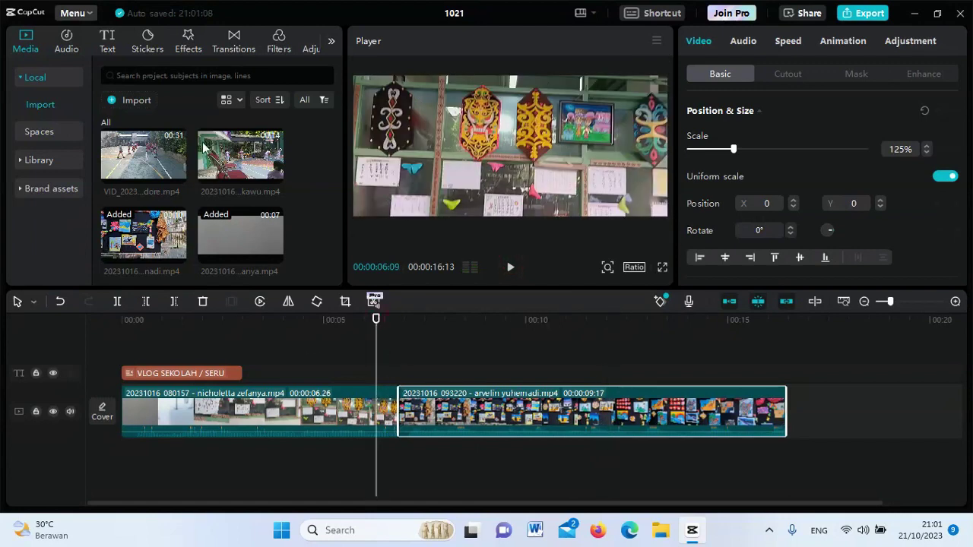
{"action": "left_click", "coordinate": [235, 44]}
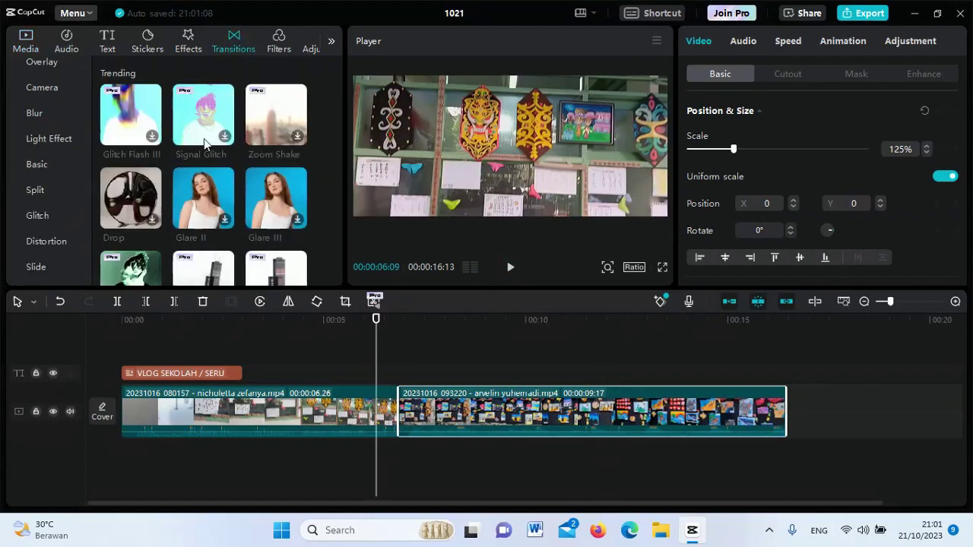
{"action": "scroll", "coordinate": [214, 213], "scroll_direction": "down", "scroll_amount": 3}
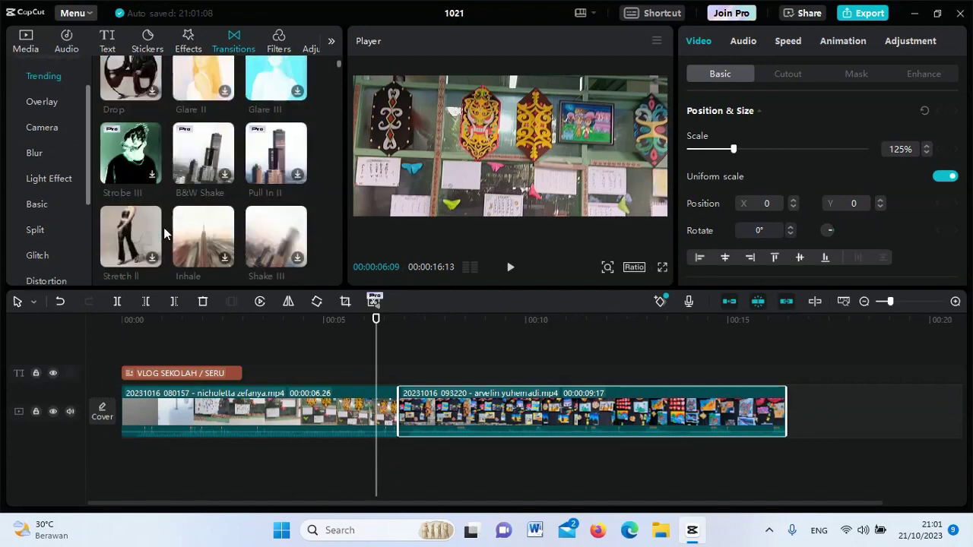
{"action": "left_click", "coordinate": [257, 178]}
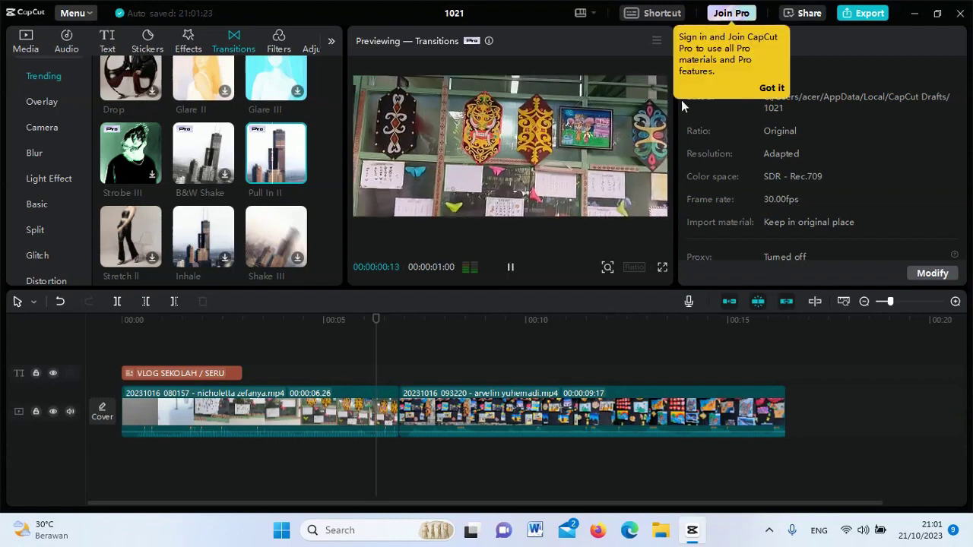
{"action": "left_click", "coordinate": [772, 88]}
{"action": "left_click_drag", "start_coordinate": [276, 152], "coordinate": [383, 414]}
{"action": "left_click", "coordinate": [571, 308]}
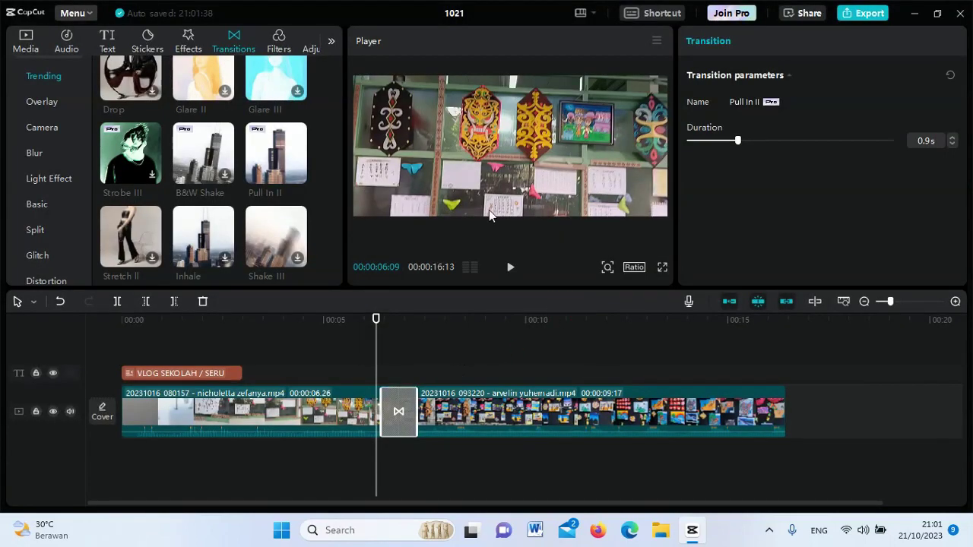
Play back the Pull In II transition between the clips and return the playhead to the start.
{"action": "left_click_drag", "start_coordinate": [375, 320], "coordinate": [348, 320]}
{"action": "left_click", "coordinate": [511, 276]}
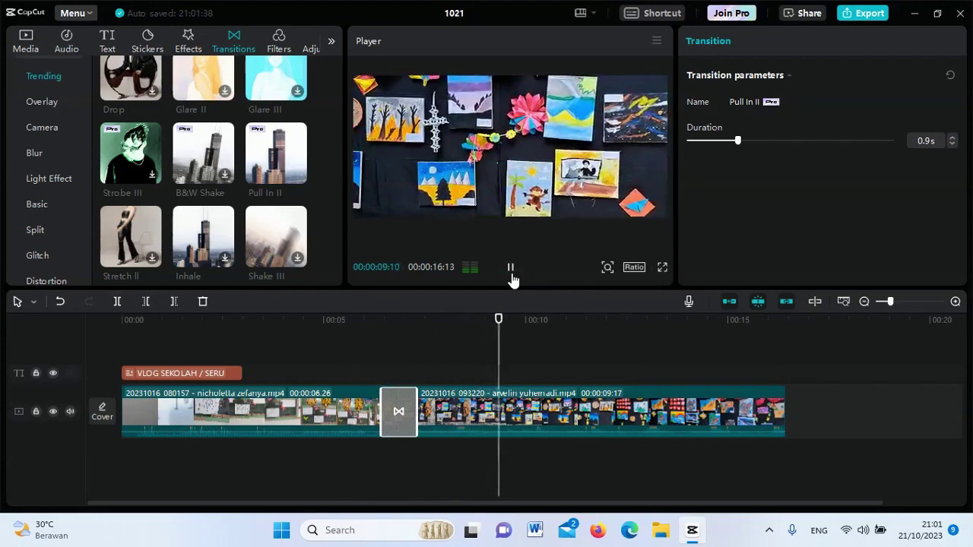
{"action": "left_click", "coordinate": [513, 275]}
{"action": "left_click_drag", "start_coordinate": [502, 320], "coordinate": [122, 320]}
Add the Taking a photo sound effect to the timeline and align it under the transition between the clips.
{"action": "left_click", "coordinate": [67, 42]}
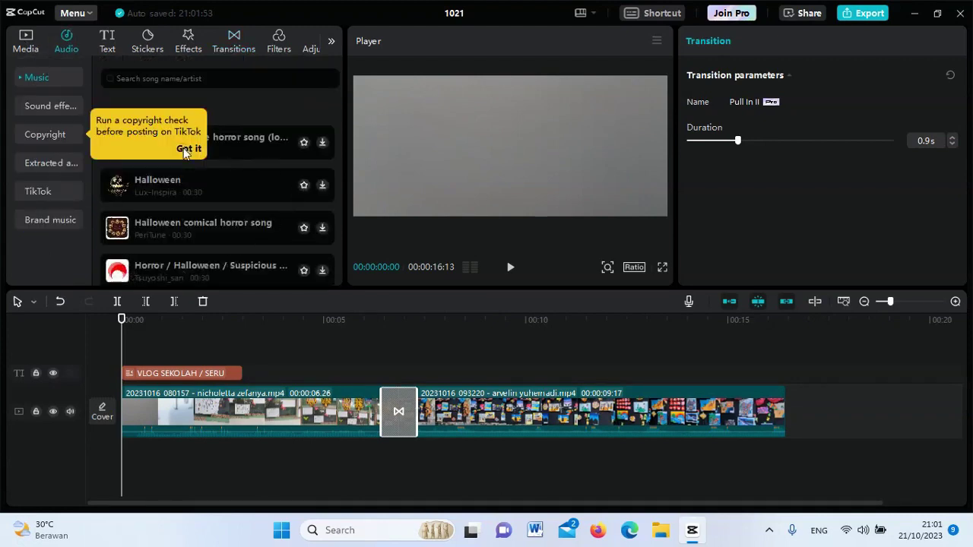
{"action": "left_click", "coordinate": [194, 155]}
{"action": "scroll", "coordinate": [312, 156], "scroll_direction": "down", "scroll_amount": 1}
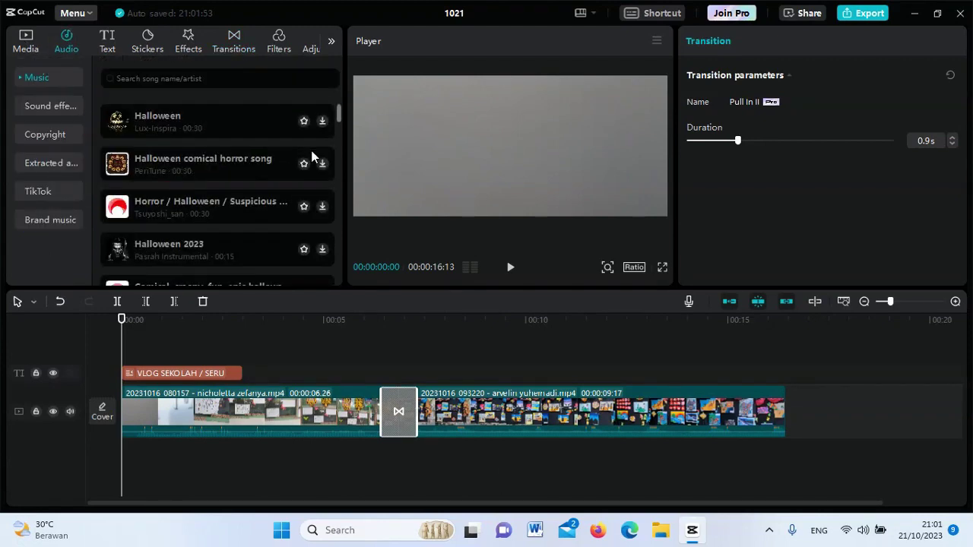
{"action": "scroll", "coordinate": [289, 225], "scroll_direction": "down", "scroll_amount": 2}
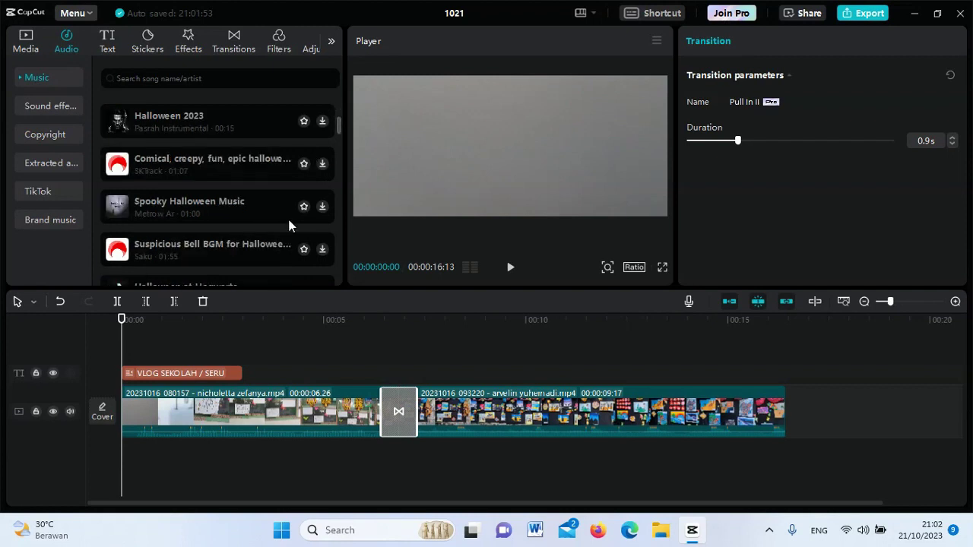
{"action": "left_click", "coordinate": [60, 109]}
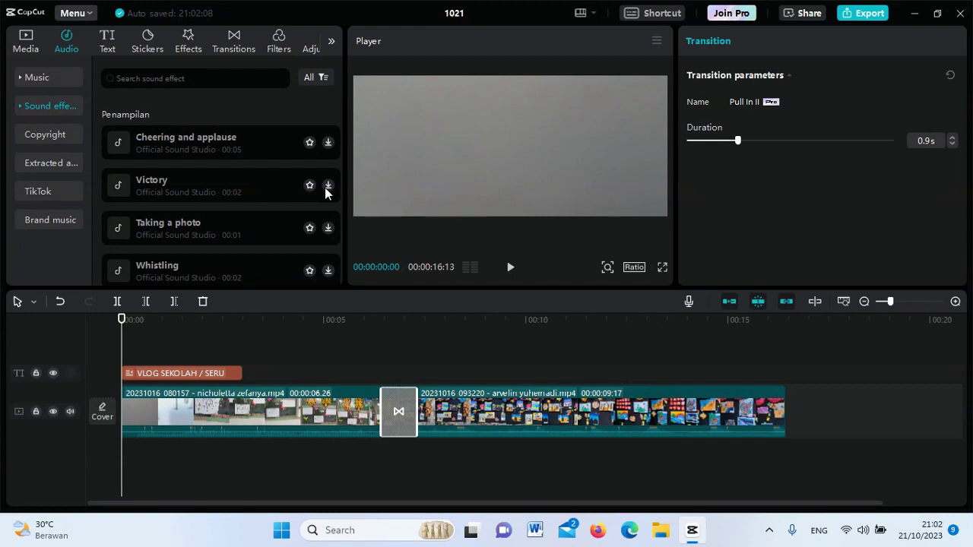
{"action": "left_click", "coordinate": [328, 227]}
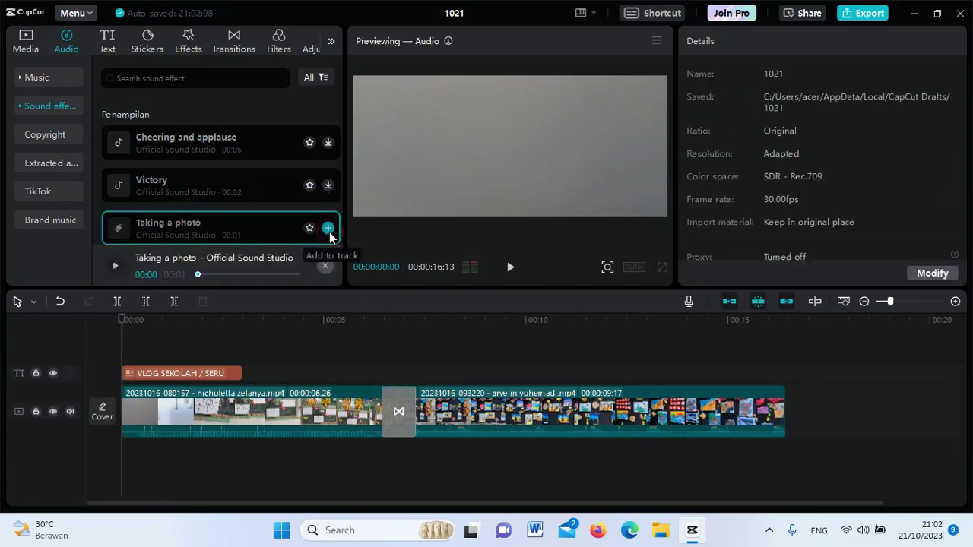
{"action": "left_click", "coordinate": [328, 228]}
{"action": "left_click", "coordinate": [145, 458]}
{"action": "left_click_drag", "start_coordinate": [144, 462], "coordinate": [403, 457]}
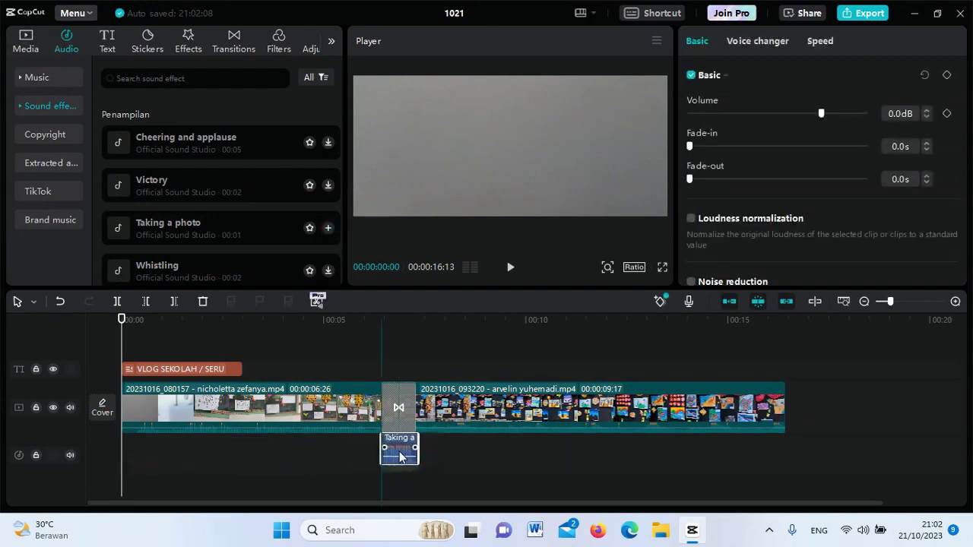
Play back the transition with its camera sound effect and return the playhead to 00:00:00:00.
{"action": "left_click", "coordinate": [365, 322]}
{"action": "left_click", "coordinate": [511, 269]}
{"action": "key", "text": "space"}
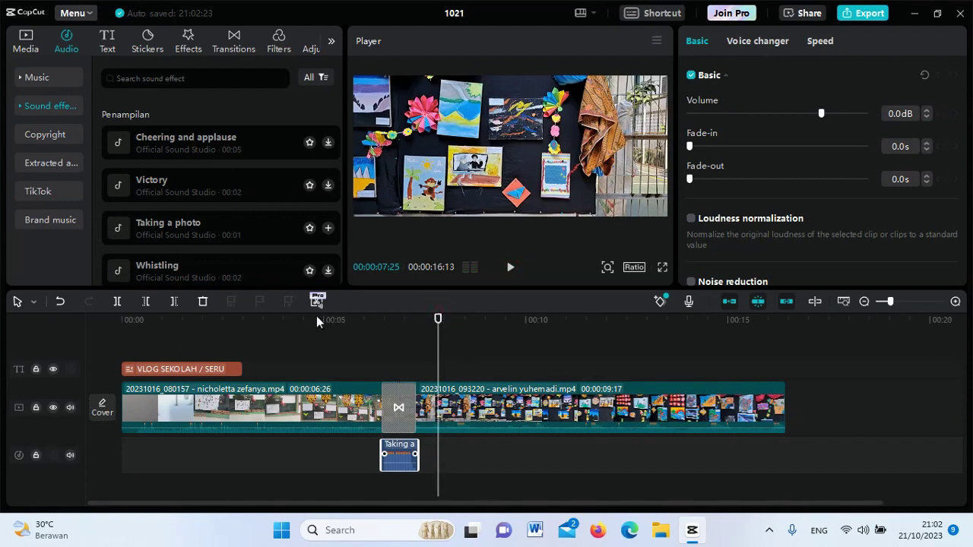
{"action": "left_click_drag", "start_coordinate": [438, 322], "coordinate": [76, 343]}
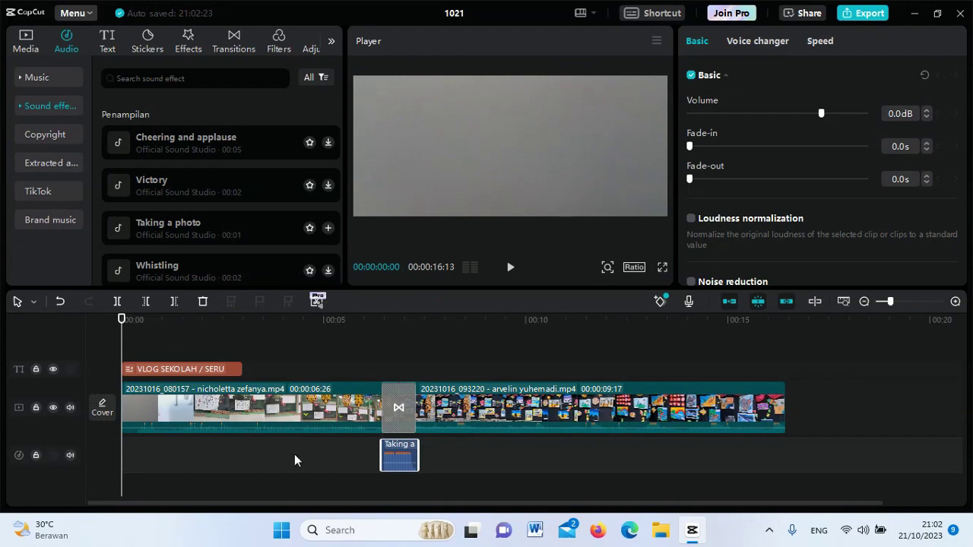
Look through the Halloween music tracks for background music and return to the project's imported media.
{"action": "left_click", "coordinate": [48, 134]}
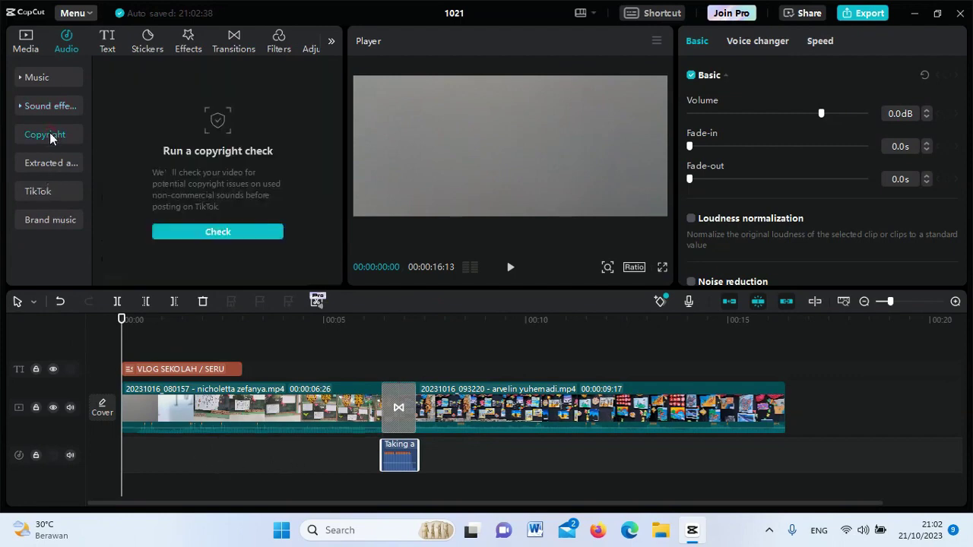
{"action": "left_click", "coordinate": [50, 78]}
{"action": "scroll", "coordinate": [213, 200], "scroll_direction": "down", "scroll_amount": 10}
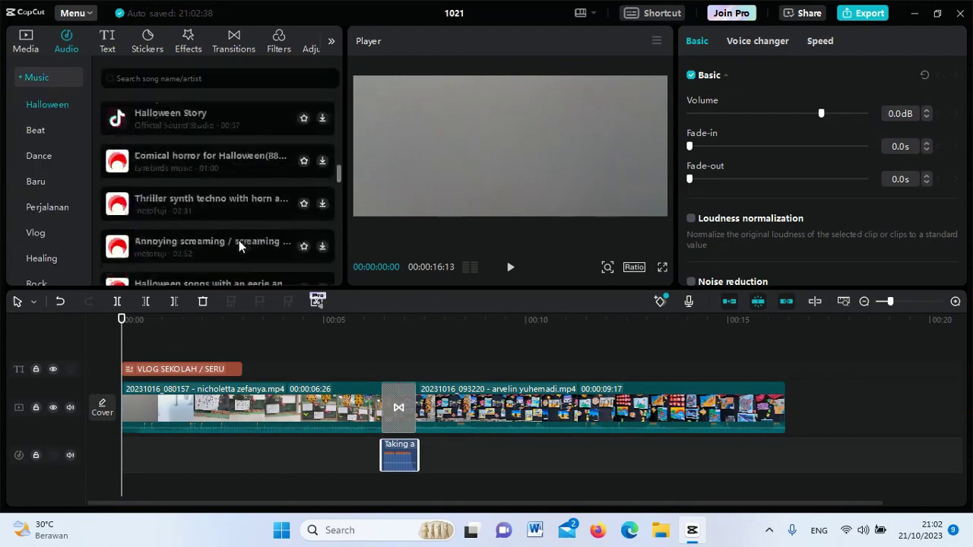
{"action": "scroll", "coordinate": [240, 245], "scroll_direction": "down", "scroll_amount": 5}
{"action": "scroll", "coordinate": [251, 247], "scroll_direction": "down", "scroll_amount": 5}
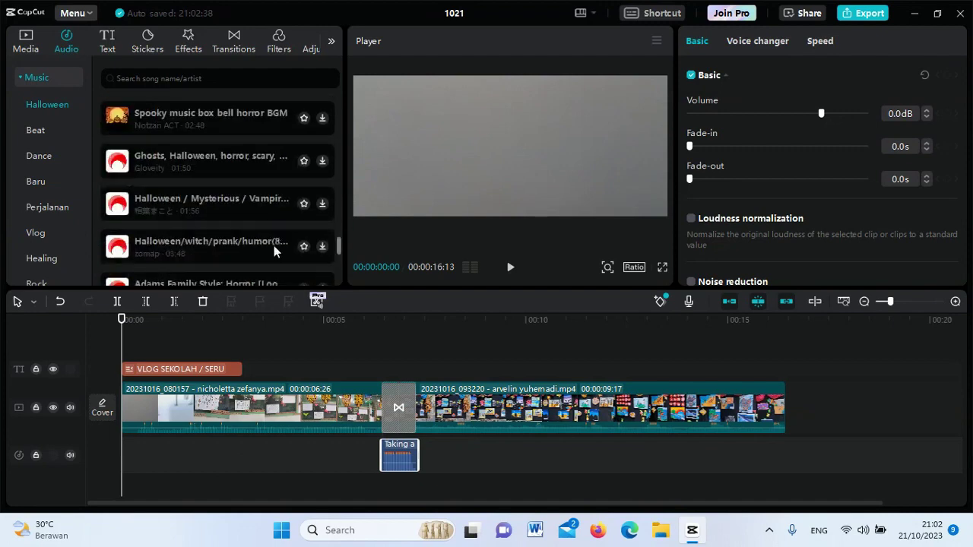
{"action": "scroll", "coordinate": [270, 263], "scroll_direction": "down", "scroll_amount": 5}
{"action": "left_click", "coordinate": [25, 42]}
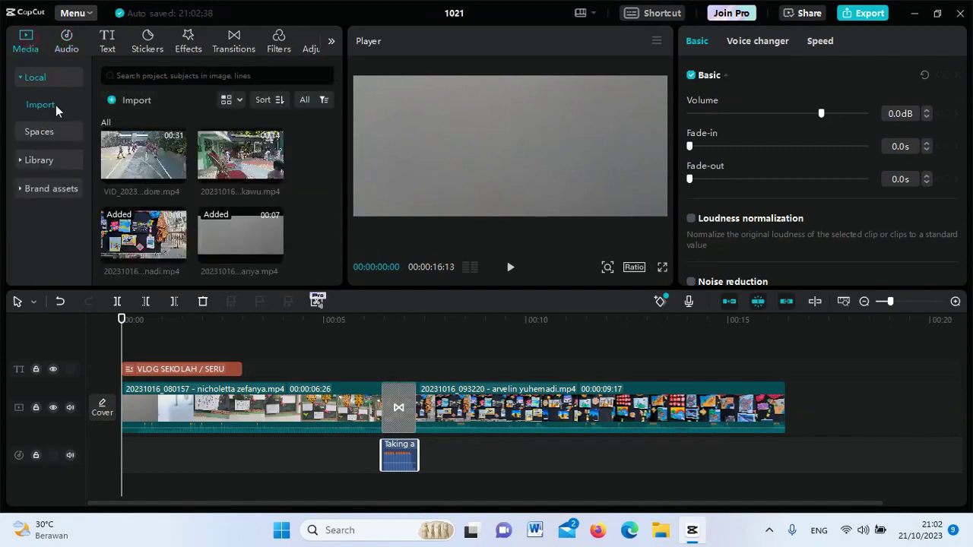
Import the non-karaoke SUWE ORA JAMU audio file from the GAWE GELO folder in Music into the project.
{"action": "left_click", "coordinate": [130, 99]}
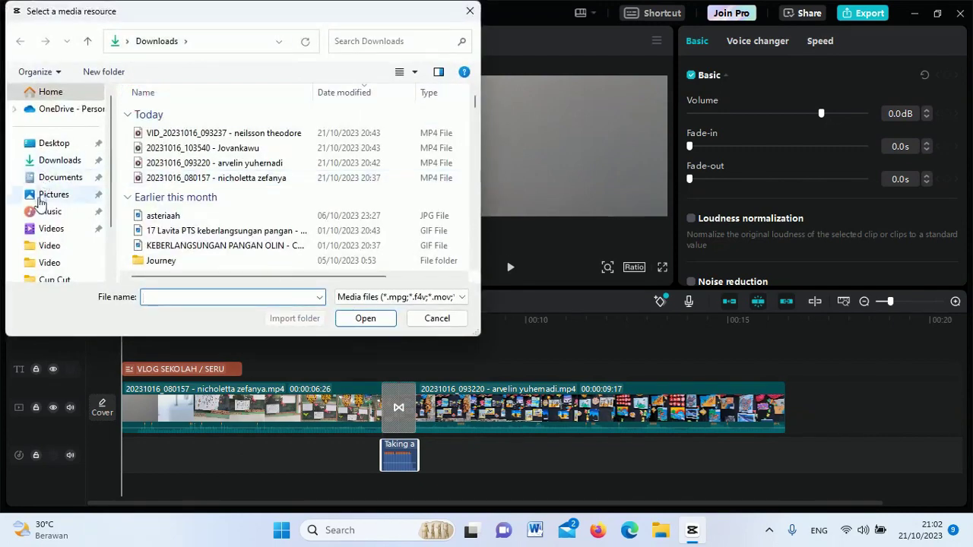
{"action": "left_click", "coordinate": [50, 212]}
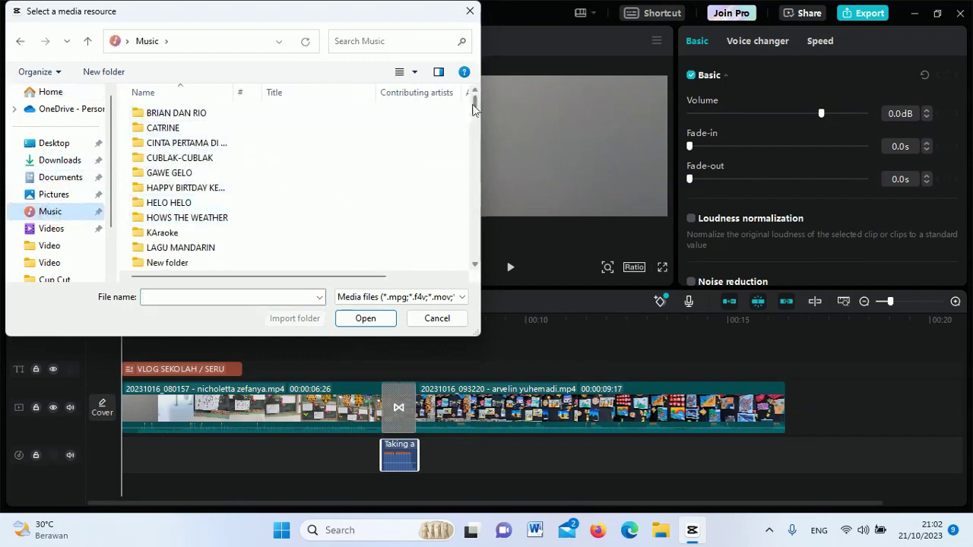
{"action": "mouse_move", "coordinate": [472, 105]}
{"action": "left_mouse_down"}
{"action": "mouse_move", "coordinate": [472, 131]}
{"action": "mouse_move", "coordinate": [469, 85]}
{"action": "mouse_move", "coordinate": [465, 264]}
{"action": "mouse_move", "coordinate": [460, 103]}
{"action": "left_mouse_up"}
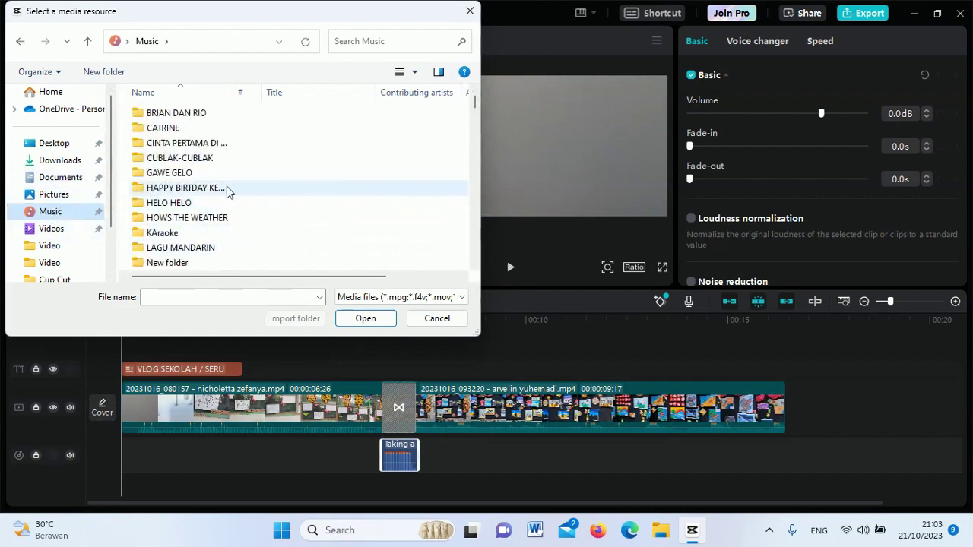
{"action": "double_click", "coordinate": [169, 173]}
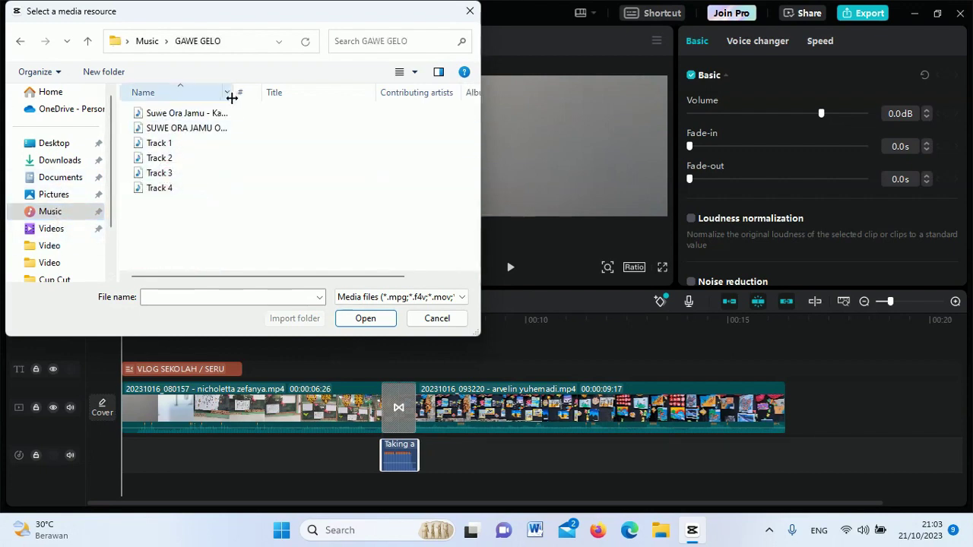
{"action": "left_click_drag", "start_coordinate": [231, 93], "coordinate": [376, 113]}
{"action": "left_click", "coordinate": [375, 128]}
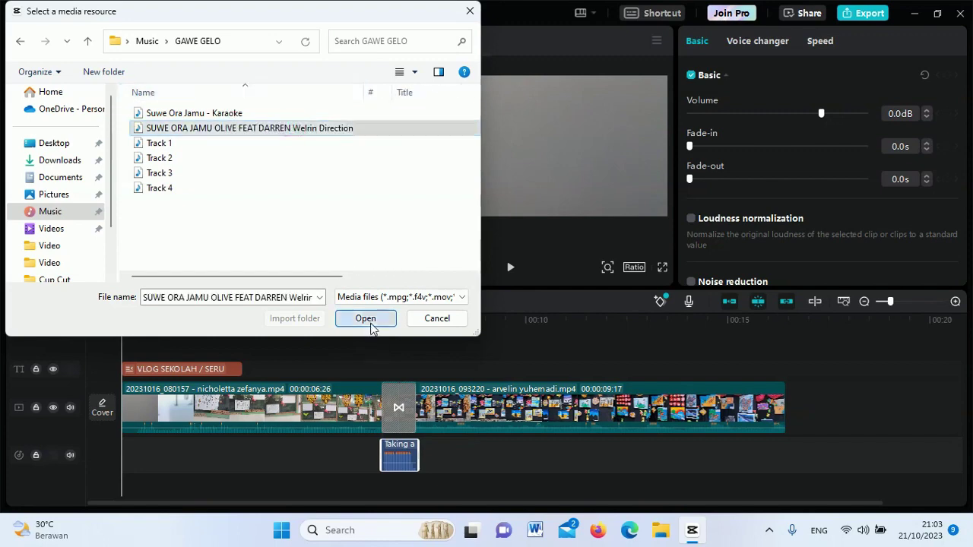
{"action": "left_click", "coordinate": [371, 326]}
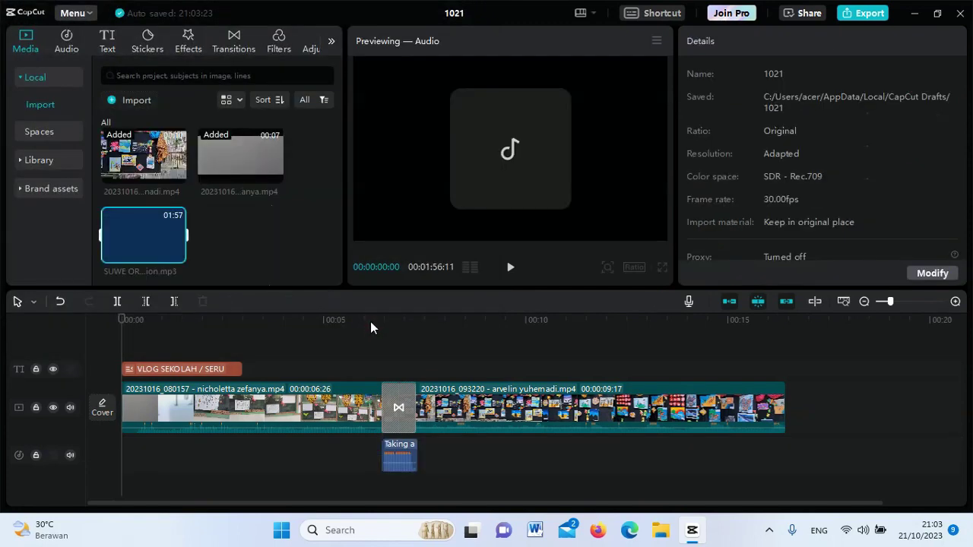
Place the imported song on its own audio track from 00:00:00:00 beneath the camera sound effect and play back the video.
{"action": "mouse_move", "coordinate": [161, 240]}
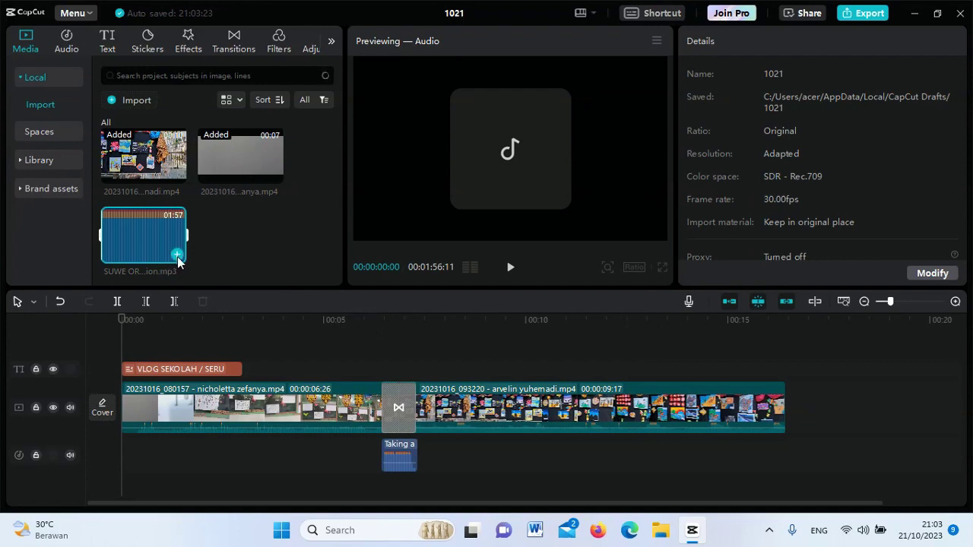
{"action": "left_click_drag", "start_coordinate": [161, 233], "coordinate": [125, 487]}
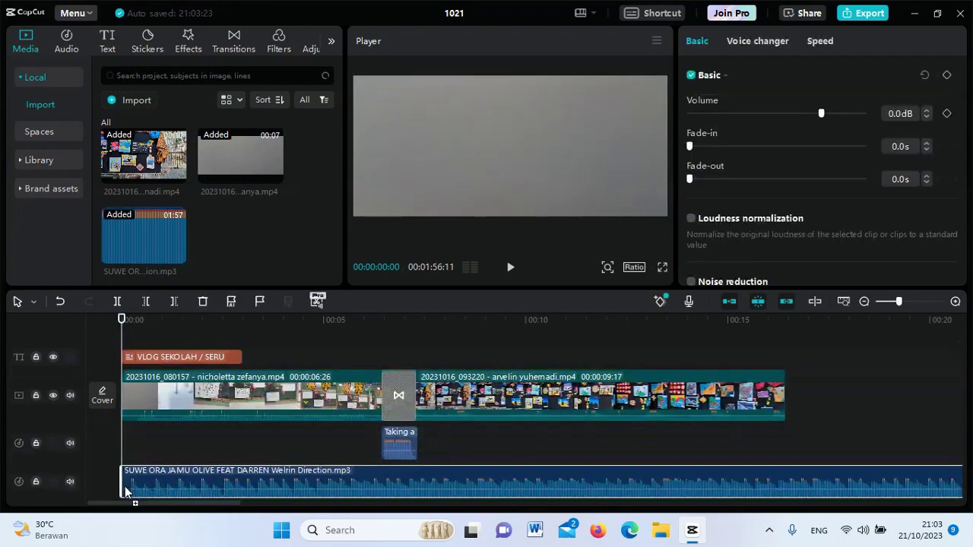
{"action": "left_click", "coordinate": [515, 275]}
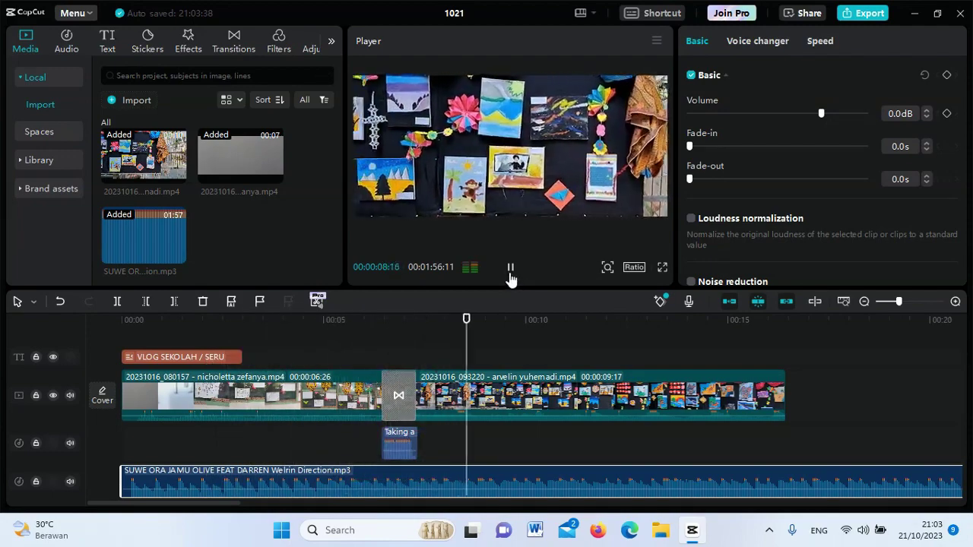
{"action": "left_click", "coordinate": [510, 272]}
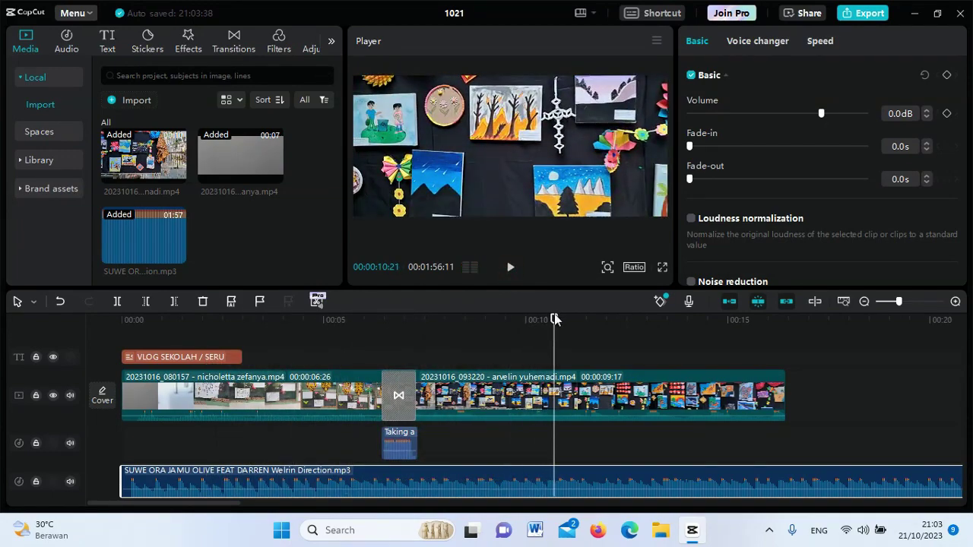
{"action": "left_click_drag", "start_coordinate": [556, 319], "coordinate": [65, 343]}
{"action": "left_click", "coordinate": [510, 271]}
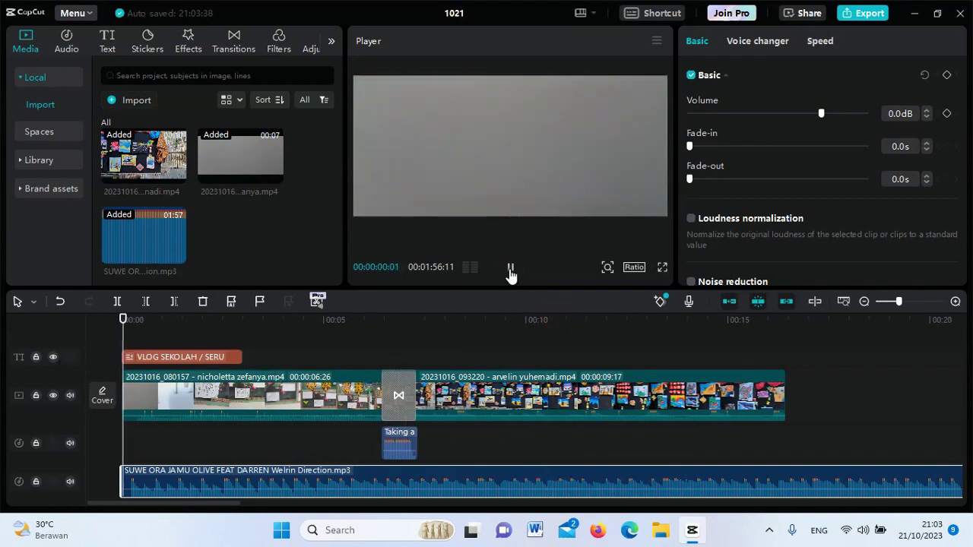
{"action": "left_click", "coordinate": [510, 271]}
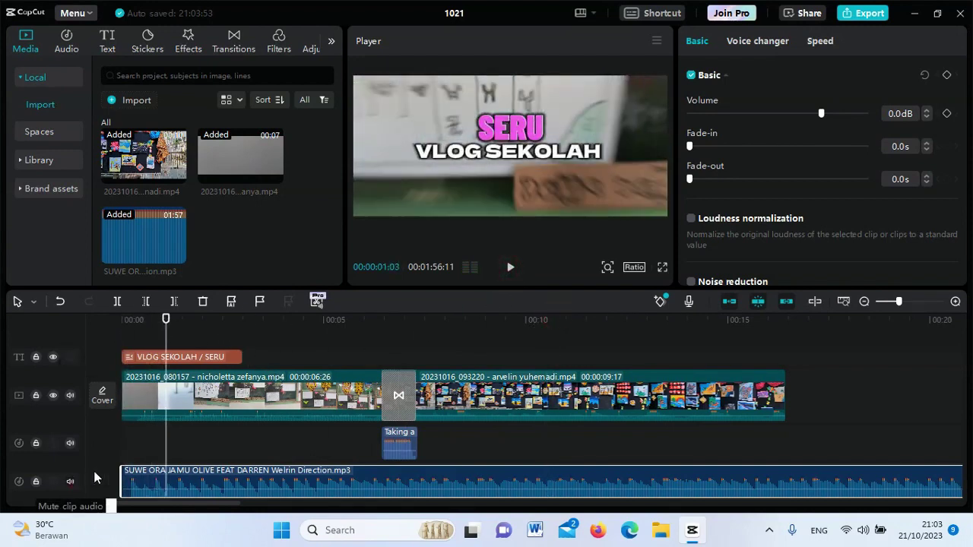
Mute the song's track and play the video from the start to hear the clips' own sound.
{"action": "left_click", "coordinate": [69, 481]}
{"action": "left_click_drag", "start_coordinate": [166, 321], "coordinate": [114, 323]}
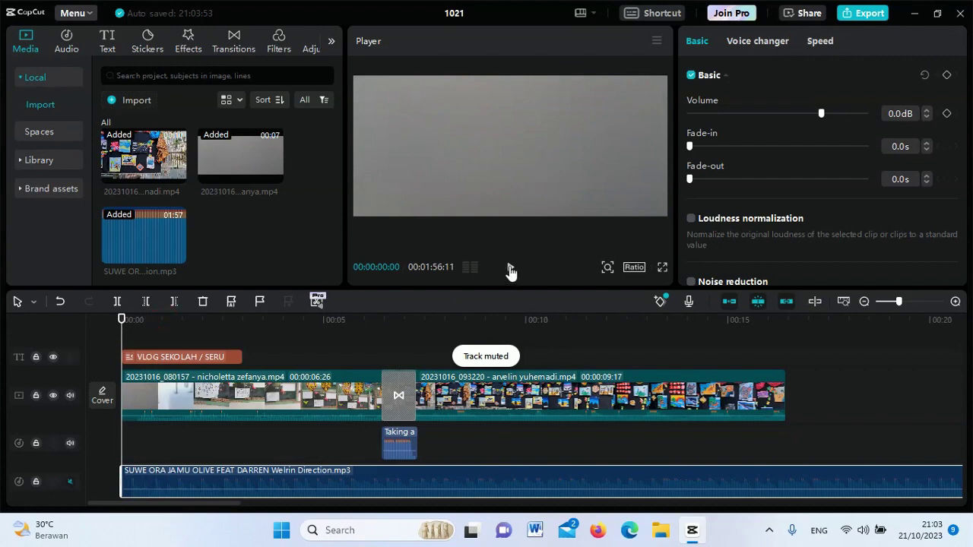
{"action": "left_click", "coordinate": [510, 272]}
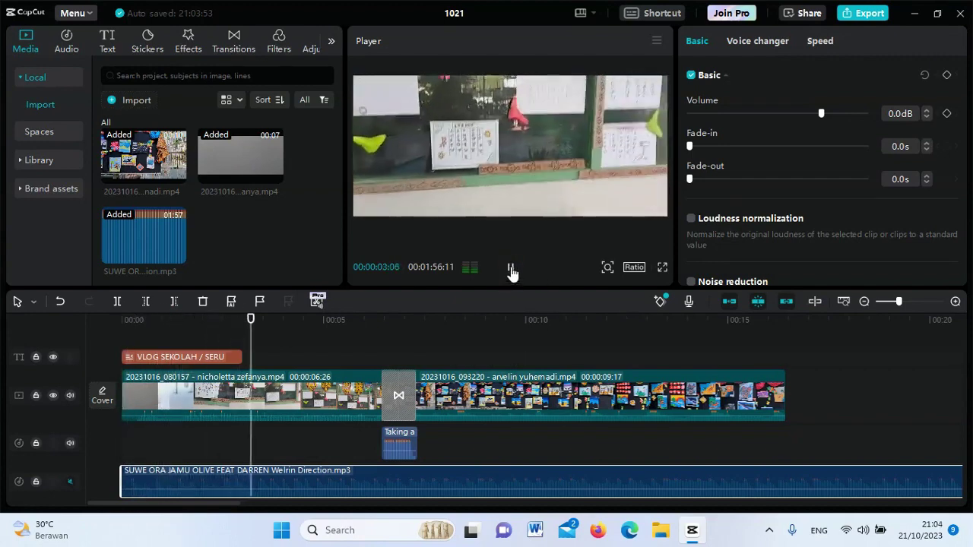
{"action": "left_click", "coordinate": [511, 271]}
Lower the first video clip's volume to -57.1 dB and play back across the transition.
{"action": "left_click", "coordinate": [325, 384]}
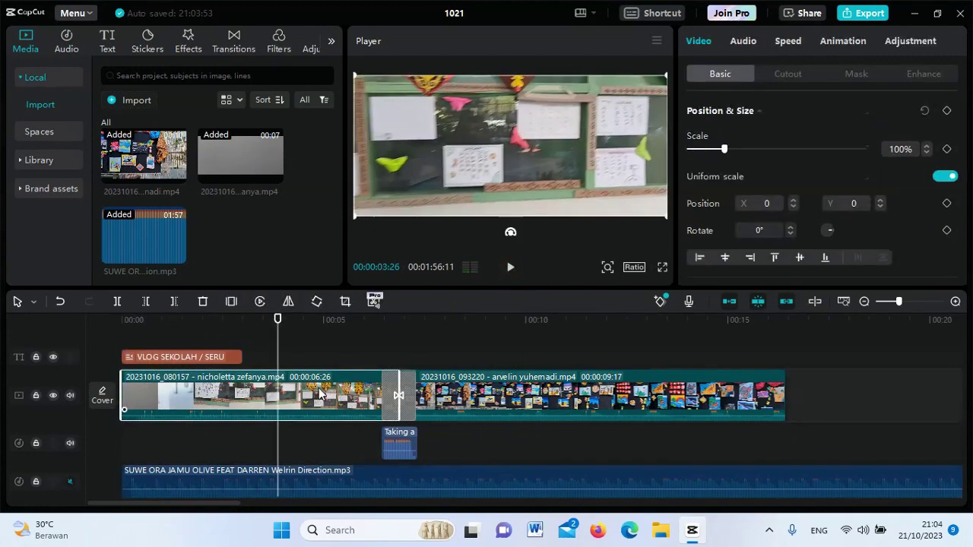
{"action": "right_click", "coordinate": [309, 399]}
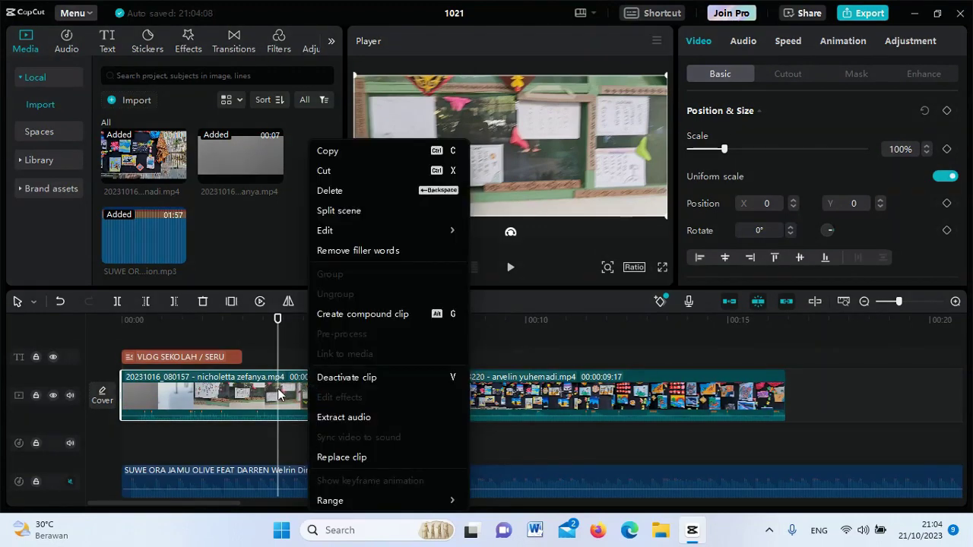
{"action": "left_click", "coordinate": [682, 153]}
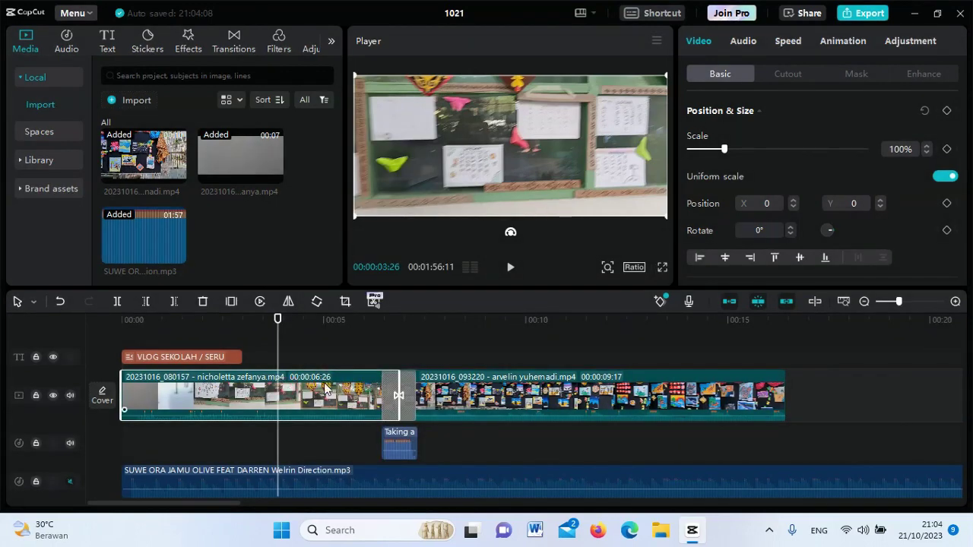
{"action": "left_click", "coordinate": [746, 43]}
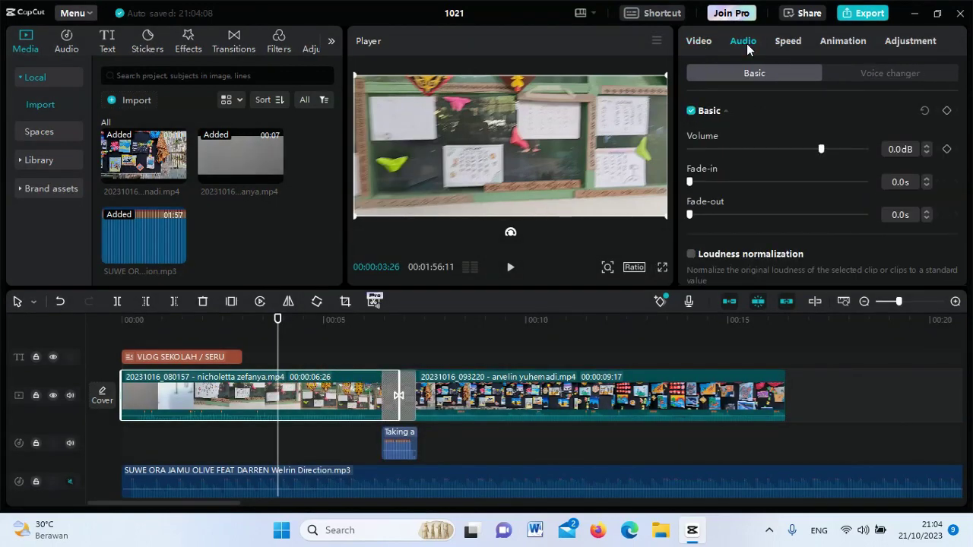
{"action": "left_click_drag", "start_coordinate": [822, 150], "coordinate": [696, 150]}
{"action": "left_click", "coordinate": [510, 267]}
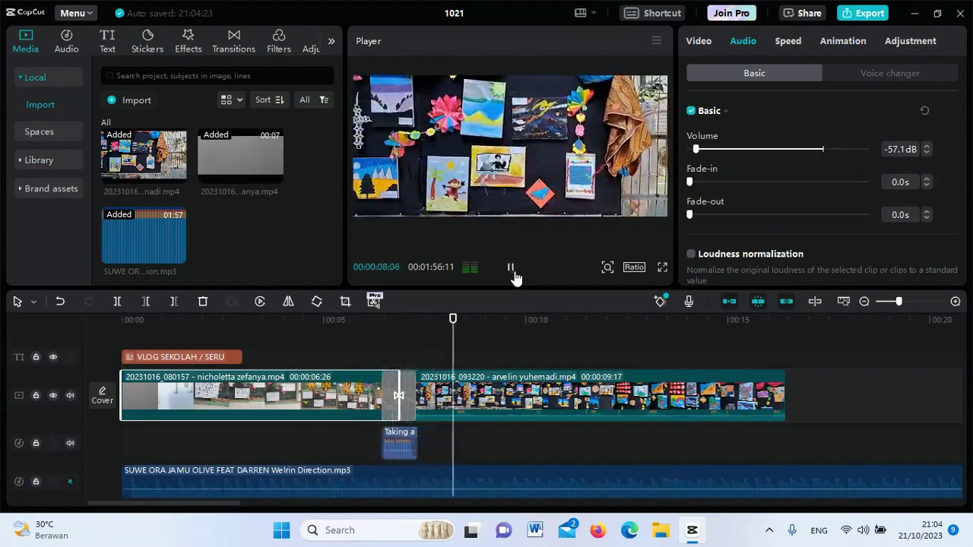
{"action": "left_click", "coordinate": [511, 274]}
Lower the second video clip's volume to -51.6 dB and return the playhead to 00:00:00:00.
{"action": "left_click", "coordinate": [641, 388]}
{"action": "left_click_drag", "start_coordinate": [821, 150], "coordinate": [709, 150]}
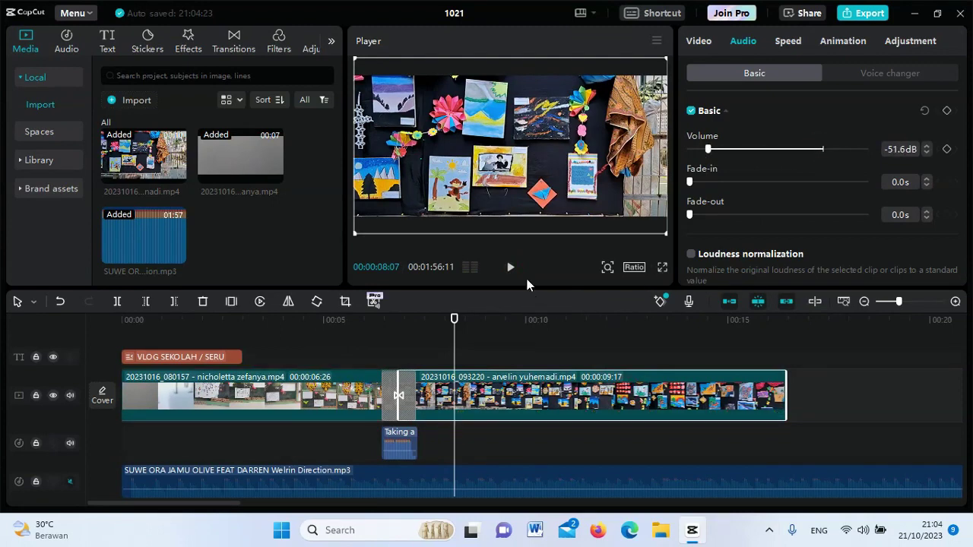
{"action": "left_click", "coordinate": [510, 267]}
{"action": "key", "text": "Home"}
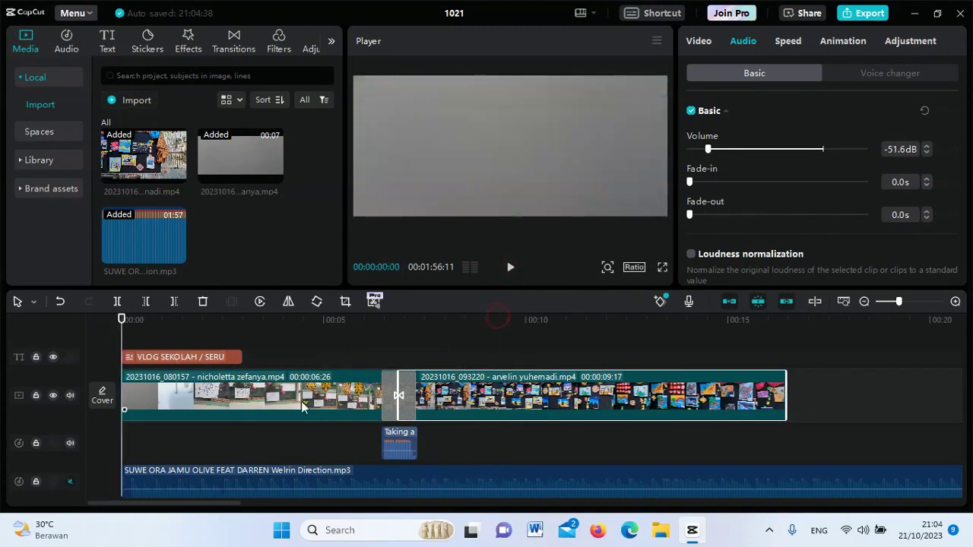
Restore the first video clip's volume to 0.0 dB and play back its beginning.
{"action": "right_click", "coordinate": [305, 400]}
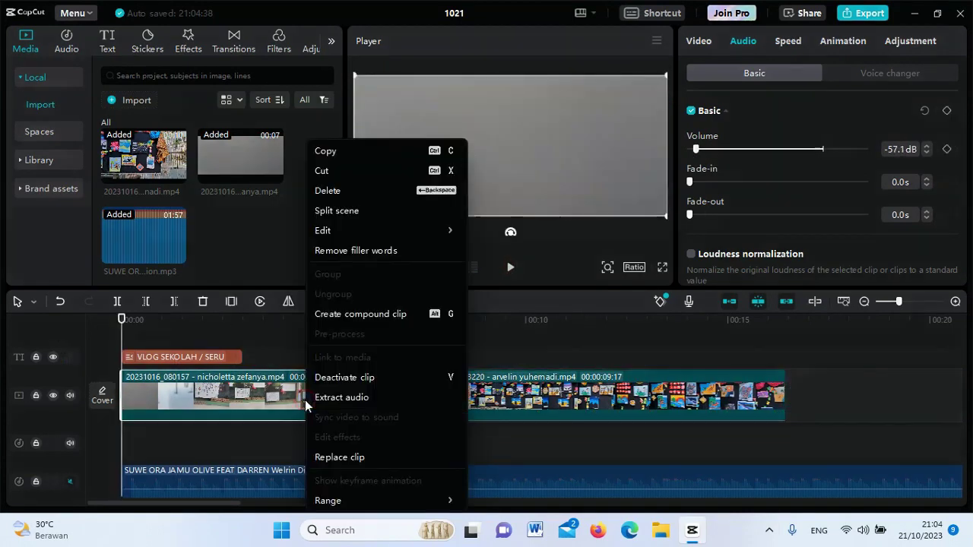
{"action": "left_click", "coordinate": [368, 404]}
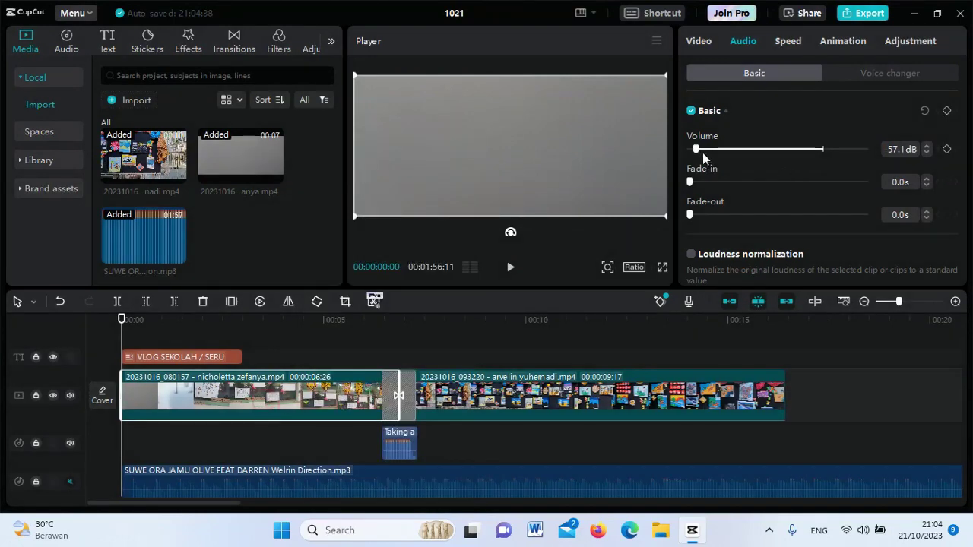
{"action": "left_click_drag", "start_coordinate": [702, 153], "coordinate": [821, 150]}
{"action": "left_click", "coordinate": [510, 266]}
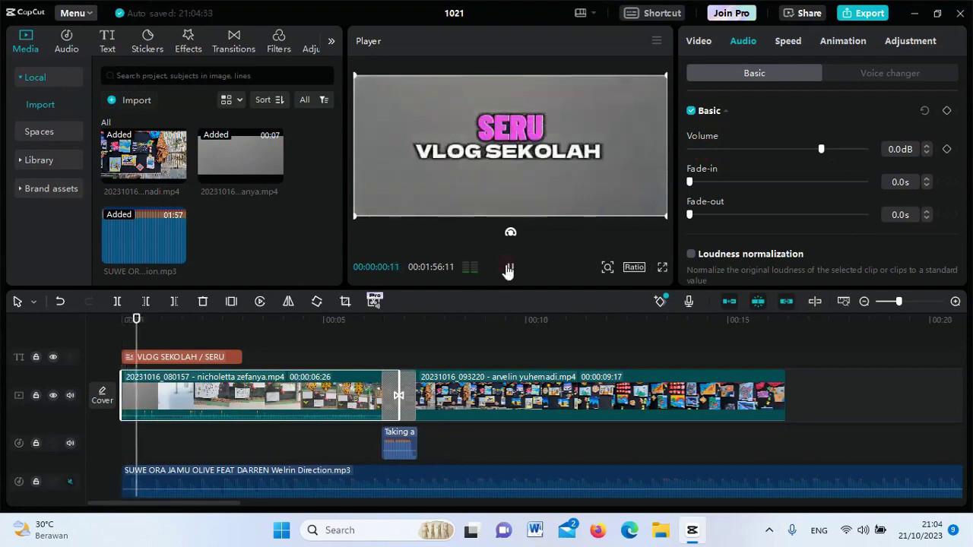
{"action": "left_click", "coordinate": [510, 267]}
Extract the first video clip's audio onto a separate track and play the video from the start.
{"action": "right_click", "coordinate": [272, 398]}
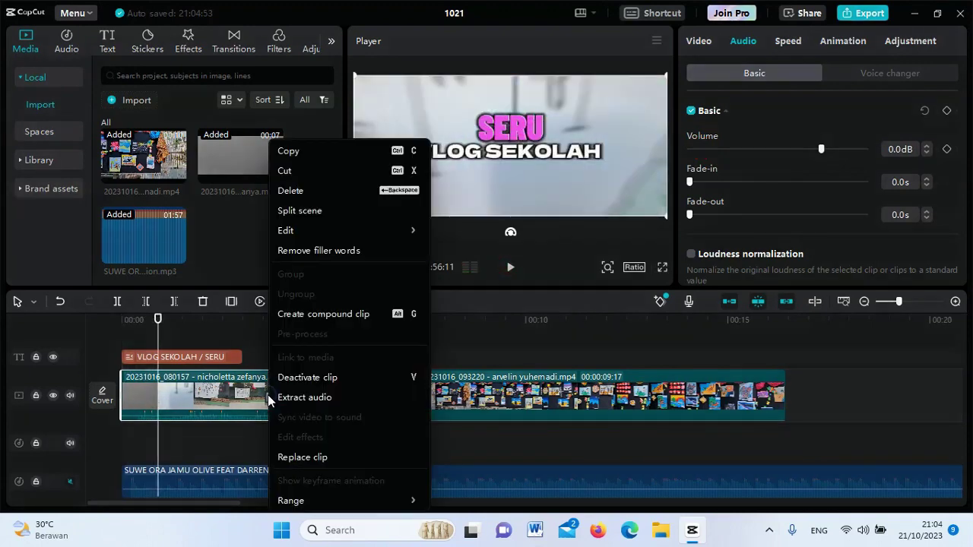
{"action": "left_click", "coordinate": [314, 402]}
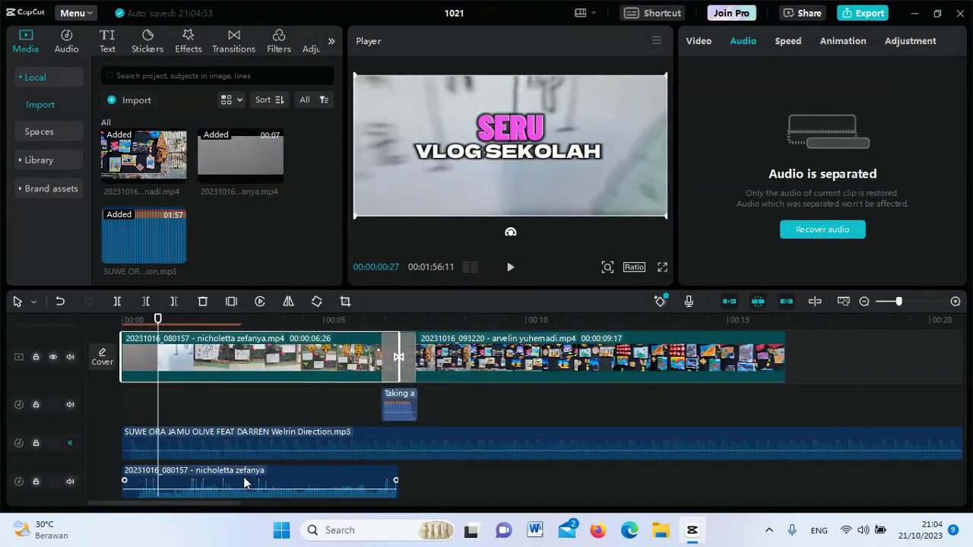
{"action": "left_click_drag", "start_coordinate": [156, 320], "coordinate": [124, 320]}
{"action": "left_click", "coordinate": [510, 267]}
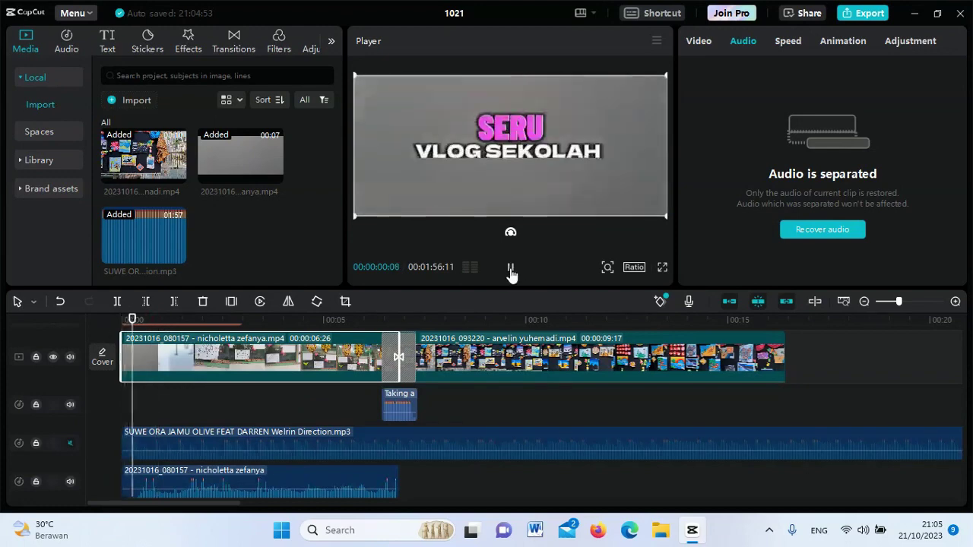
{"action": "key", "text": "space"}
Delete the first clip's extracted audio, play back the clip without it, and return the playhead to the start.
{"action": "left_click", "coordinate": [269, 476]}
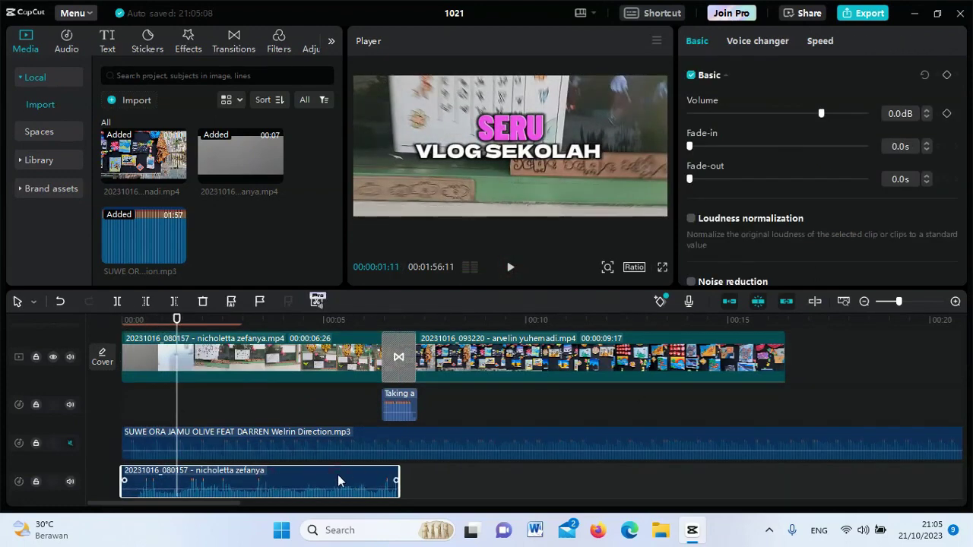
{"action": "key", "text": "Delete"}
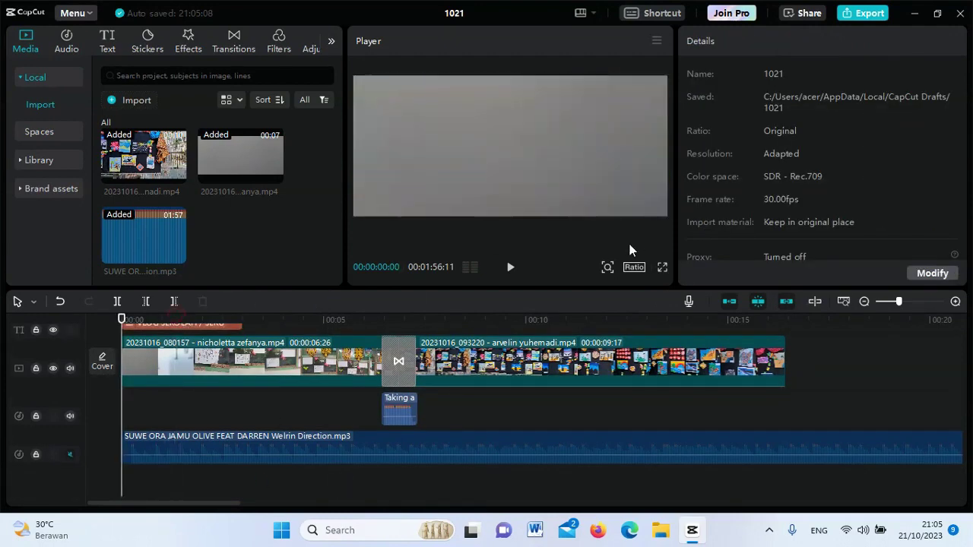
{"action": "left_click", "coordinate": [510, 268]}
{"action": "left_click", "coordinate": [510, 268]}
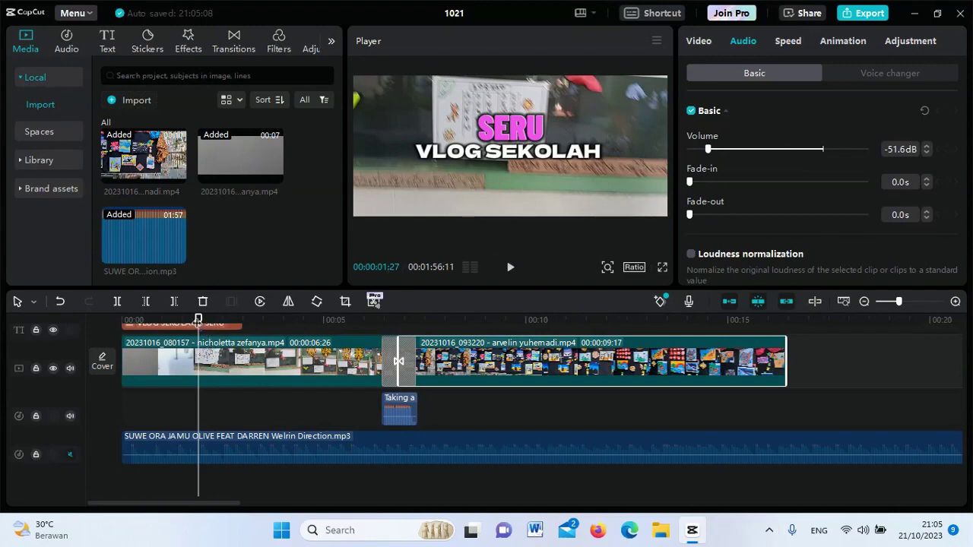
{"action": "left_click_drag", "start_coordinate": [198, 320], "coordinate": [65, 341]}
Unmute the song's track after a muted playback check and play the video from the start with the music.
{"action": "left_click", "coordinate": [161, 455]}
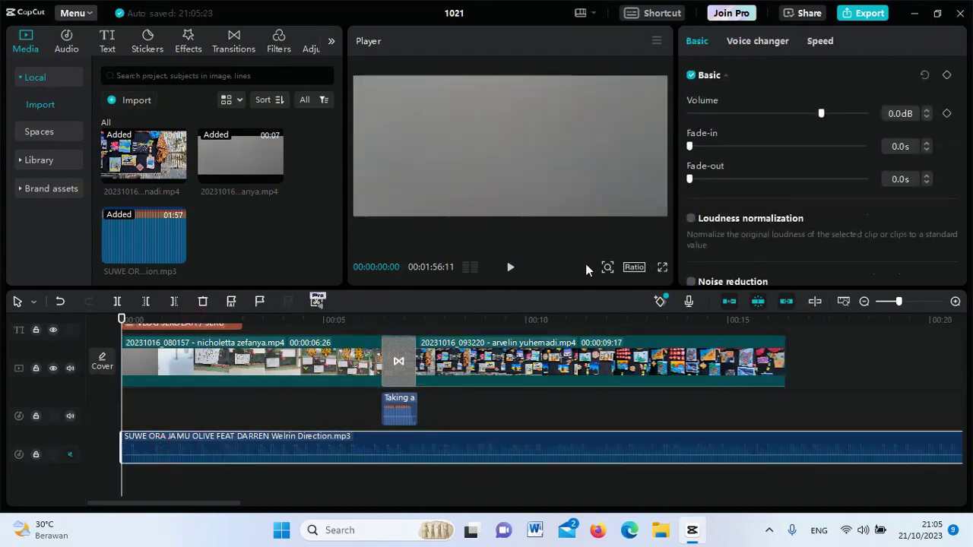
{"action": "left_click", "coordinate": [511, 267]}
{"action": "key", "text": "space"}
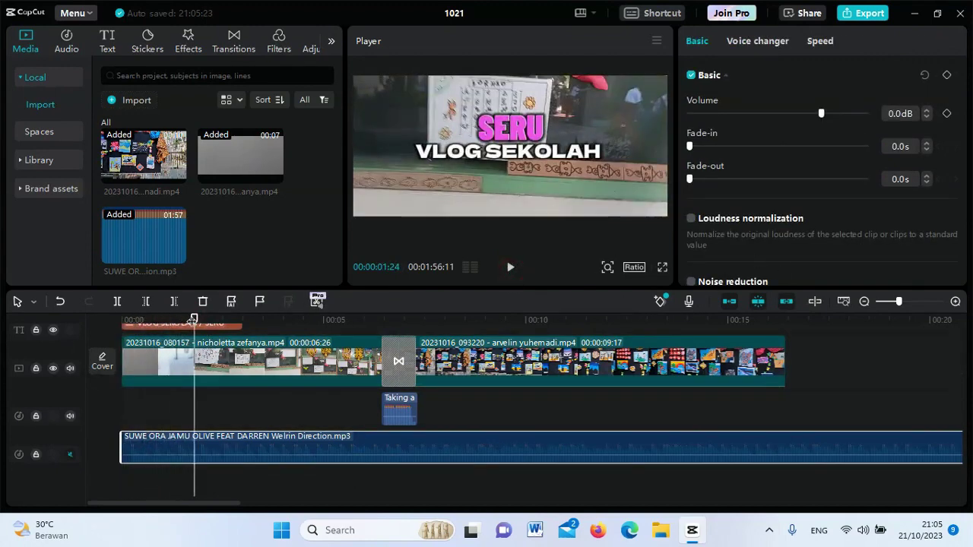
{"action": "left_click_drag", "start_coordinate": [194, 319], "coordinate": [76, 342]}
{"action": "left_click", "coordinate": [70, 455]}
{"action": "left_click", "coordinate": [510, 268]}
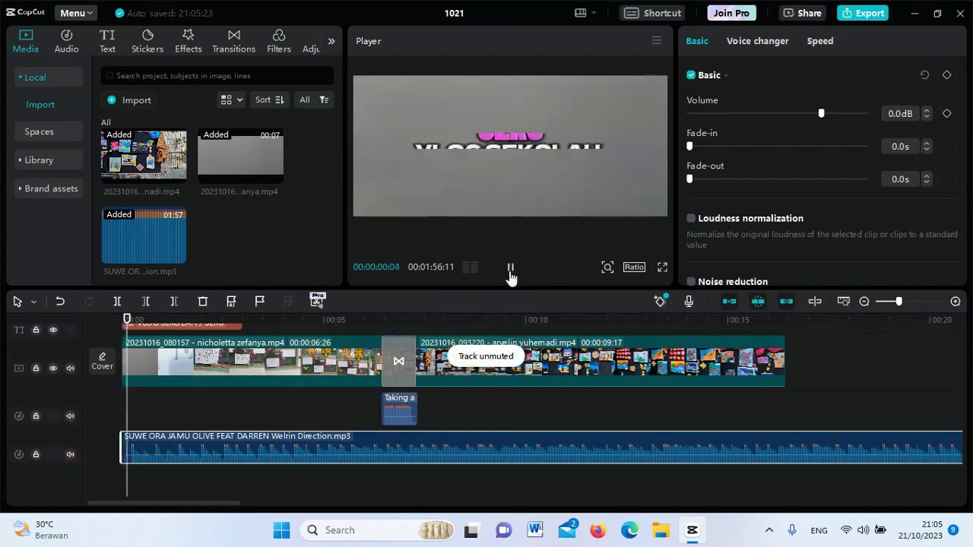
{"action": "left_click", "coordinate": [510, 268]}
Set the song's fade-in to 1.8 s and return the playhead to 00:00:00:00.
{"action": "left_click_drag", "start_coordinate": [692, 146], "coordinate": [721, 147]}
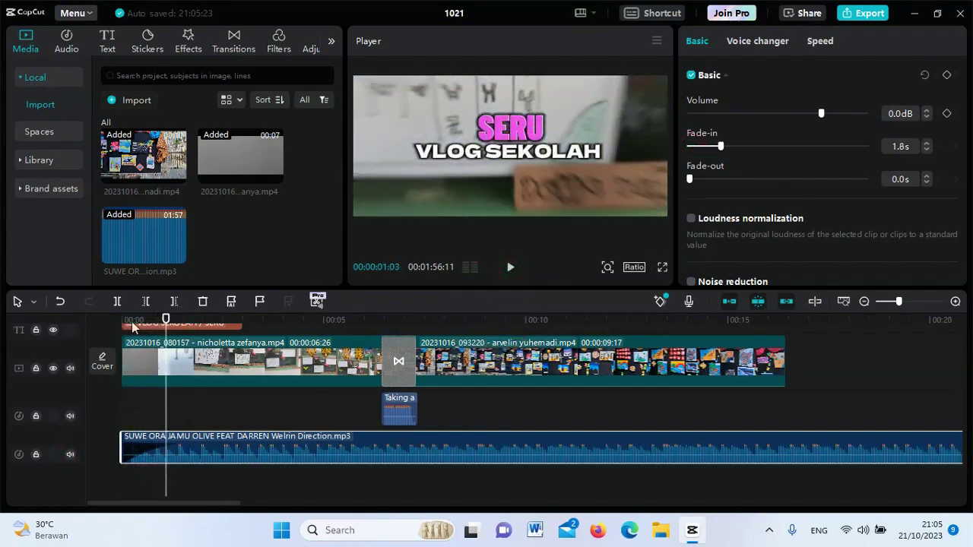
{"action": "left_click_drag", "start_coordinate": [134, 326], "coordinate": [114, 322]}
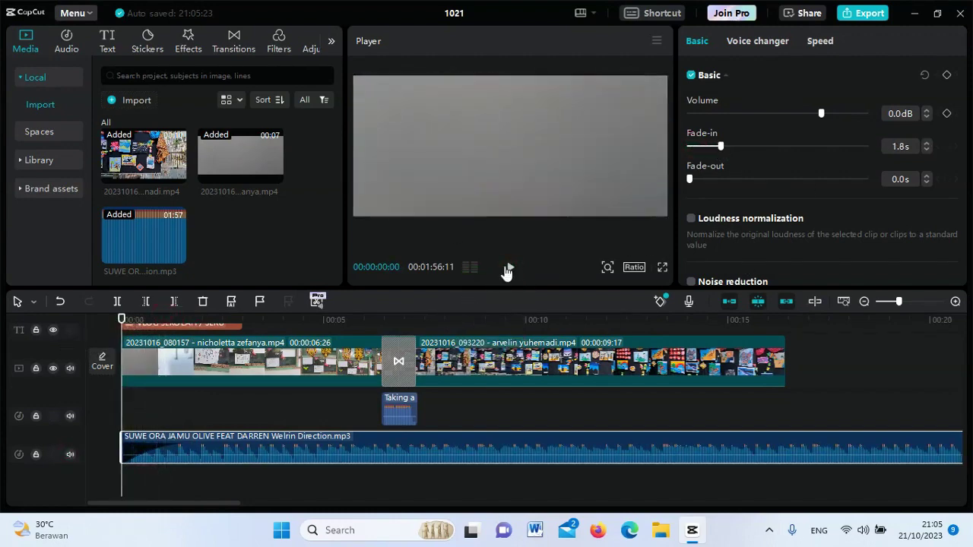
Play the video from the start to check the song's fade-in, and stop after the last clip.
{"action": "left_click", "coordinate": [507, 270]}
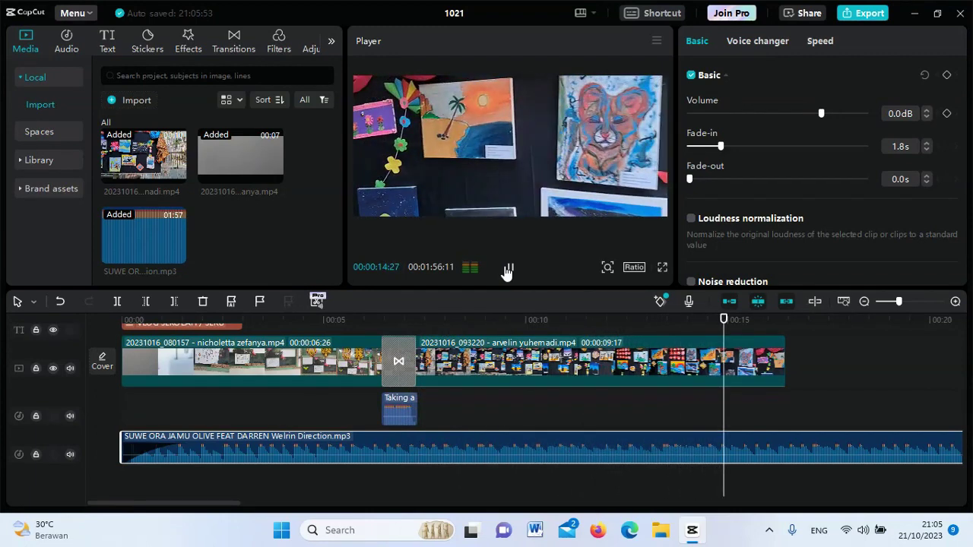
{"action": "left_click", "coordinate": [507, 271]}
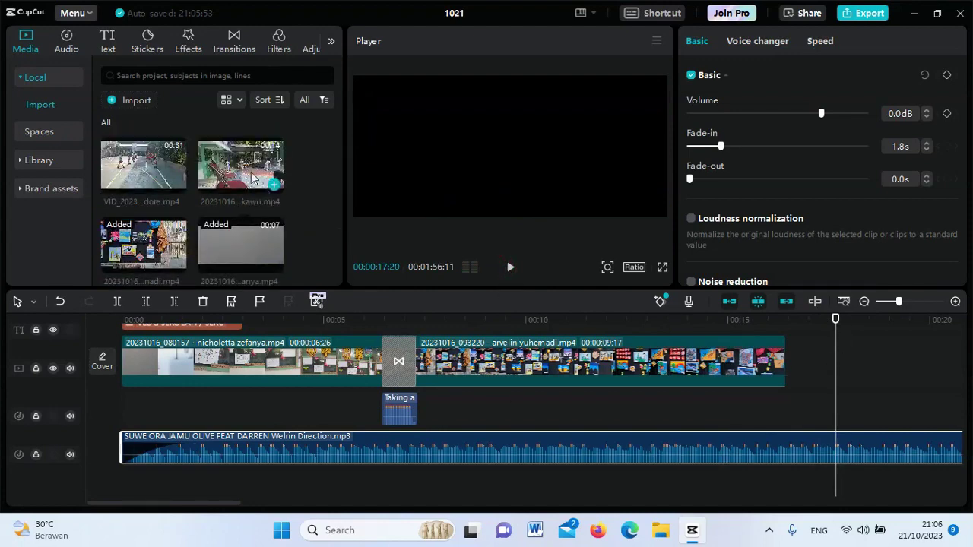
Append the 20231016_103540 clip right after the second video clip and play across the join.
{"action": "left_click_drag", "start_coordinate": [253, 179], "coordinate": [788, 362]}
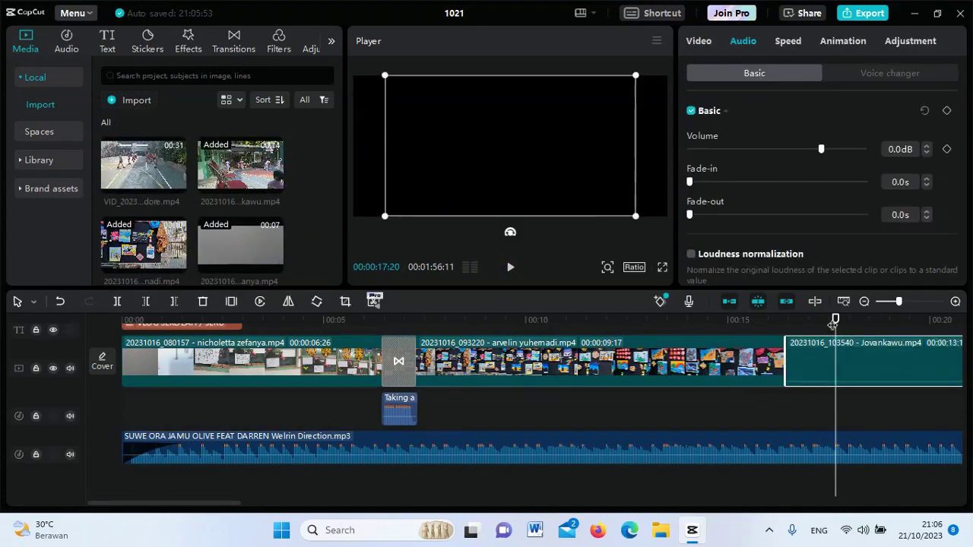
{"action": "left_click", "coordinate": [751, 322]}
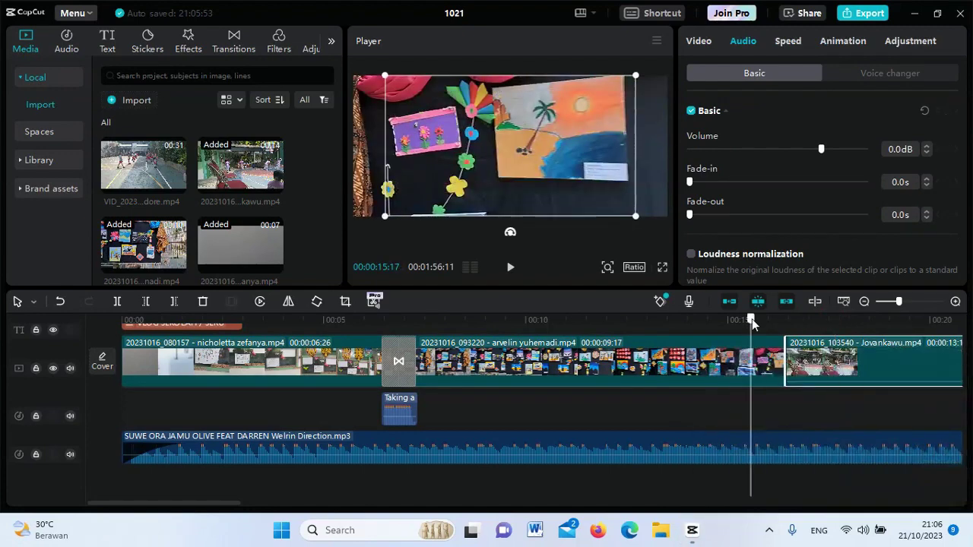
{"action": "left_click", "coordinate": [511, 268]}
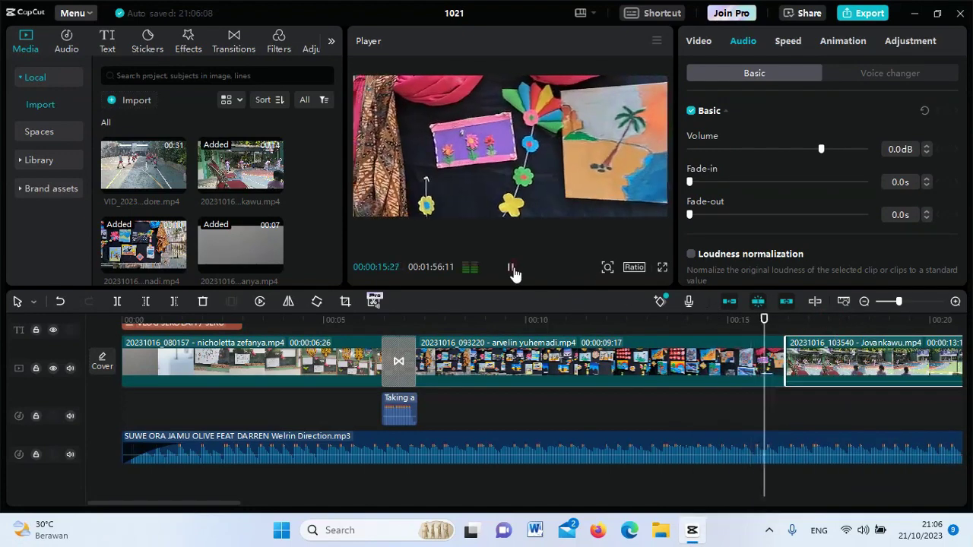
{"action": "left_click", "coordinate": [515, 276]}
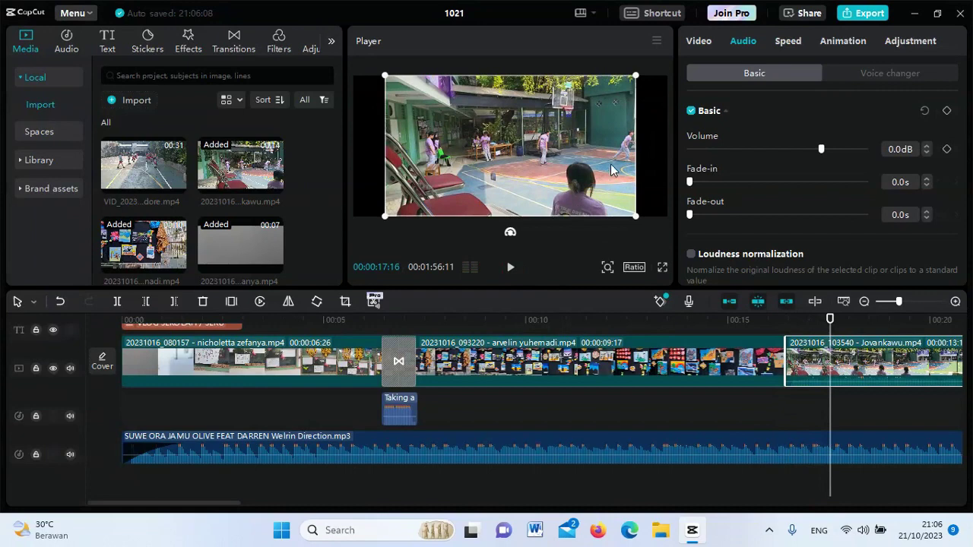
Enlarge the third clip to the full width of the frame and replay from shortly before its start.
{"action": "left_click_drag", "start_coordinate": [640, 219], "coordinate": [679, 236]}
{"action": "left_click", "coordinate": [761, 323]}
{"action": "left_click", "coordinate": [510, 268]}
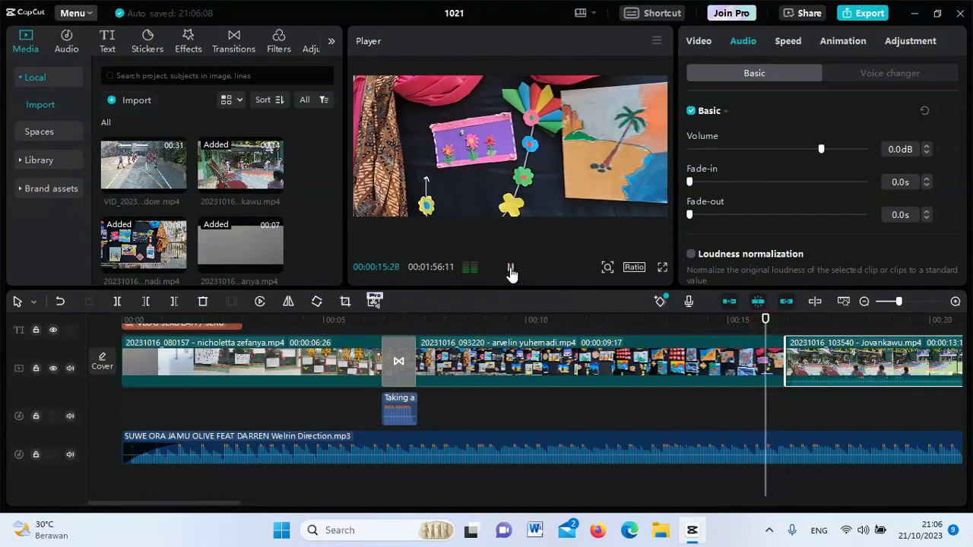
{"action": "left_click", "coordinate": [510, 268]}
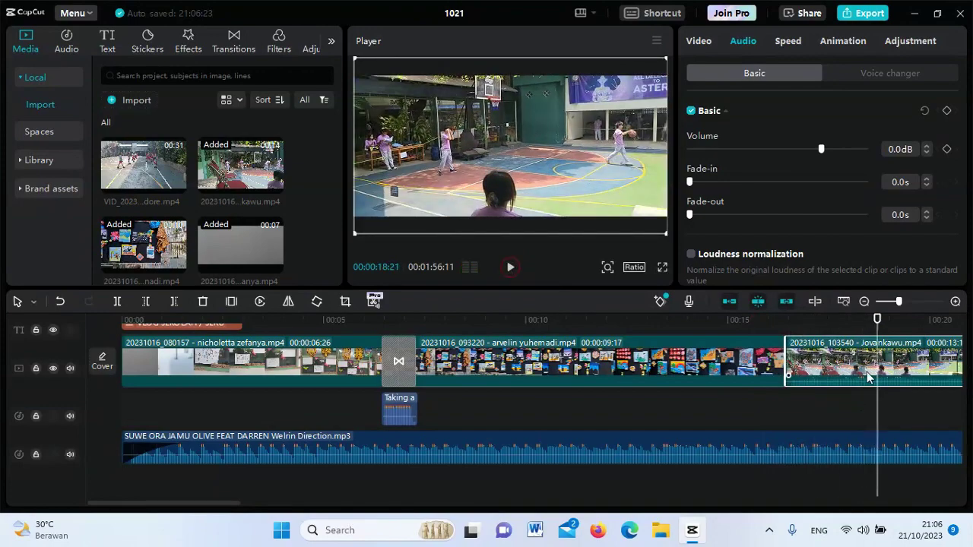
Lower the third clip's volume to -12.1 dB and play the clip from just before its start.
{"action": "left_click_drag", "start_coordinate": [821, 150], "coordinate": [795, 150]}
{"action": "left_click", "coordinate": [511, 269]}
{"action": "key", "text": "space"}
{"action": "left_click", "coordinate": [776, 320]}
{"action": "left_click", "coordinate": [509, 270]}
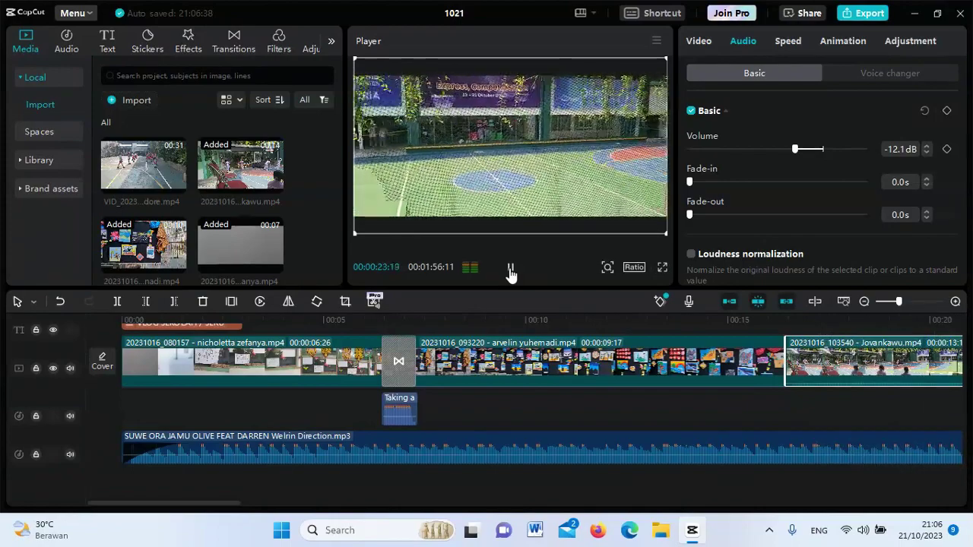
{"action": "left_click", "coordinate": [509, 272]}
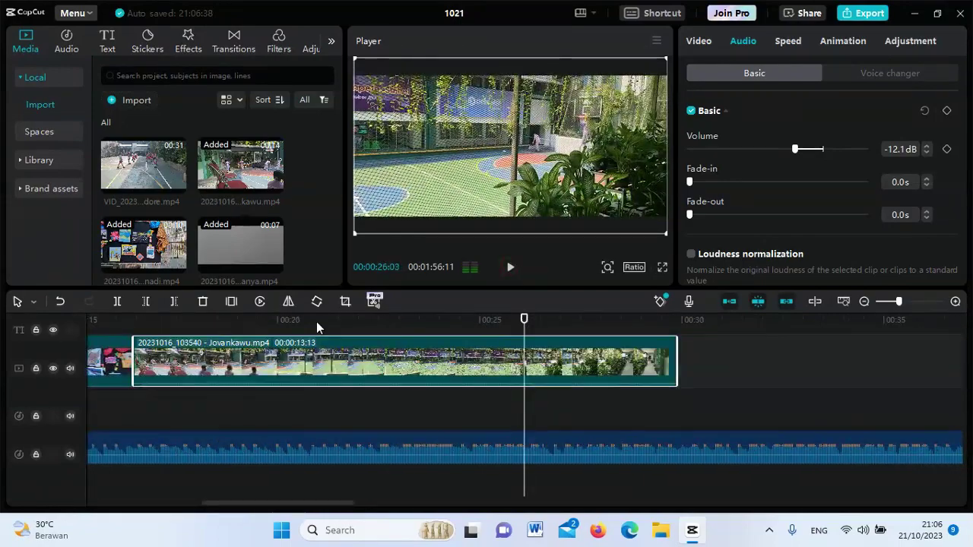
Split the third clip at 00:00:26:28 and delete the part after the cut.
{"action": "left_click_drag", "start_coordinate": [526, 321], "coordinate": [558, 322]}
{"action": "left_click", "coordinate": [943, 371]}
{"action": "left_click", "coordinate": [546, 322]}
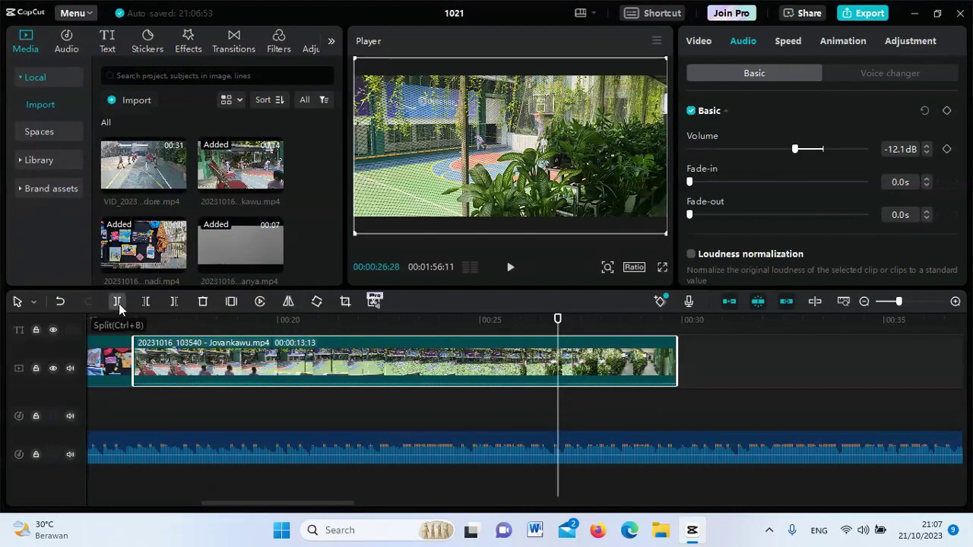
{"action": "left_click", "coordinate": [289, 304]}
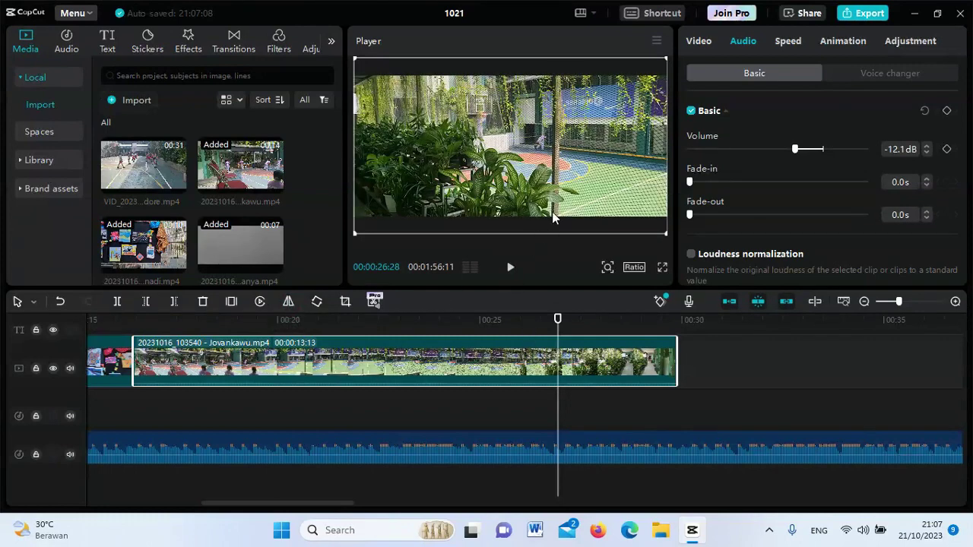
{"action": "left_click", "coordinate": [289, 301]}
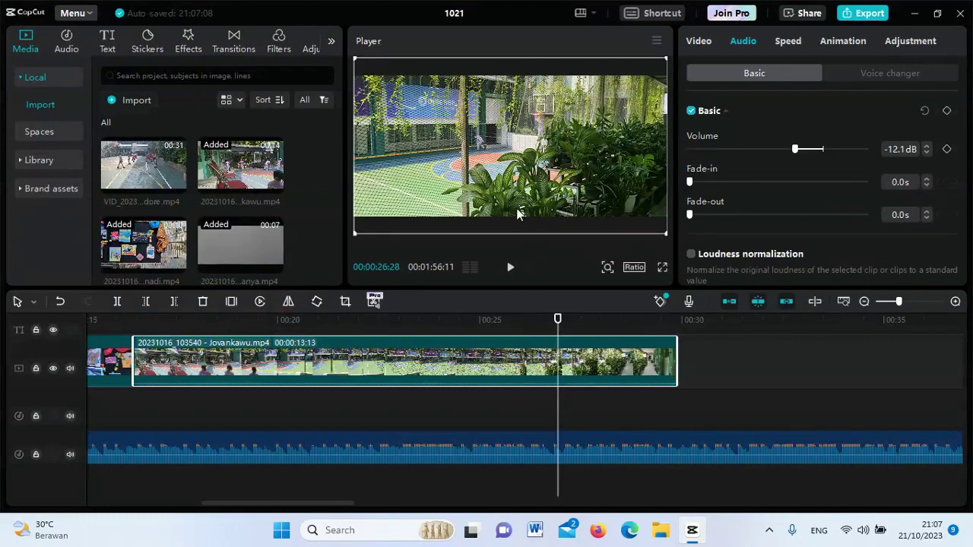
{"action": "left_click", "coordinate": [117, 302]}
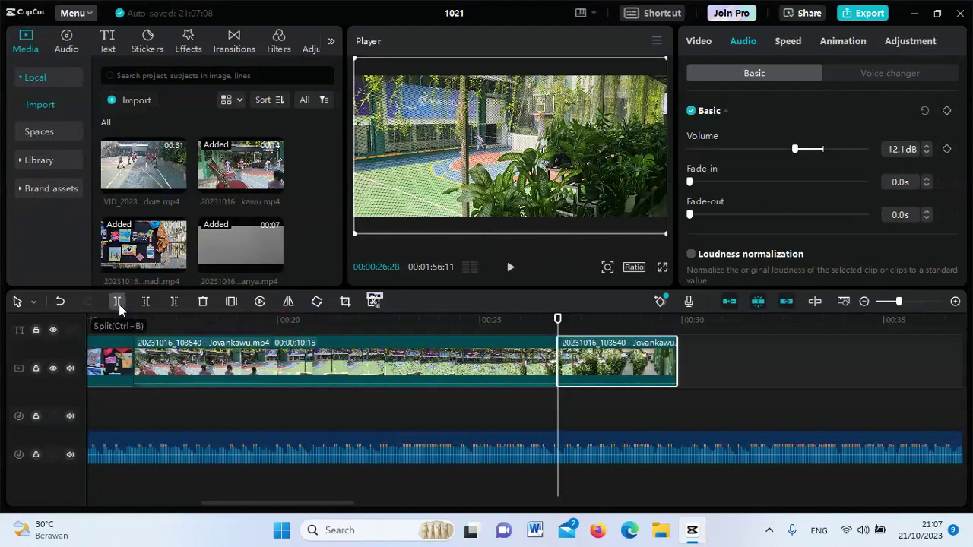
{"action": "key", "text": "BackSpace"}
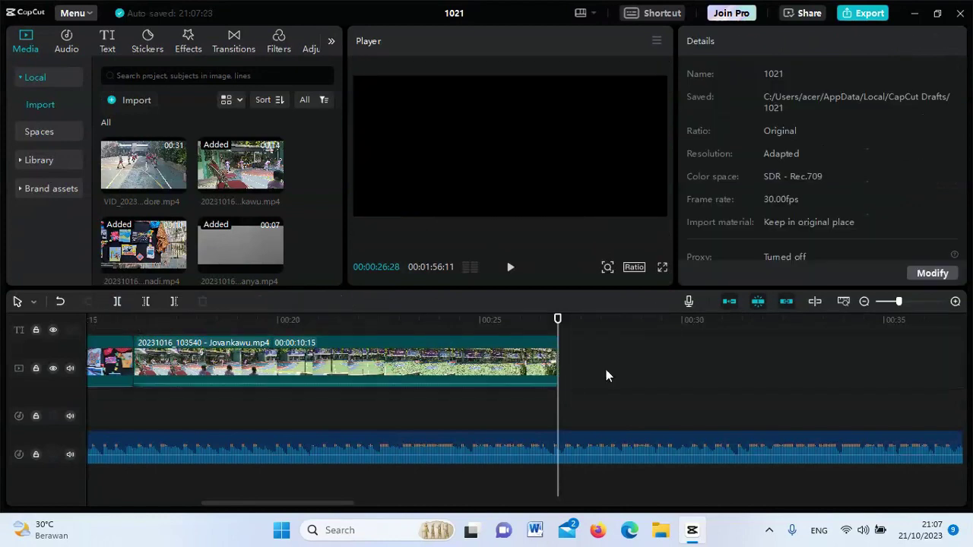
{"action": "right_click", "coordinate": [517, 357]}
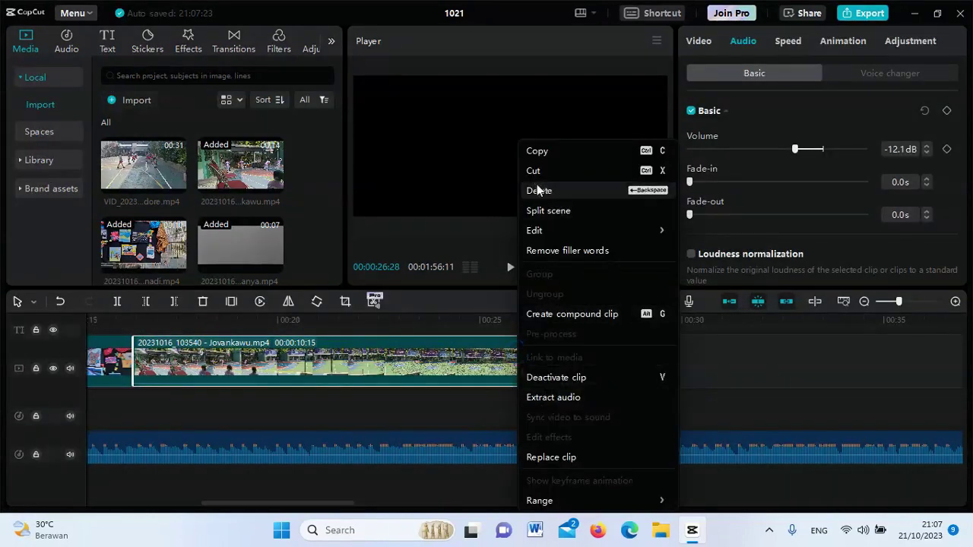
{"action": "left_click", "coordinate": [428, 382]}
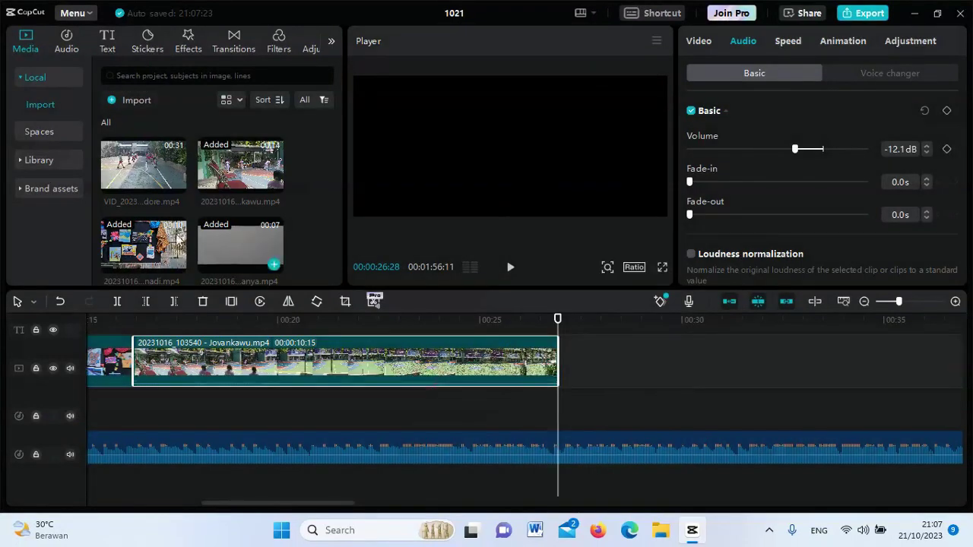
Add the Split Screen Collage transition between the second and third video clips.
{"action": "left_click", "coordinate": [230, 48]}
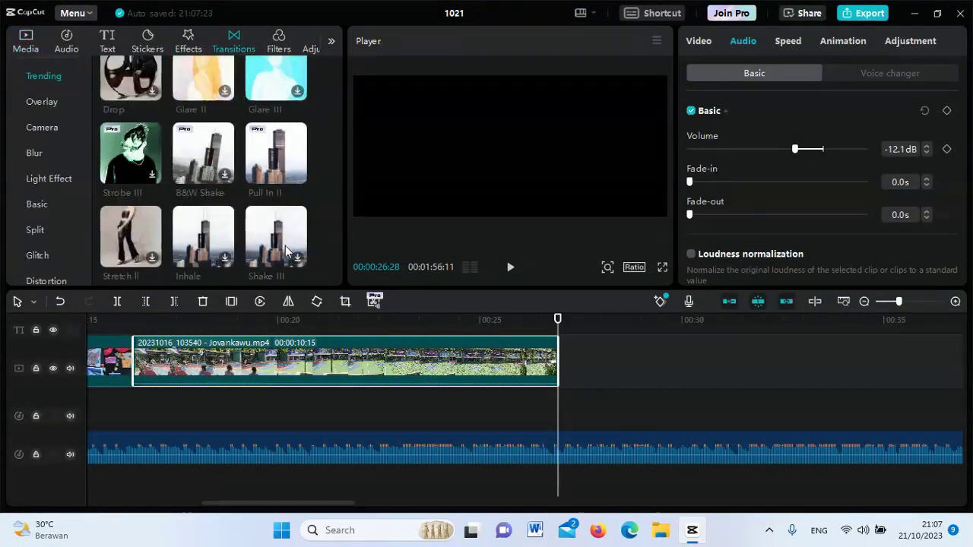
{"action": "scroll", "coordinate": [172, 238], "scroll_direction": "down", "scroll_amount": 3}
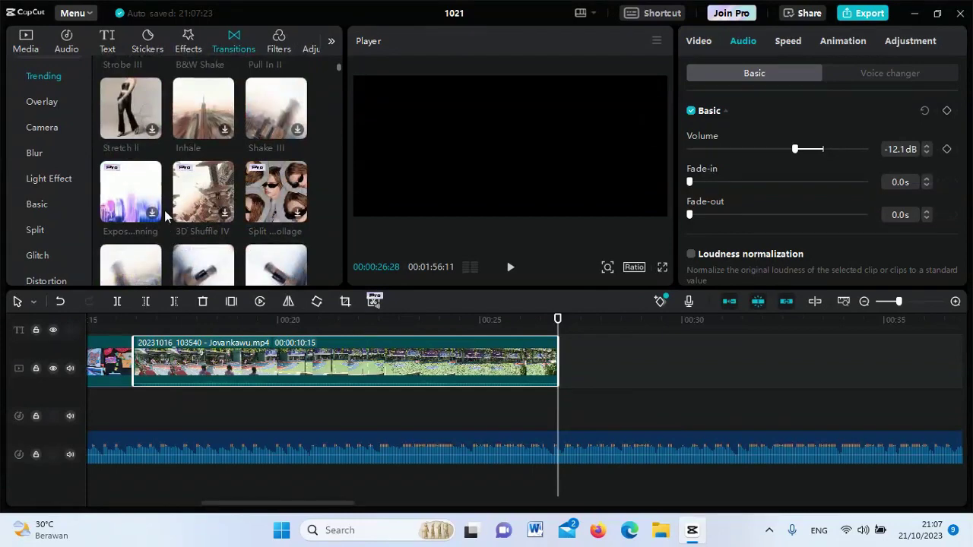
{"action": "left_click", "coordinate": [298, 213]}
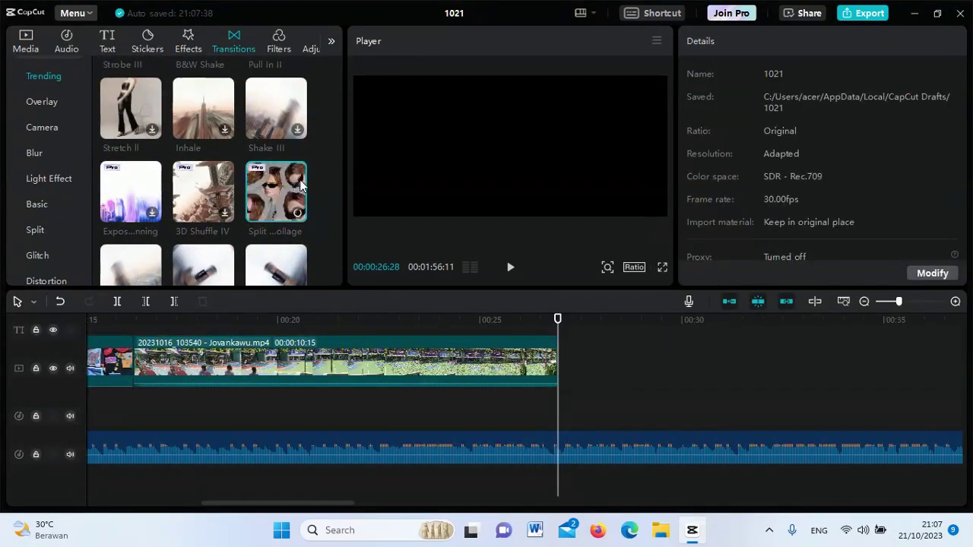
{"action": "left_click", "coordinate": [297, 212]}
{"action": "left_click_drag", "start_coordinate": [295, 200], "coordinate": [133, 367]}
Play the video from the start through the new transition into the third clip.
{"action": "left_click_drag", "start_coordinate": [309, 502], "coordinate": [195, 504]}
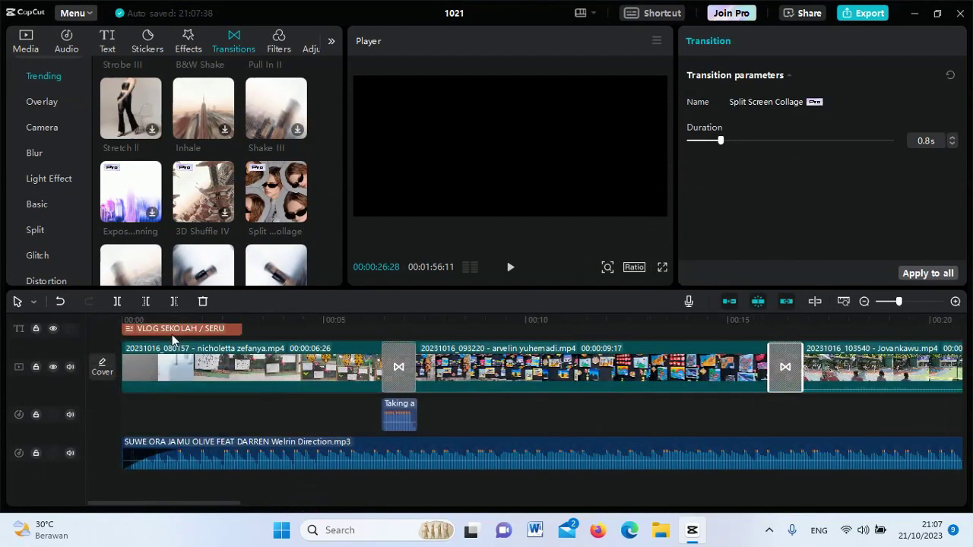
{"action": "left_click_drag", "start_coordinate": [161, 319], "coordinate": [122, 320]}
{"action": "left_click", "coordinate": [510, 267]}
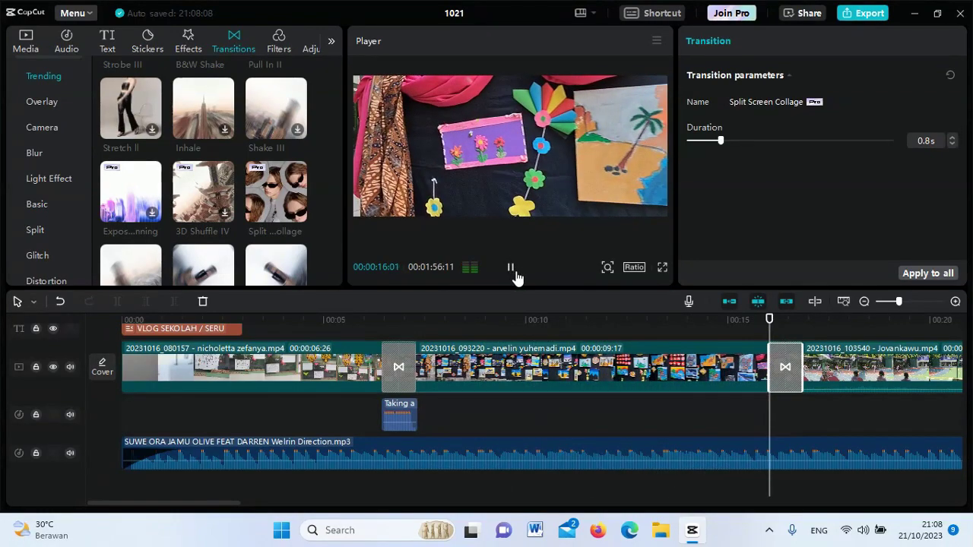
{"action": "left_click", "coordinate": [511, 270]}
{"action": "scroll", "coordinate": [940, 406], "scroll_direction": "up", "scroll_amount": 1}
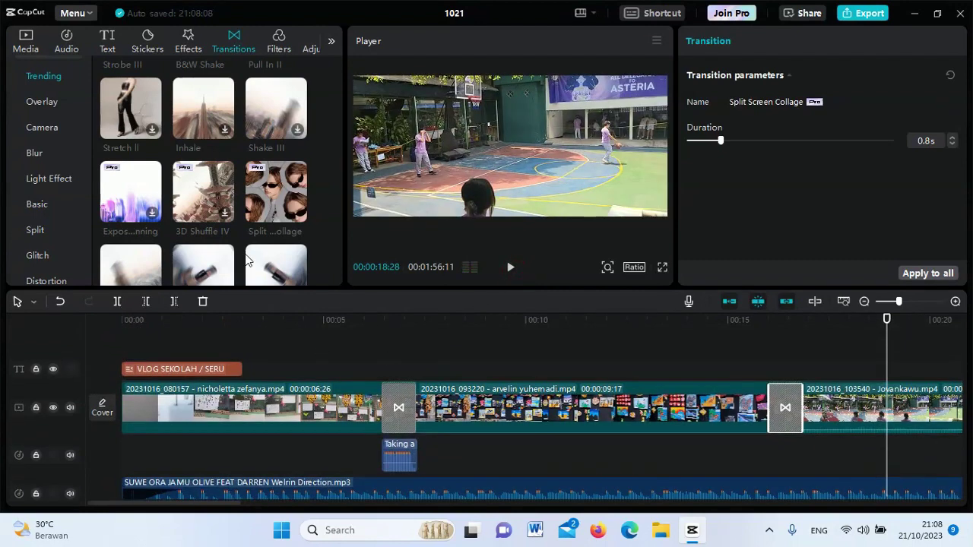
Return the playhead to 00:00:00:00 and browse the Trending stickers.
{"action": "left_click", "coordinate": [149, 46]}
{"action": "left_click_drag", "start_coordinate": [886, 325], "coordinate": [71, 380]}
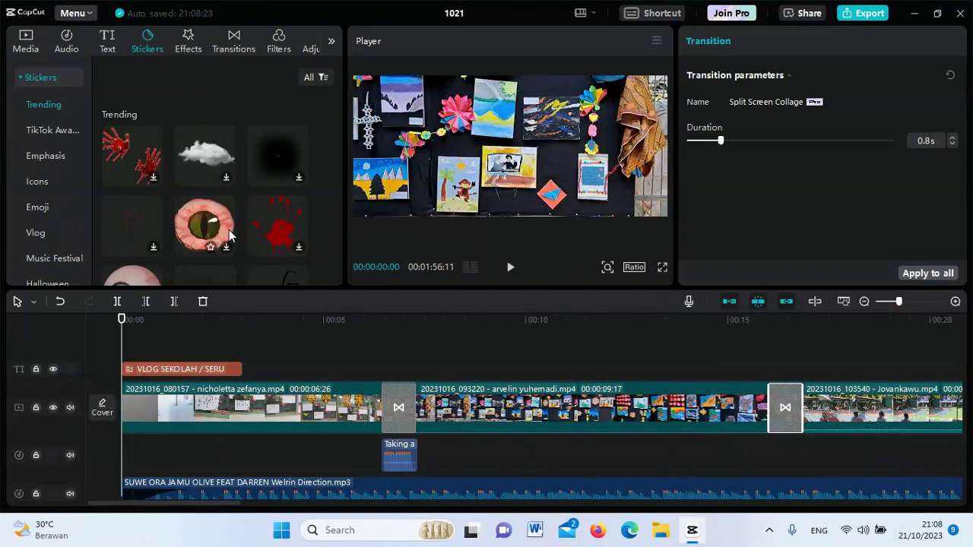
{"action": "scroll", "coordinate": [229, 236], "scroll_direction": "down", "scroll_amount": 6}
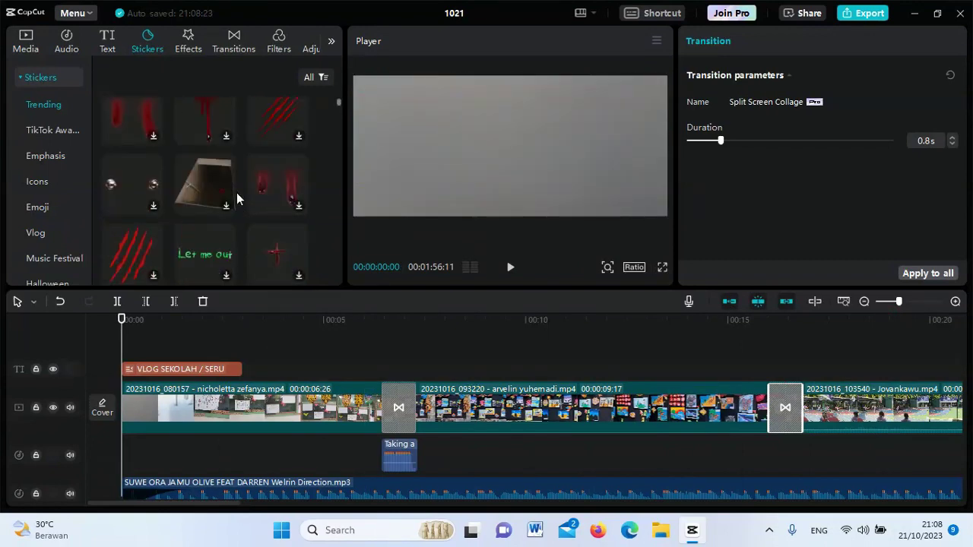
{"action": "scroll", "coordinate": [267, 268], "scroll_direction": "down", "scroll_amount": 4}
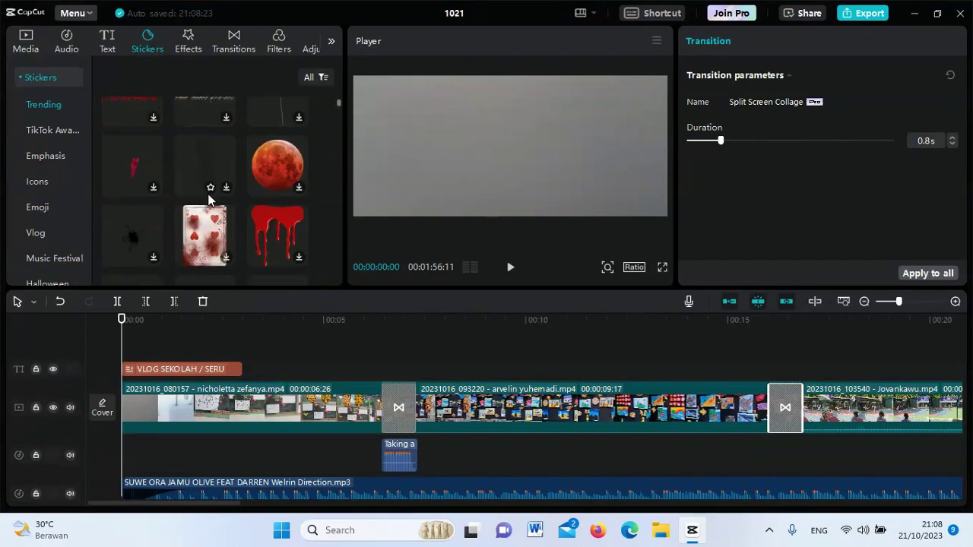
{"action": "scroll", "coordinate": [111, 144], "scroll_direction": "up", "scroll_amount": 1}
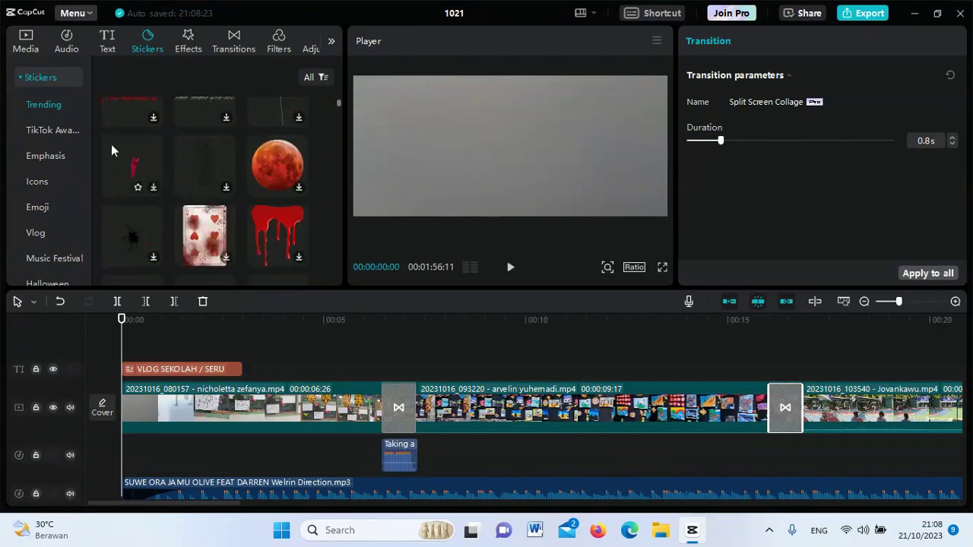
Add the green arrow sticker from the Emphasis category above the title at the timeline's start, and preview it up to 00:00:01:12.
{"action": "left_click", "coordinate": [43, 158]}
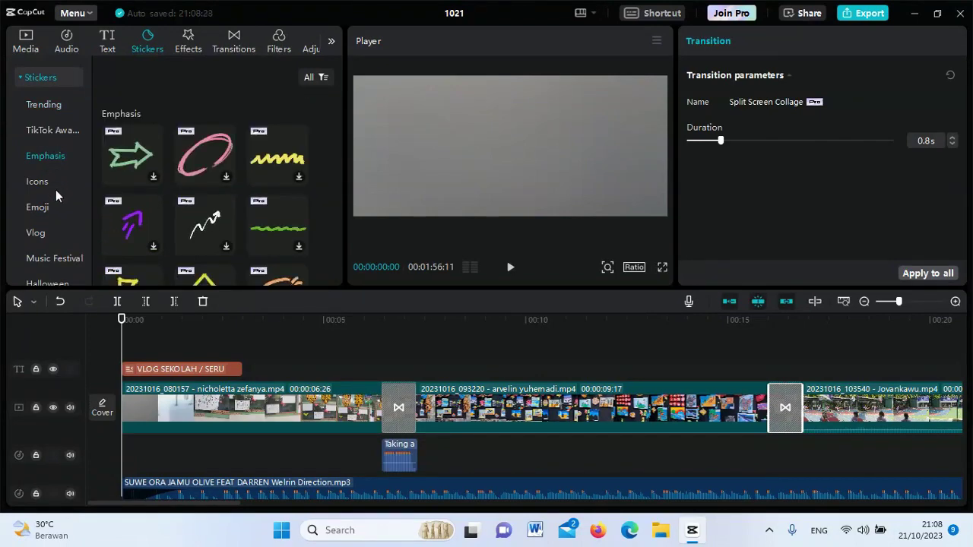
{"action": "left_click", "coordinate": [47, 180]}
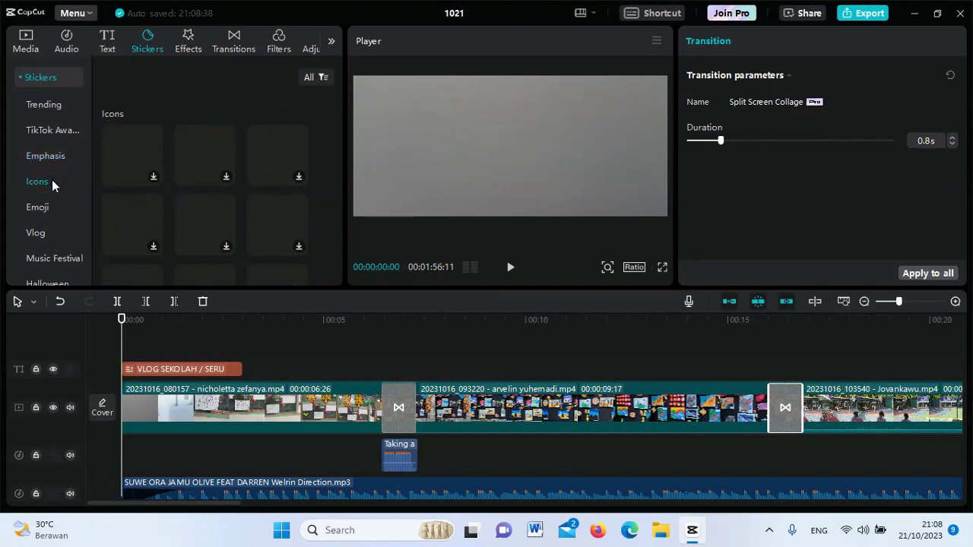
{"action": "left_click", "coordinate": [55, 158]}
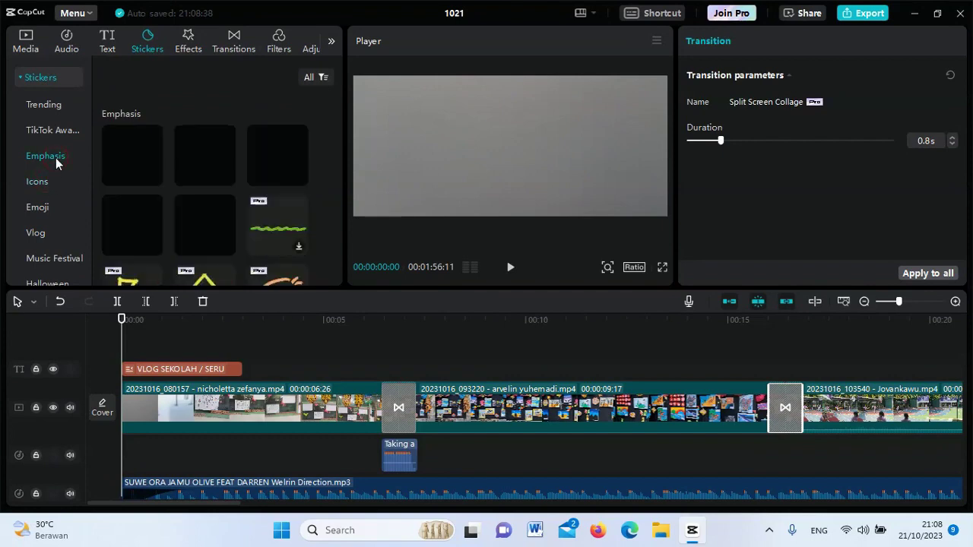
{"action": "left_click", "coordinate": [42, 239]}
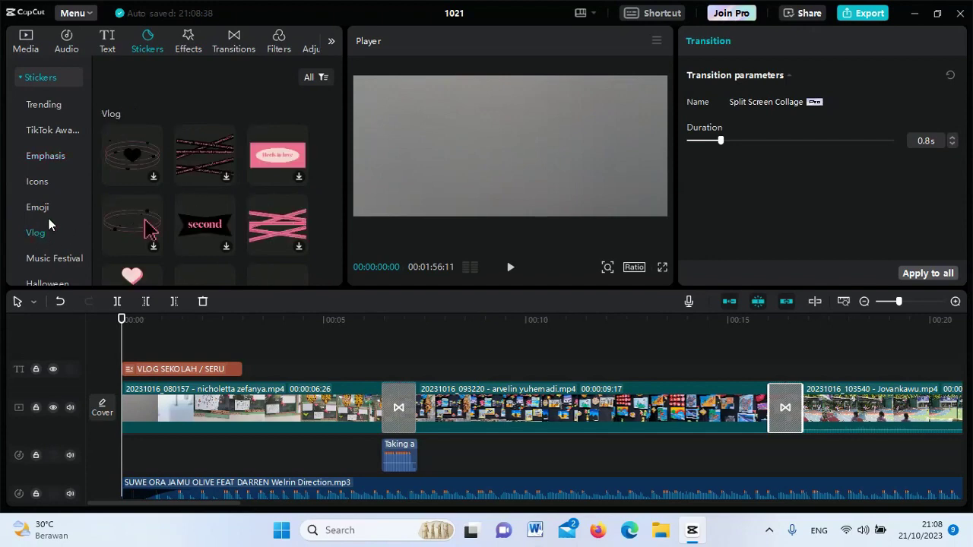
{"action": "left_click", "coordinate": [43, 181]}
{"action": "left_click", "coordinate": [54, 155]}
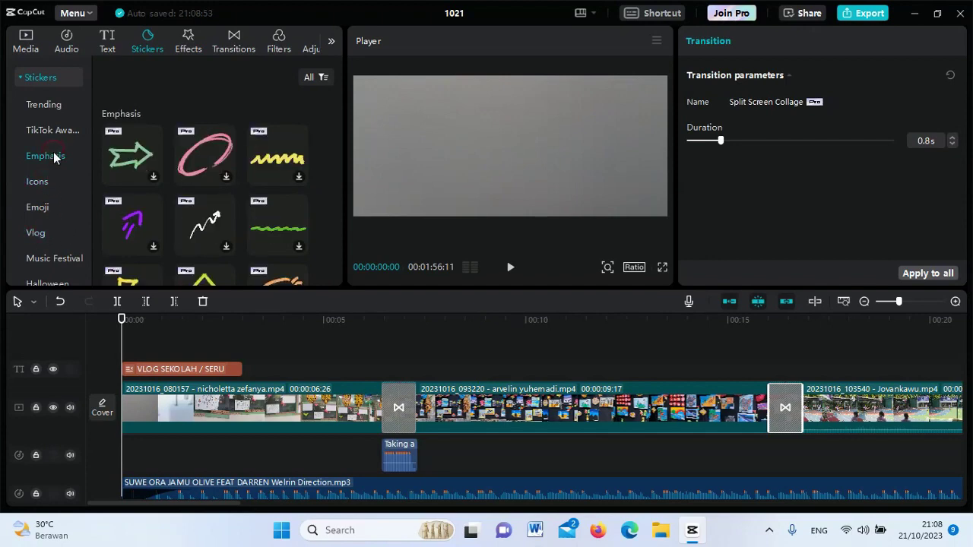
{"action": "left_click", "coordinate": [153, 178]}
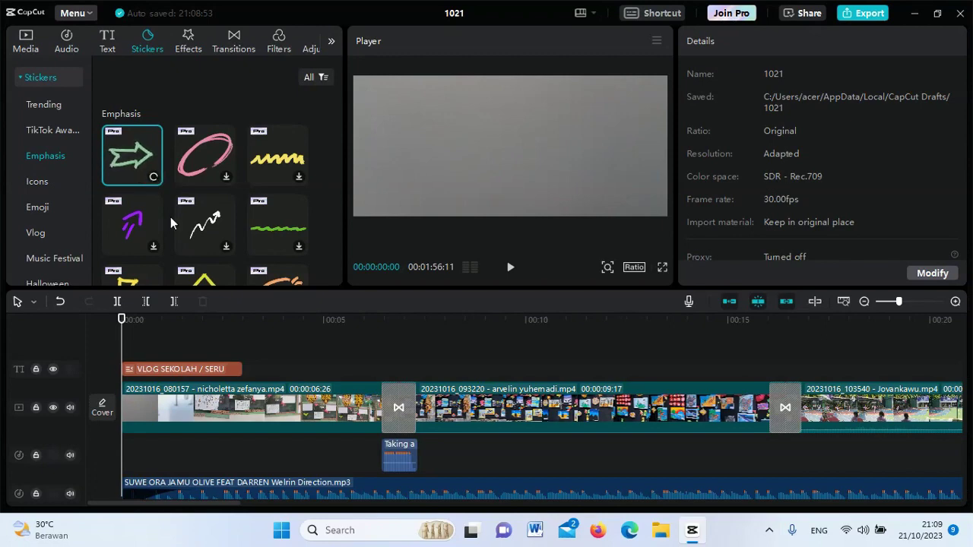
{"action": "mouse_move", "coordinate": [171, 217]}
{"action": "left_mouse_down"}
{"action": "mouse_move", "coordinate": [156, 236]}
{"action": "mouse_move", "coordinate": [127, 349]}
{"action": "left_mouse_up"}
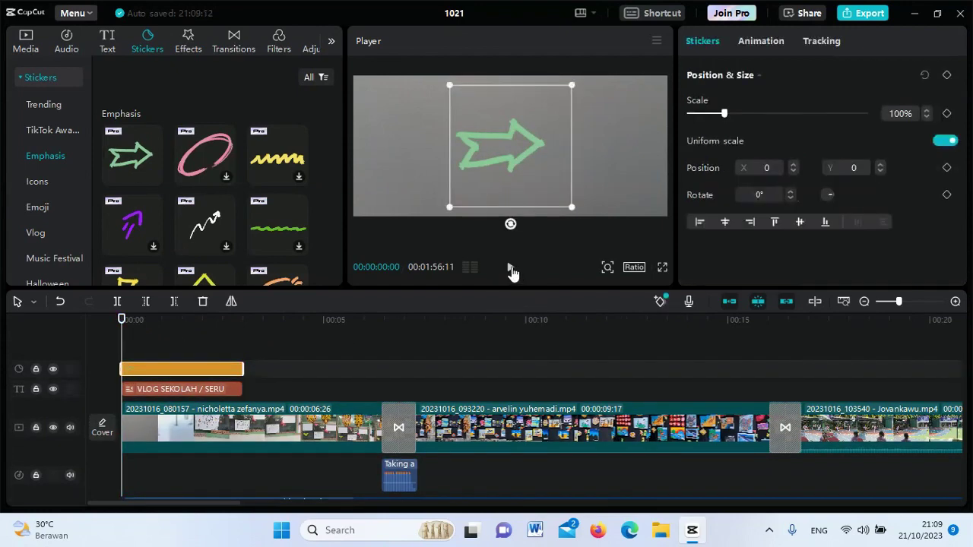
{"action": "left_click", "coordinate": [511, 270]}
{"action": "left_click", "coordinate": [511, 269]}
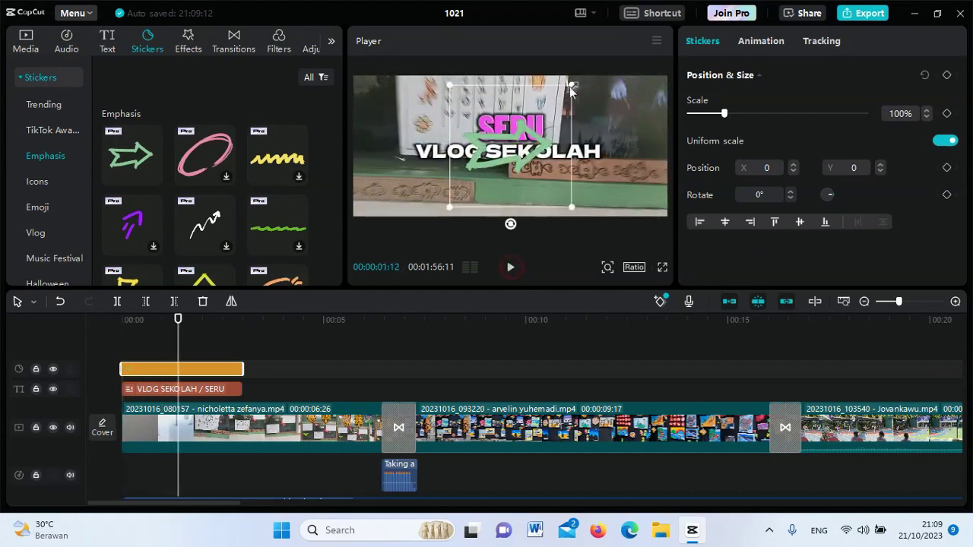
Scale the green arrow sticker to 63%, place it beside the title at about X -1258, Y 271, and preview the opening.
{"action": "left_click_drag", "start_coordinate": [557, 99], "coordinate": [541, 115]}
{"action": "left_click_drag", "start_coordinate": [510, 148], "coordinate": [408, 124]}
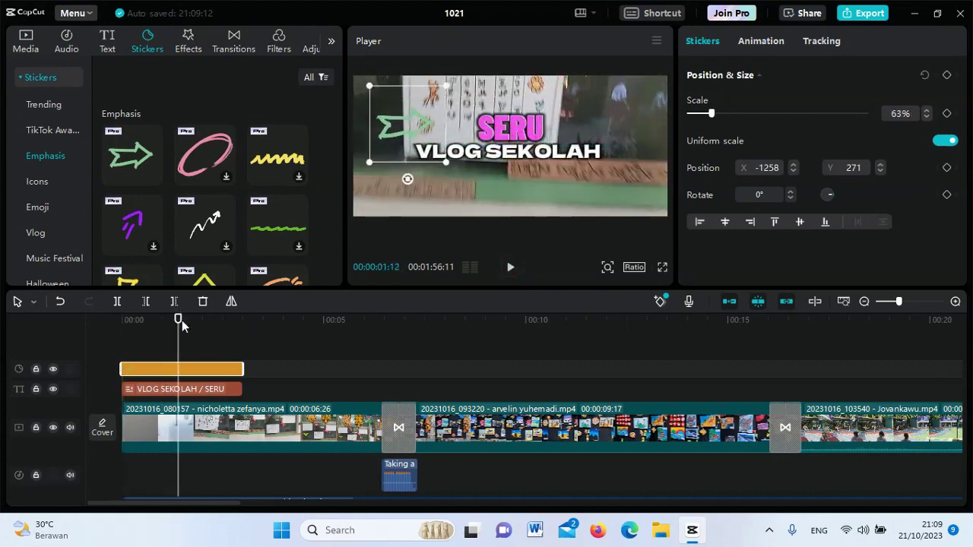
{"action": "left_click_drag", "start_coordinate": [179, 322], "coordinate": [130, 327]}
{"action": "left_click", "coordinate": [510, 267]}
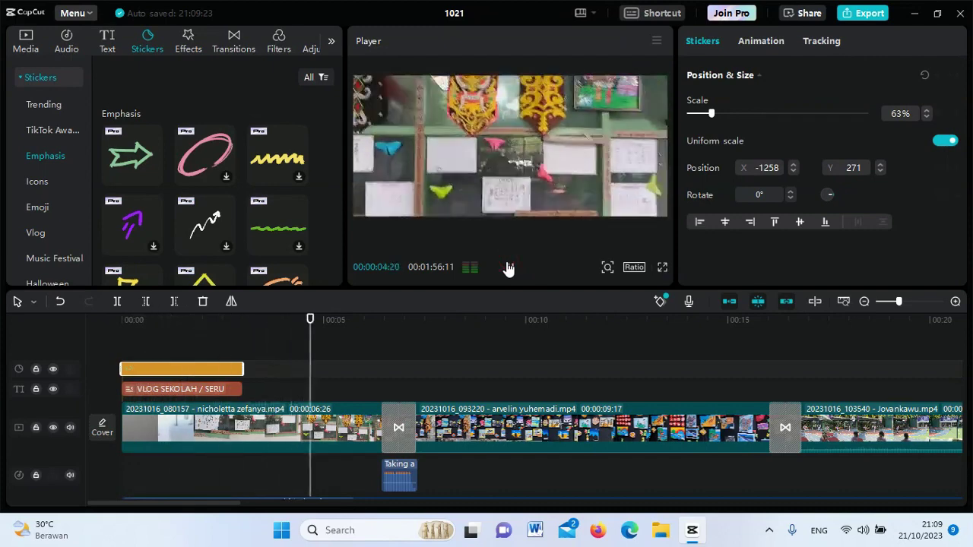
{"action": "left_click", "coordinate": [508, 267]}
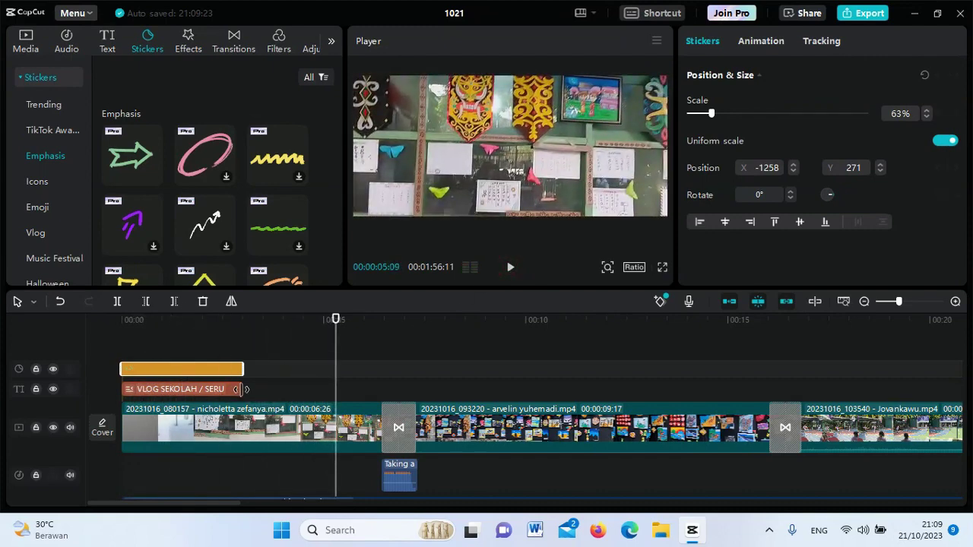
Extend the title and arrow sticker to about 3.8 seconds on the timeline and return the playhead to 00:00:00:00.
{"action": "left_click_drag", "start_coordinate": [238, 389], "coordinate": [276, 371]}
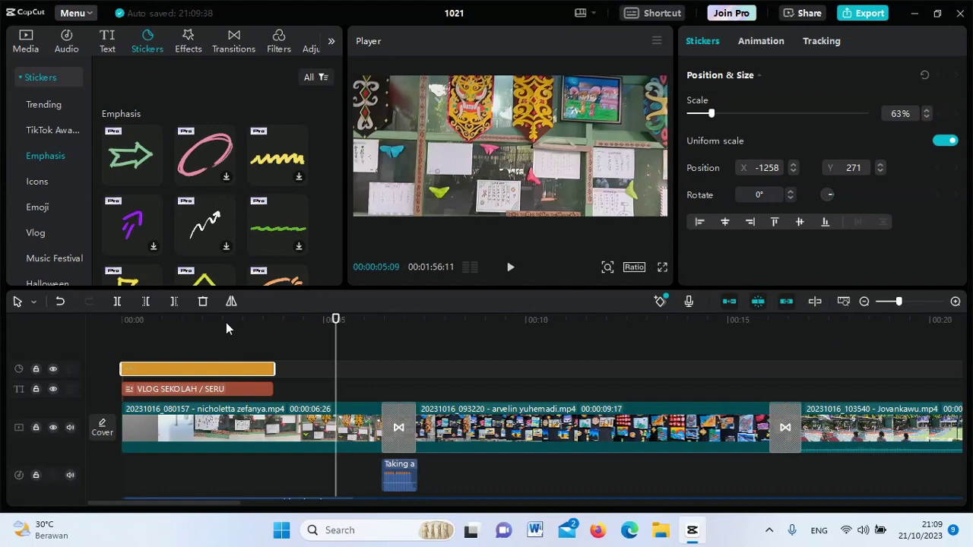
{"action": "left_click_drag", "start_coordinate": [190, 320], "coordinate": [130, 320]}
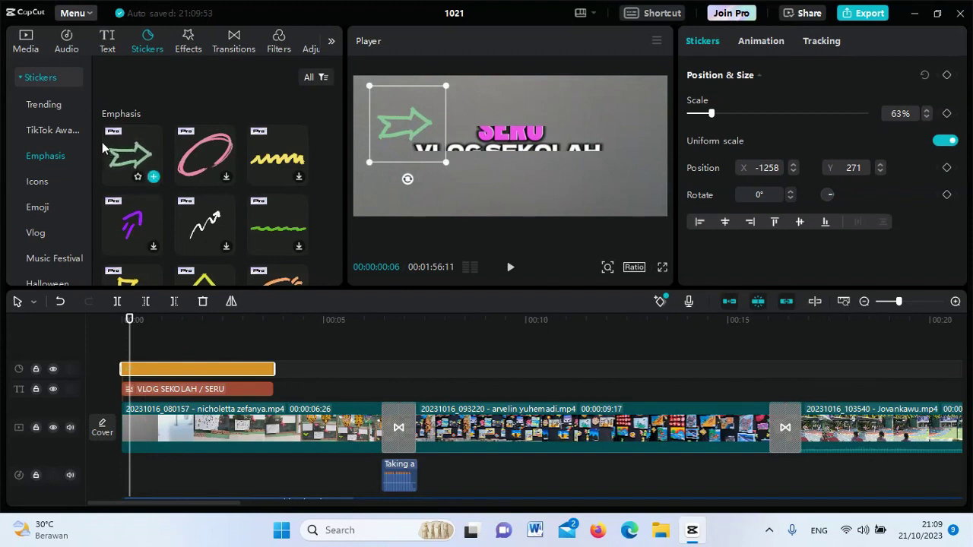
{"action": "left_click", "coordinate": [120, 322]}
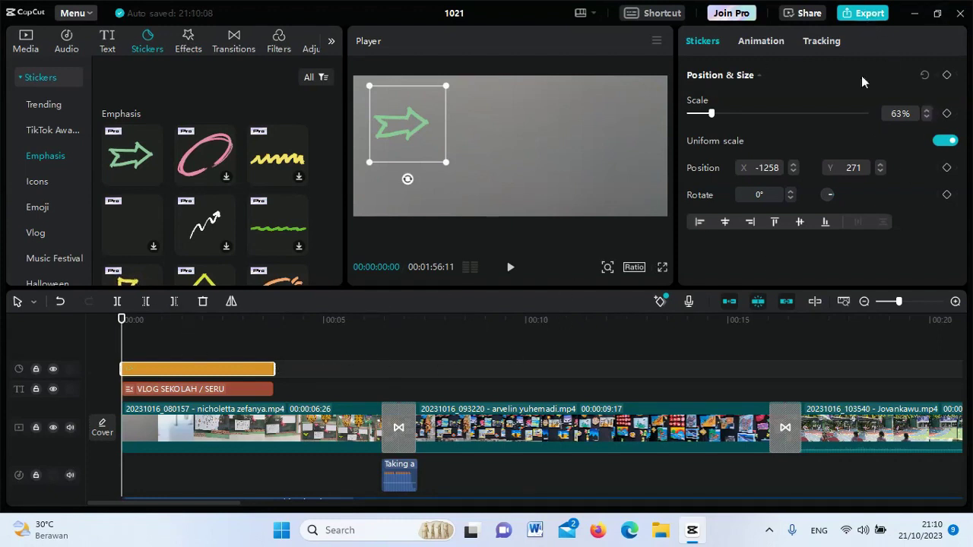
Try to export and share the video, returning to editing from the Pro materials notice each time.
{"action": "left_click", "coordinate": [864, 16]}
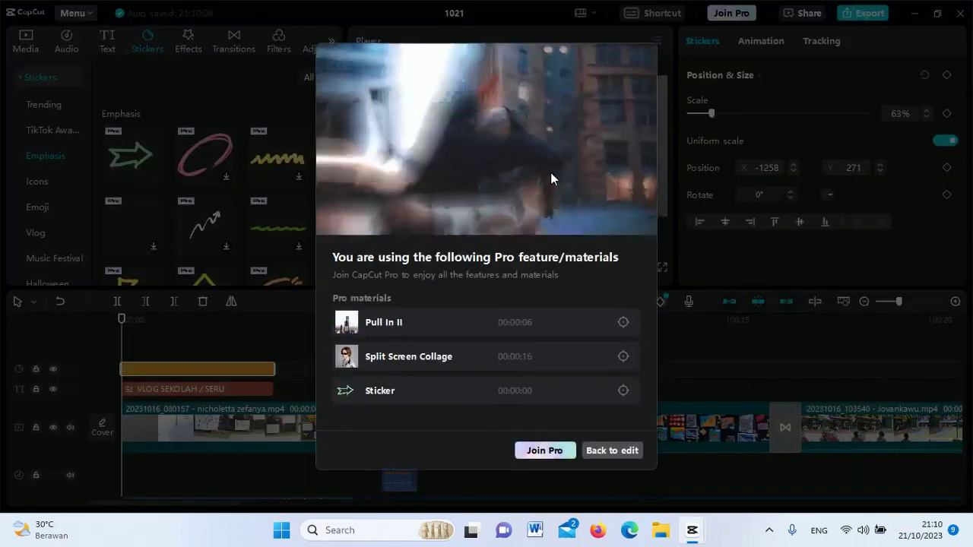
{"action": "left_click", "coordinate": [614, 456]}
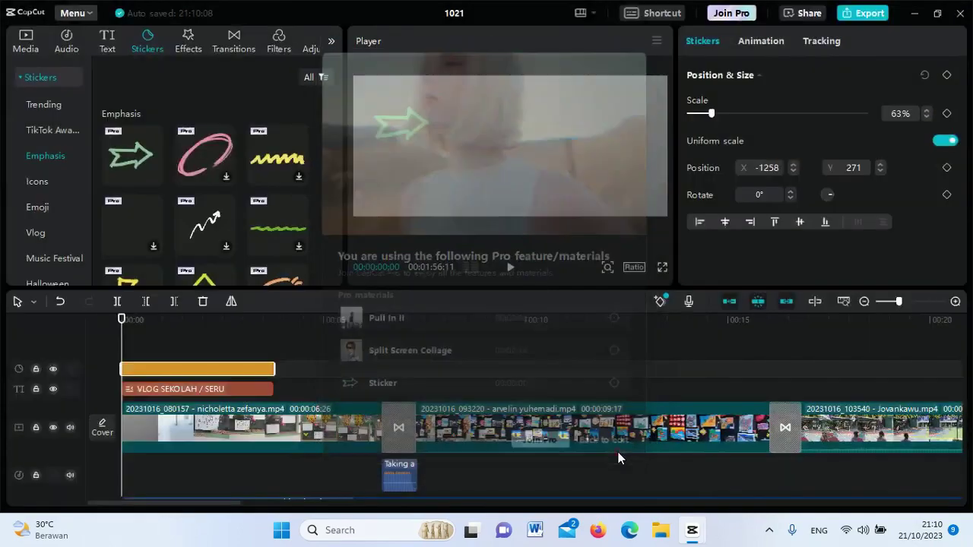
{"action": "left_click", "coordinate": [808, 13]}
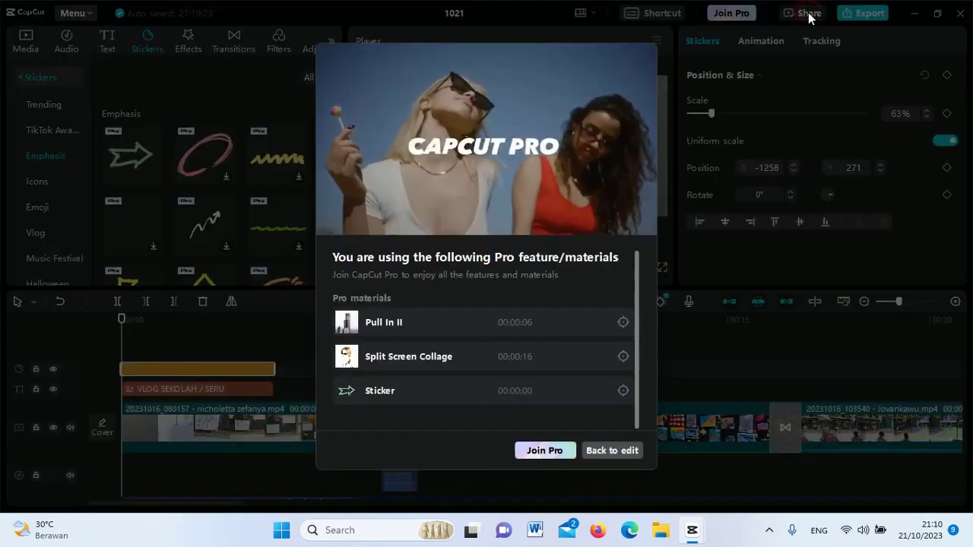
{"action": "left_click", "coordinate": [610, 451]}
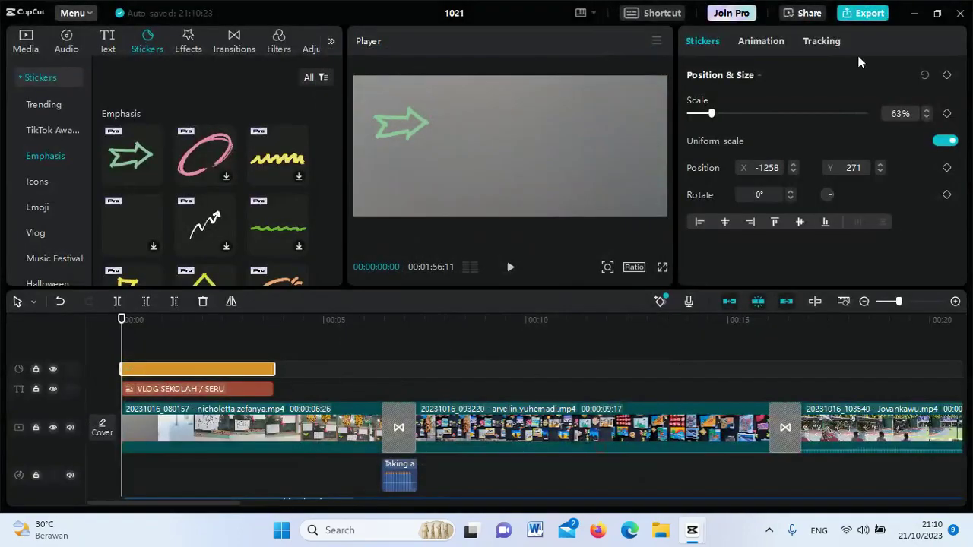
Start signing in to CapCut with Google, choosing another account and submitting the account's e-mail address.
{"action": "left_click", "coordinate": [736, 15]}
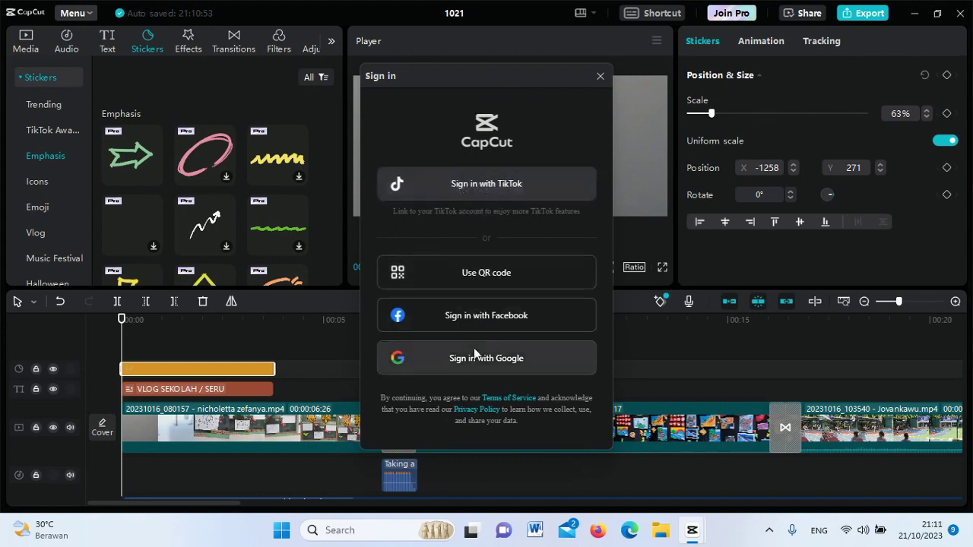
{"action": "left_click", "coordinate": [506, 364]}
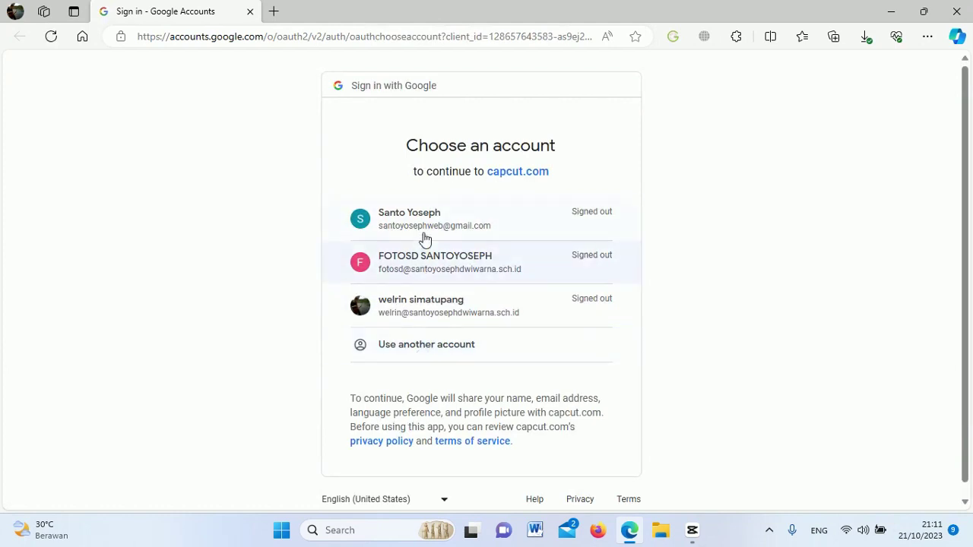
{"action": "left_click", "coordinate": [431, 349]}
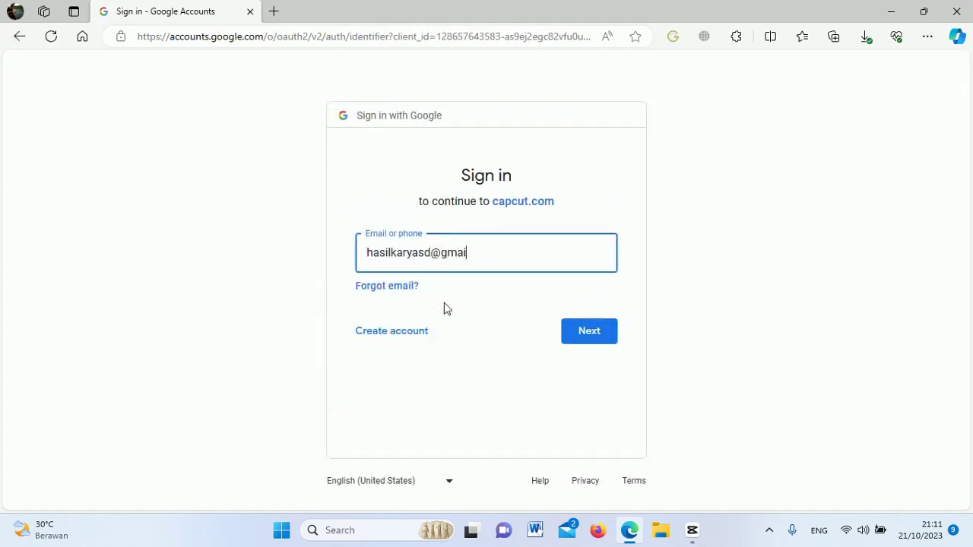
{"action": "left_click", "coordinate": [615, 336]}
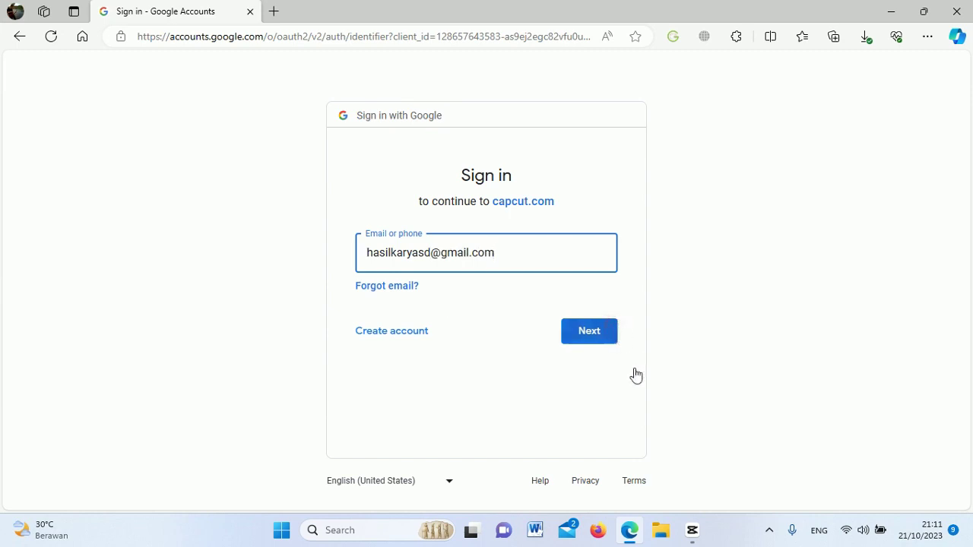
Enter the Google account password, allow the site to open CapCut, and switch back to the CapCut editor.
{"action": "key", "text": "ctrl+v"}
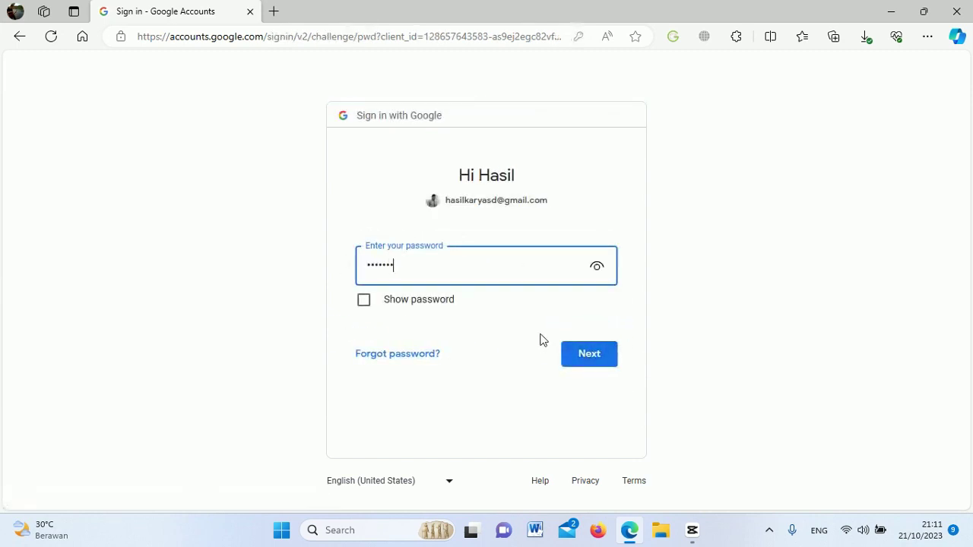
{"action": "left_click", "coordinate": [593, 360]}
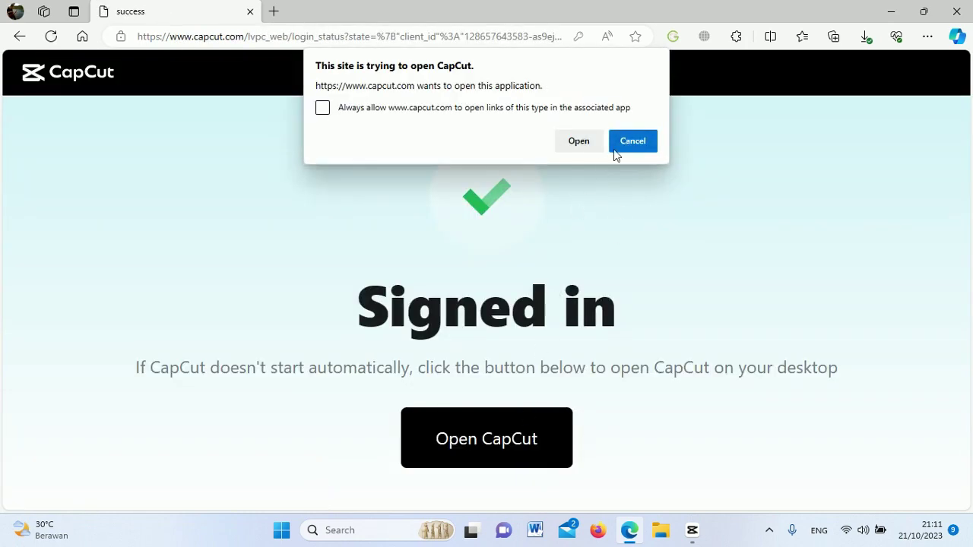
{"action": "left_click", "coordinate": [588, 144]}
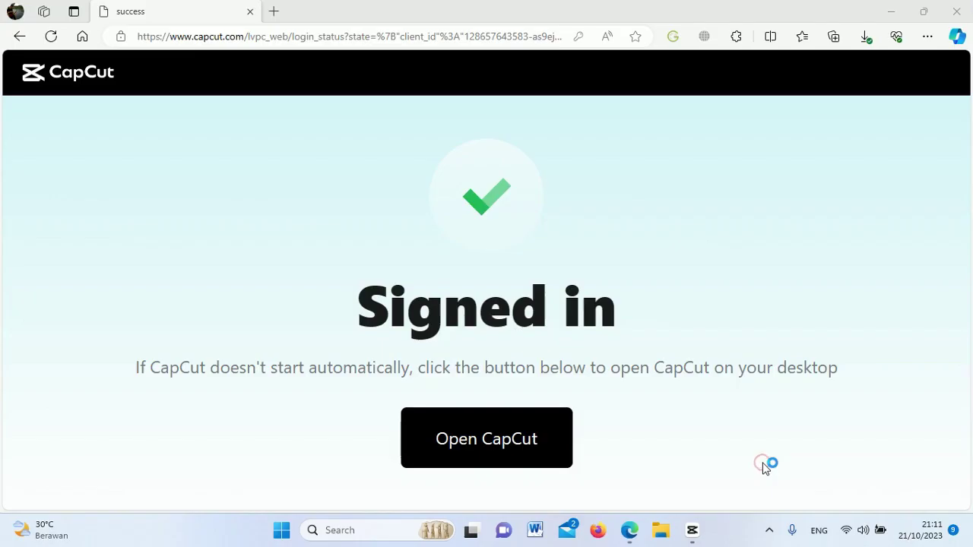
{"action": "left_click", "coordinate": [701, 536]}
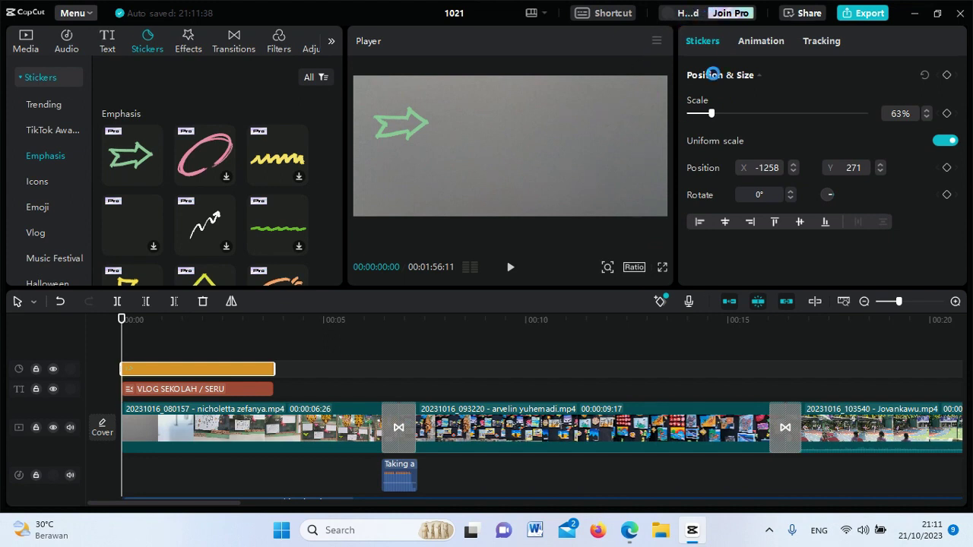
Try to export the video again with the signed-in account, and return to editing.
{"action": "mouse_move", "coordinate": [630, 530]}
{"action": "left_click", "coordinate": [852, 15]}
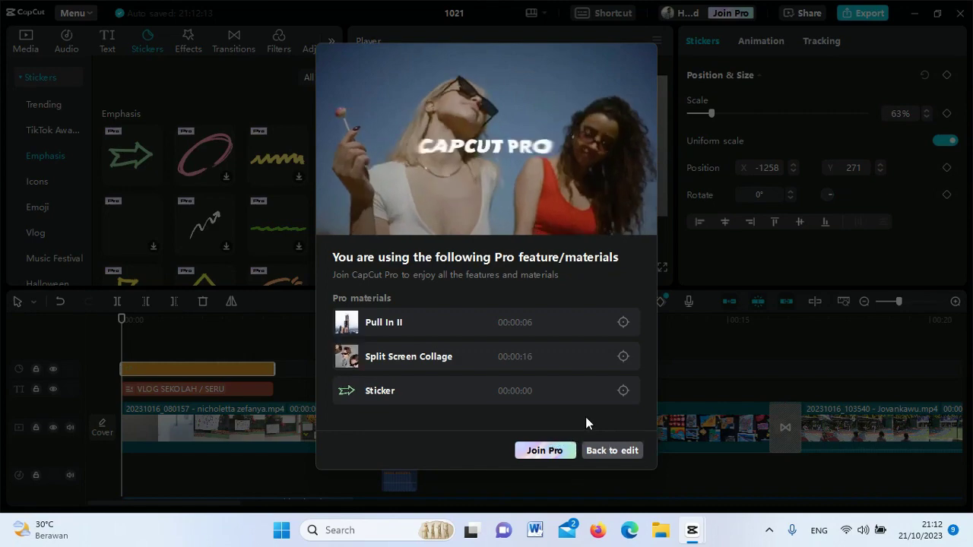
{"action": "left_click", "coordinate": [635, 450]}
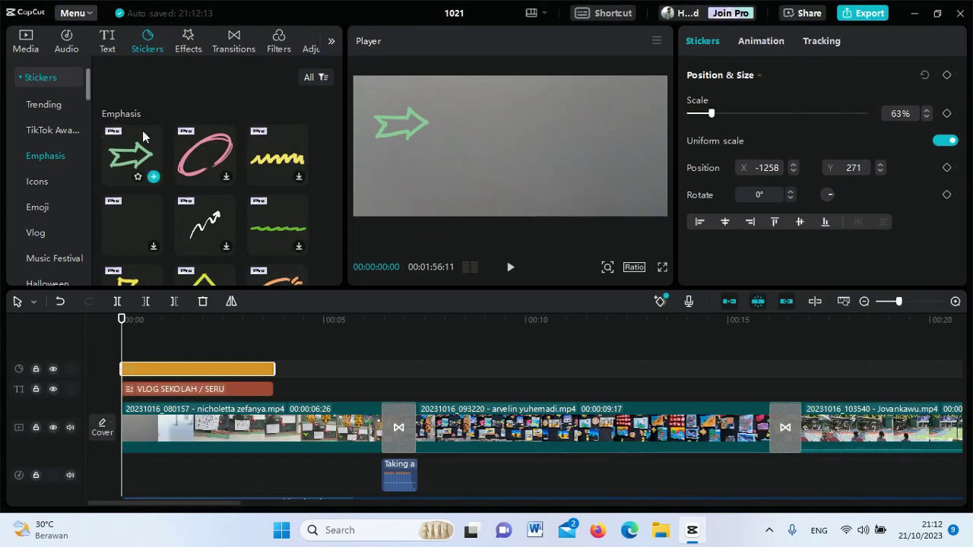
Delete the green arrow sticker and the VLOG SEKOLAH / SERU title from the timeline's start.
{"action": "left_click", "coordinate": [48, 107]}
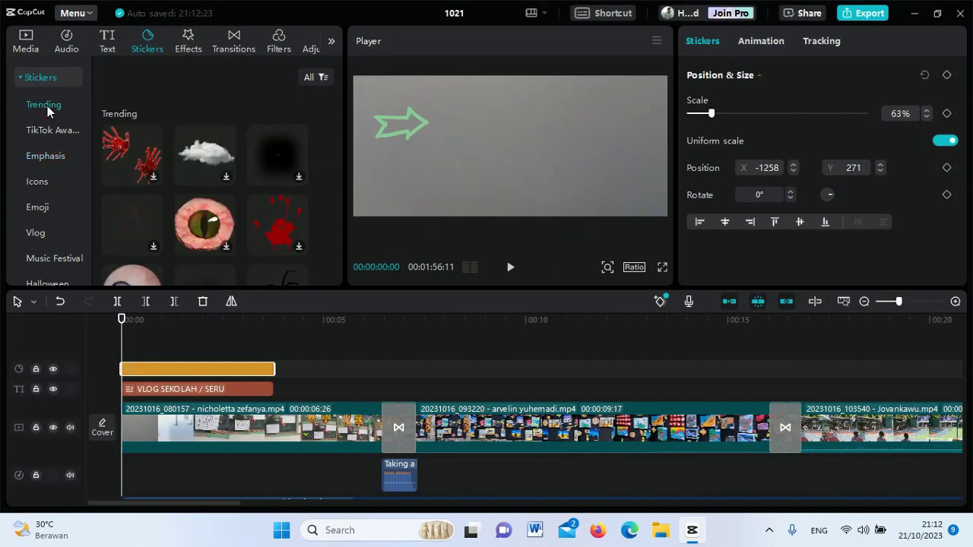
{"action": "left_click", "coordinate": [31, 47]}
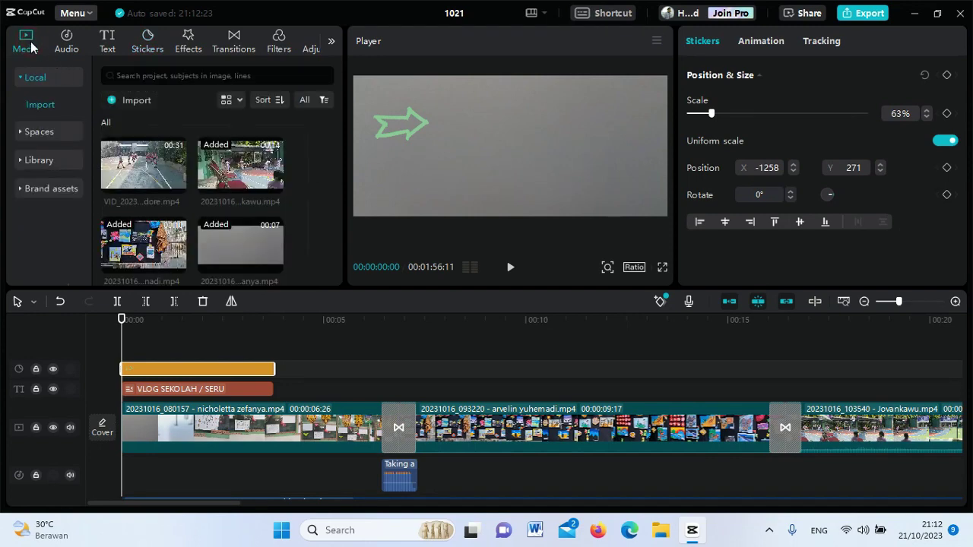
{"action": "left_click", "coordinate": [176, 322]}
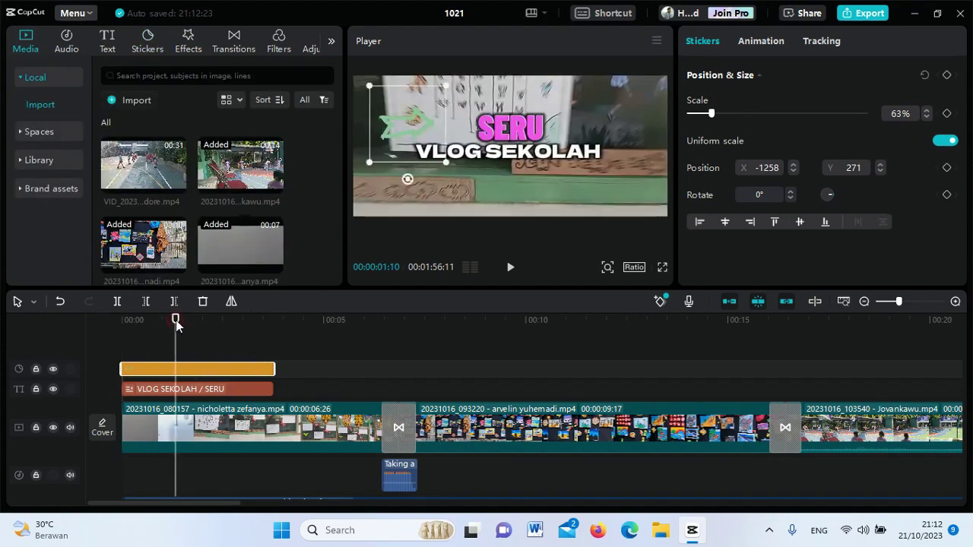
{"action": "mouse_move", "coordinate": [176, 320]}
{"action": "left_mouse_down"}
{"action": "mouse_move", "coordinate": [109, 327]}
{"action": "mouse_move", "coordinate": [164, 333]}
{"action": "left_mouse_up"}
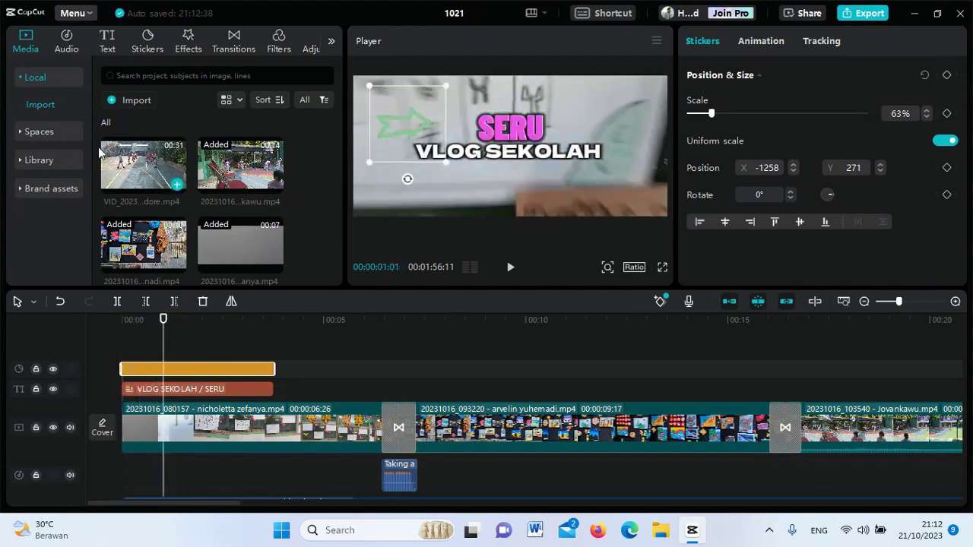
{"action": "key", "text": "Delete"}
{"action": "left_click", "coordinate": [188, 371]}
{"action": "key", "text": "Delete"}
Delete the Pull In II and Split Screen Collage transitions between the first three video clips.
{"action": "left_click", "coordinate": [399, 387]}
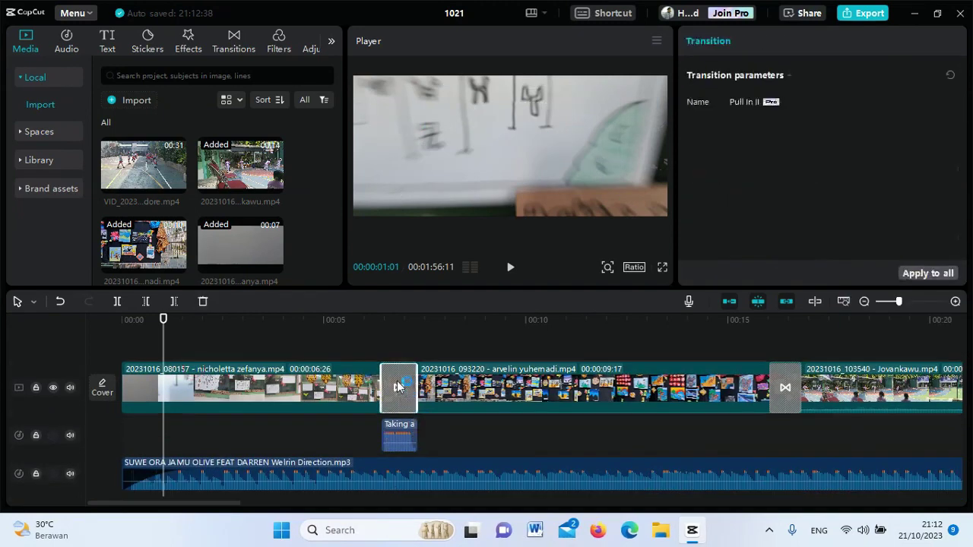
{"action": "key", "text": "Delete"}
{"action": "left_click", "coordinate": [786, 388]}
{"action": "key", "text": "Delete"}
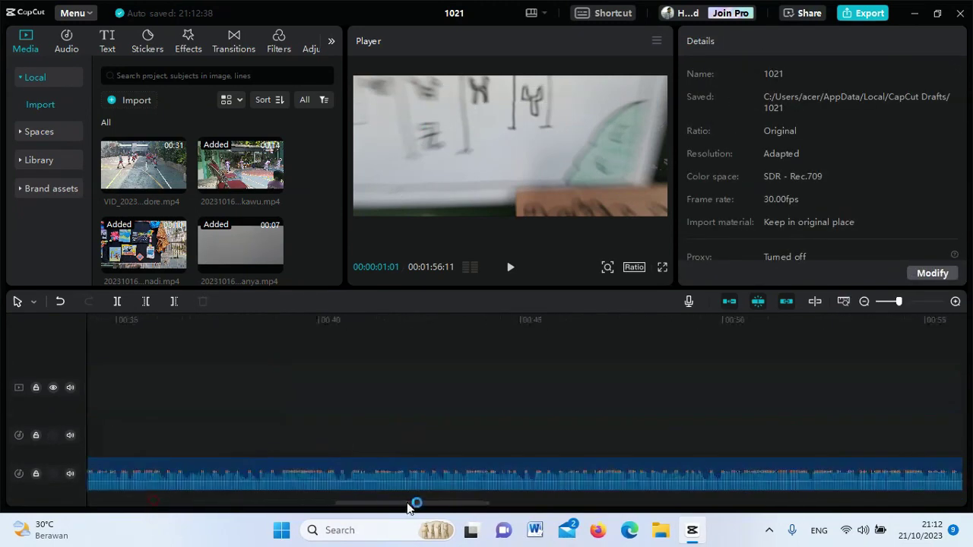
Add the free Drop transition from the Trending category between the first and second video clips.
{"action": "left_click", "coordinate": [227, 42]}
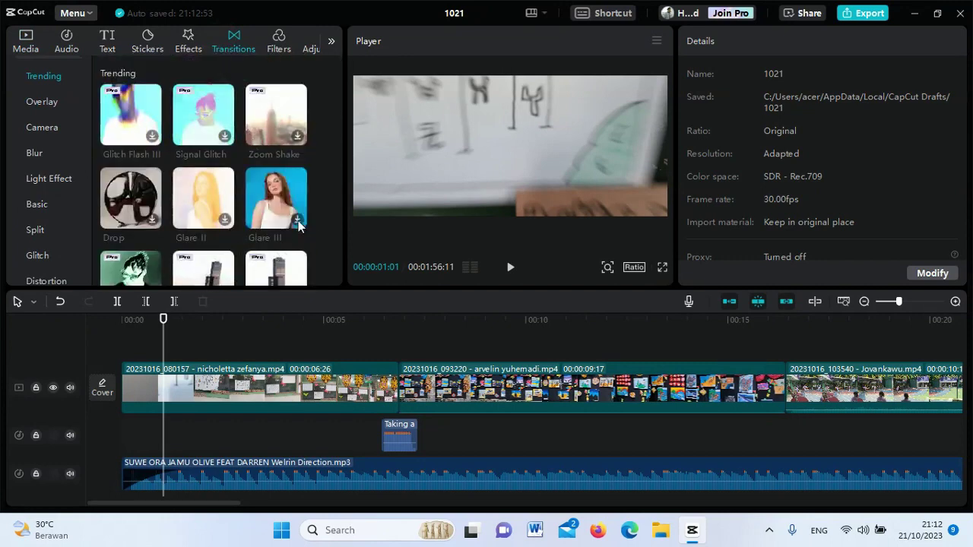
{"action": "left_click", "coordinate": [151, 222]}
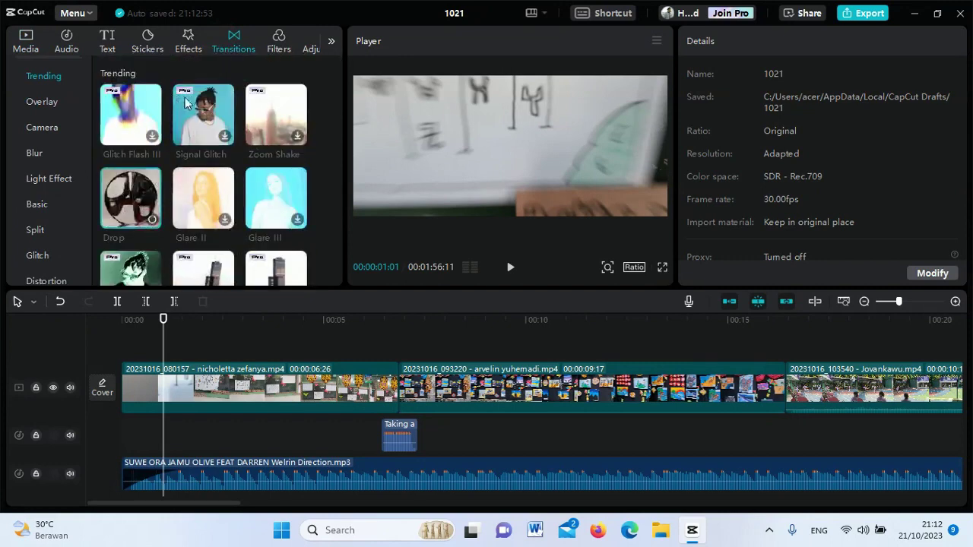
{"action": "left_click_drag", "start_coordinate": [152, 219], "coordinate": [396, 393]}
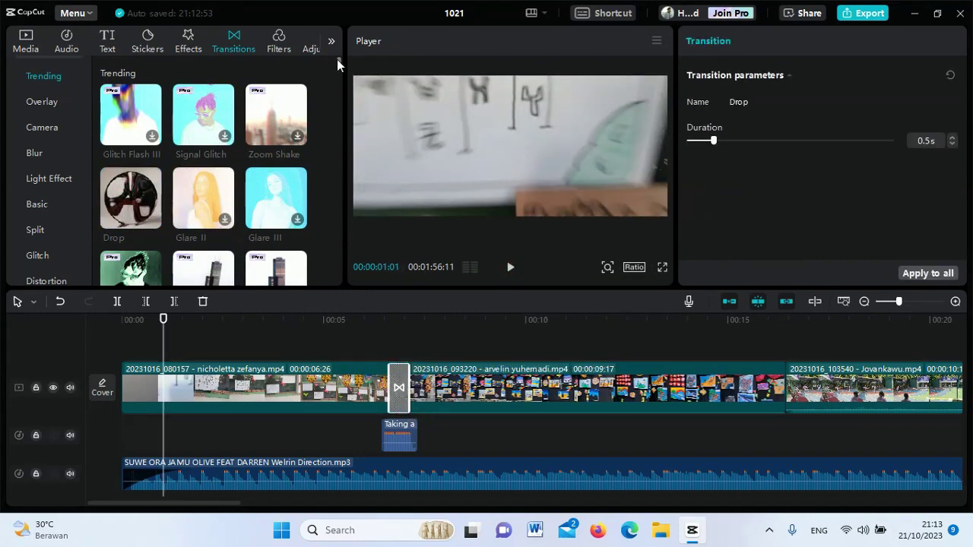
Add the free CW Swirl transition between the second and third video clips.
{"action": "left_click_drag", "start_coordinate": [336, 59], "coordinate": [340, 78]}
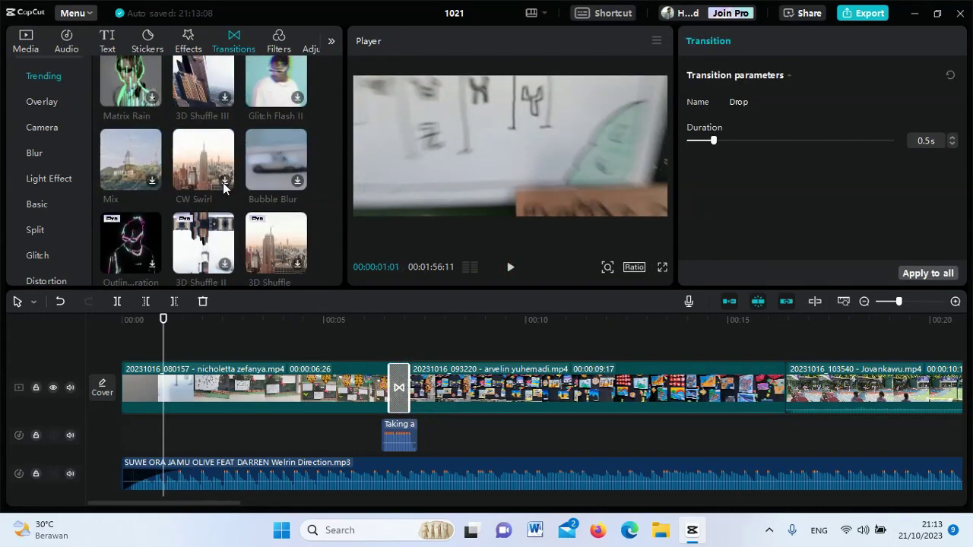
{"action": "left_click", "coordinate": [222, 156]}
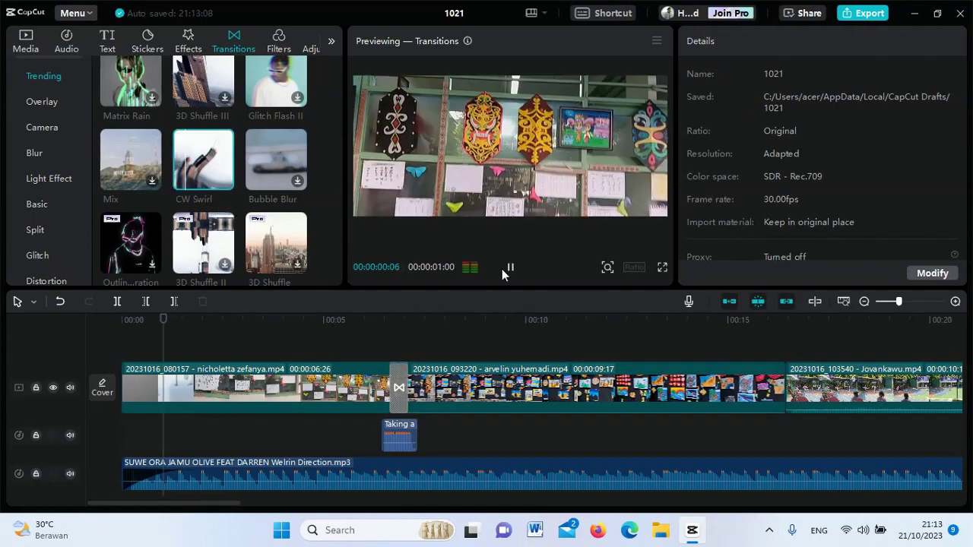
{"action": "left_click_drag", "start_coordinate": [203, 160], "coordinate": [787, 395]}
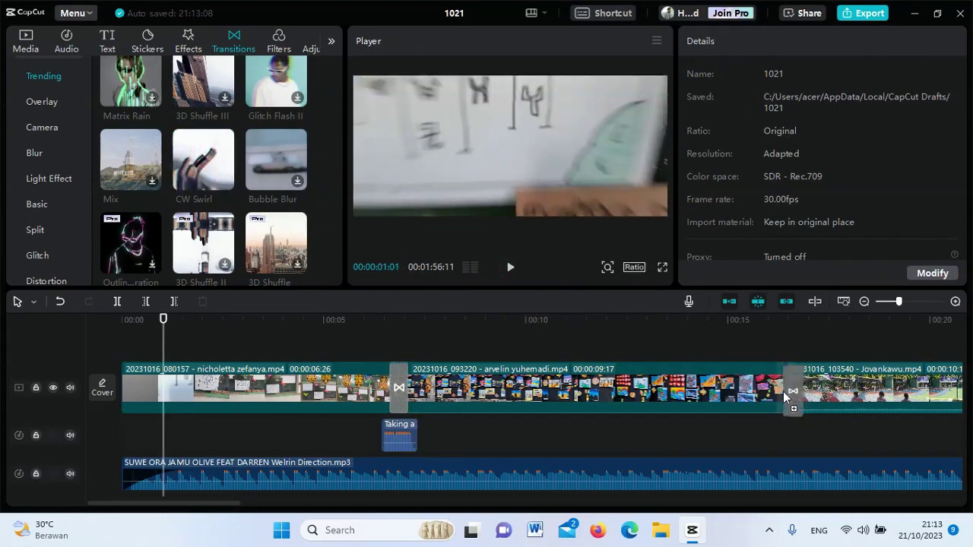
Add the free FUNNIEST MOMENT text template at the very beginning of the timeline.
{"action": "left_click", "coordinate": [102, 317]}
{"action": "scroll", "coordinate": [225, 242], "scroll_direction": "up", "scroll_amount": 2}
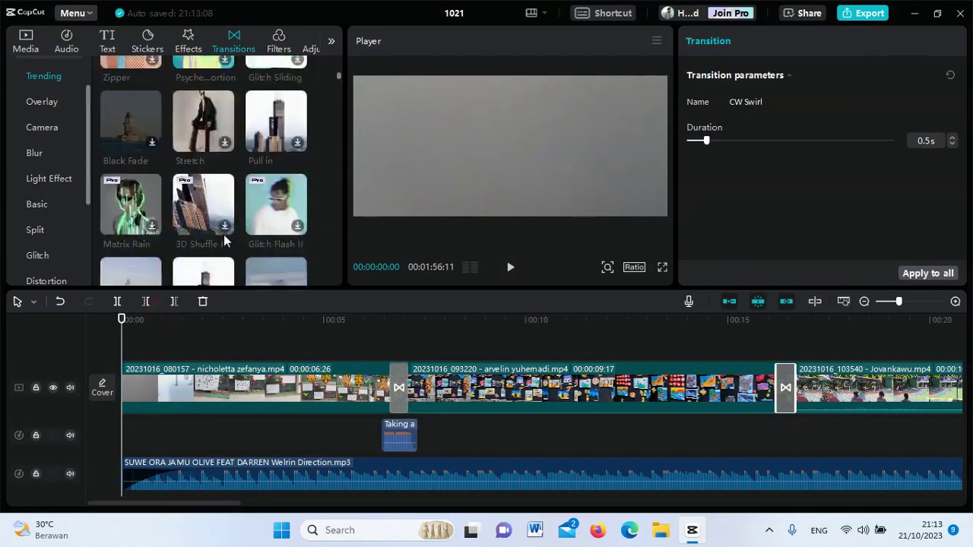
{"action": "left_click", "coordinate": [107, 40]}
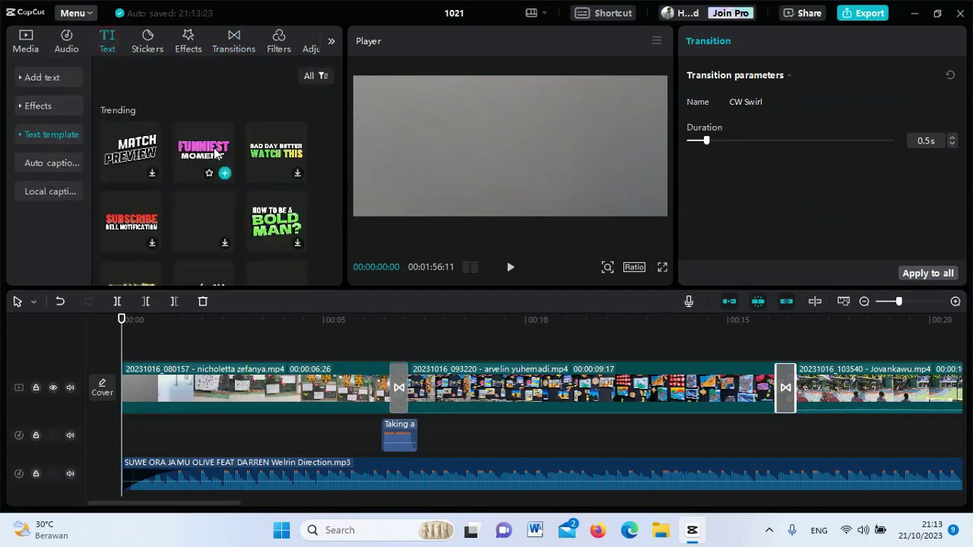
{"action": "left_click", "coordinate": [46, 79]}
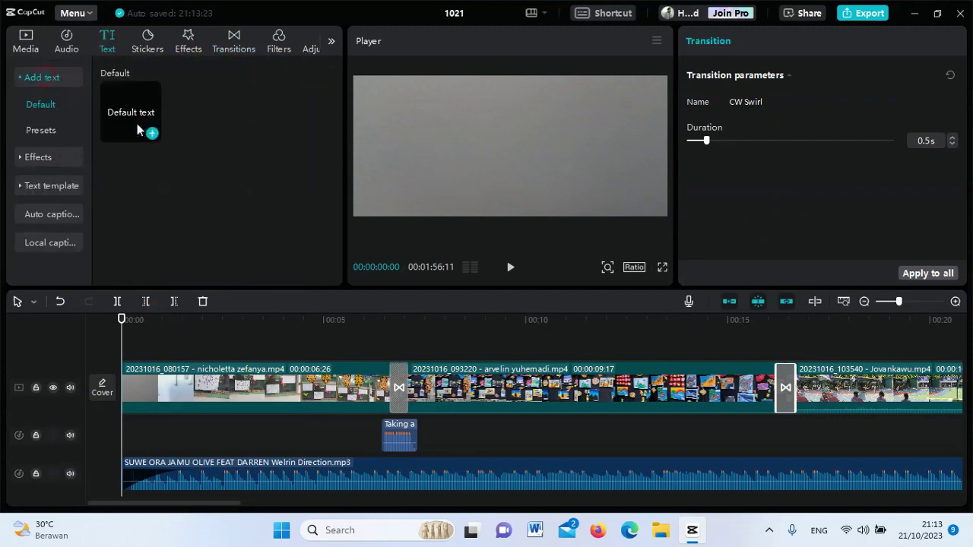
{"action": "left_click", "coordinate": [53, 158]}
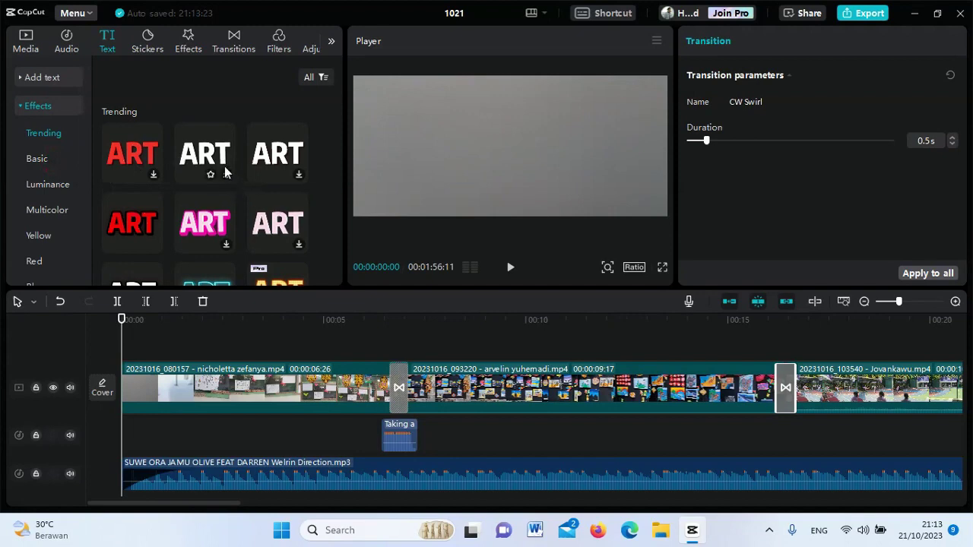
{"action": "left_click", "coordinate": [28, 106]}
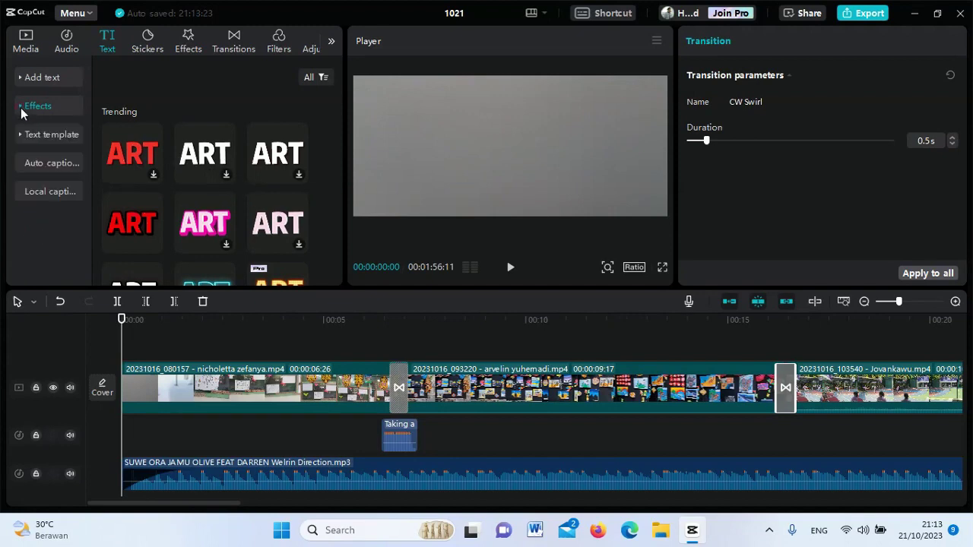
{"action": "left_click", "coordinate": [30, 134]}
{"action": "left_click", "coordinate": [225, 174]}
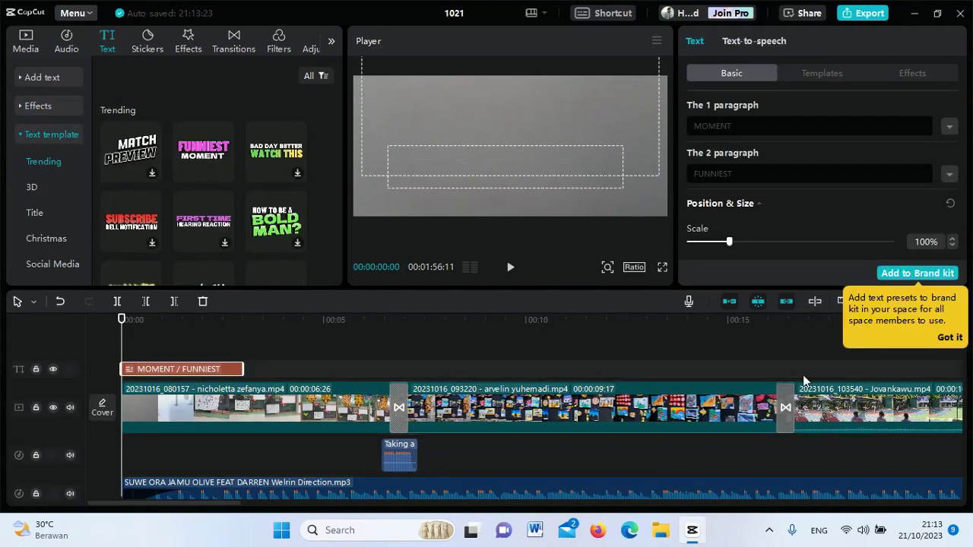
{"action": "left_click", "coordinate": [950, 338]}
Change the title template's first paragraph to SEKOLAH and its second to FUNNIEST VLOG.
{"action": "left_click_drag", "start_coordinate": [818, 126], "coordinate": [666, 134]}
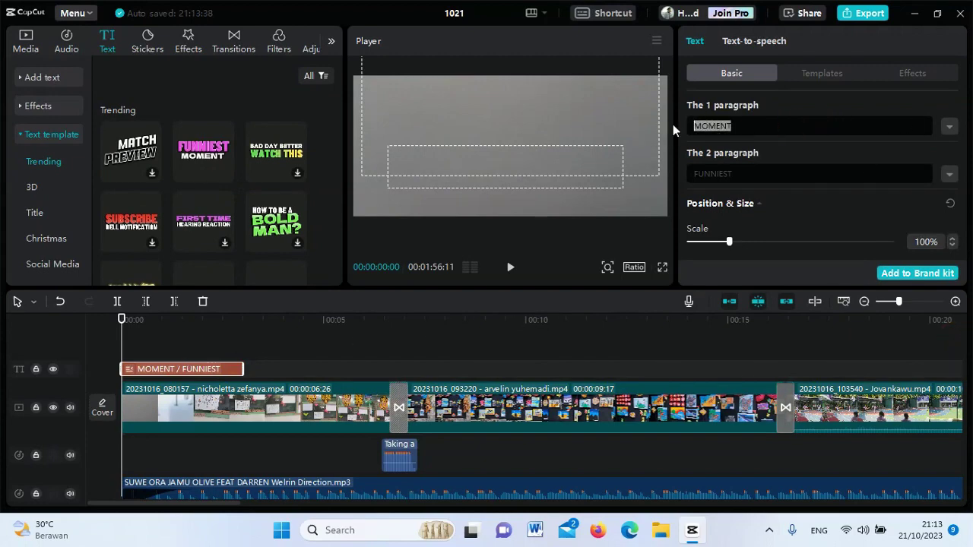
{"action": "type", "text": "SEKOLAH"}
{"action": "left_click", "coordinate": [739, 182]}
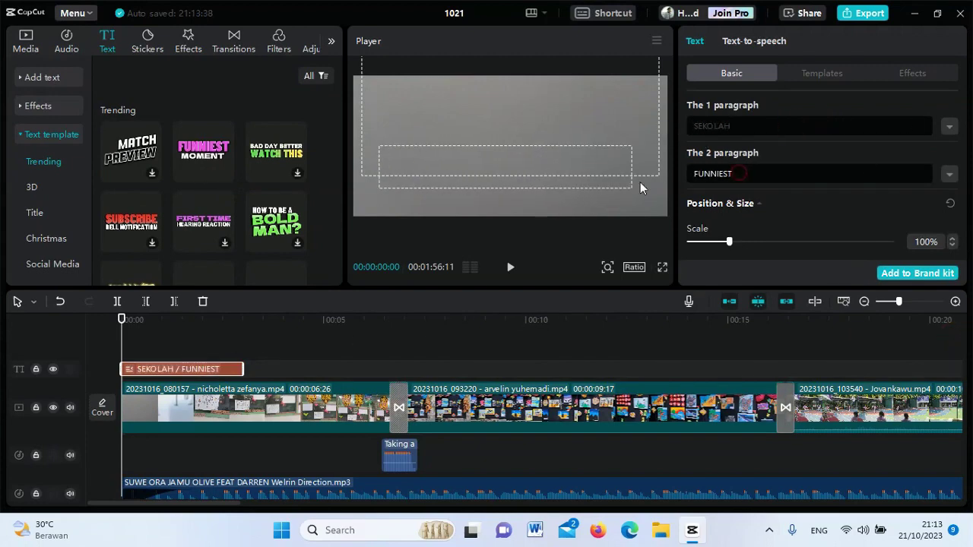
{"action": "type", "text": "VLO"}
{"action": "key", "text": "BackSpace"}
{"action": "key", "text": "BackSpace"}
{"action": "key", "text": "BackSpace"}
{"action": "type", "text": "V"}
Reduce the title's scale to 56% and play the video from the start through the first transition.
{"action": "left_click", "coordinate": [511, 267]}
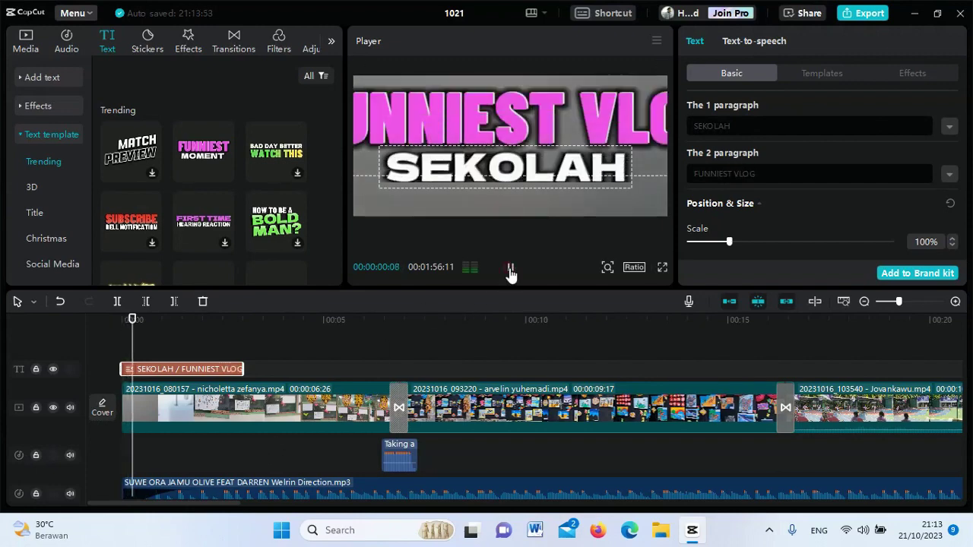
{"action": "left_click", "coordinate": [510, 266]}
{"action": "left_click_drag", "start_coordinate": [729, 242], "coordinate": [713, 243]}
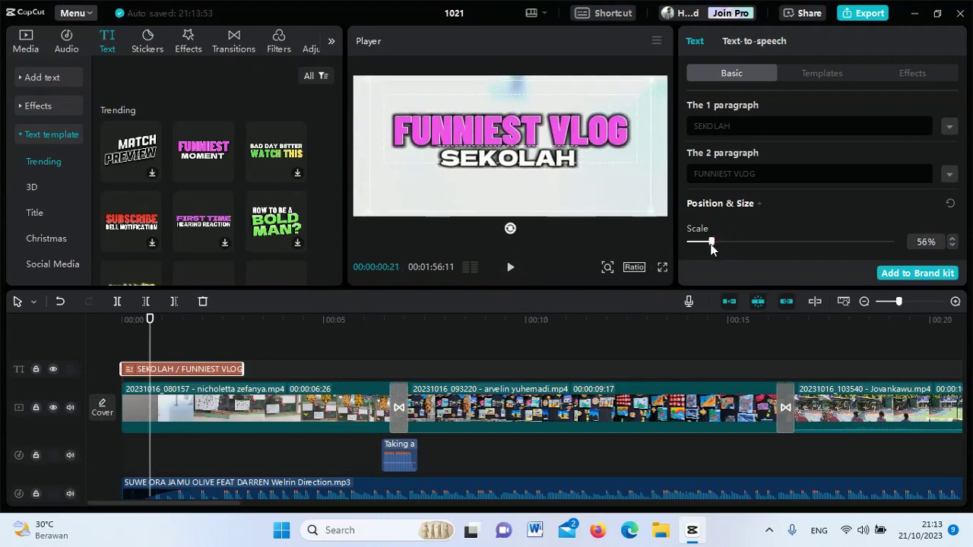
{"action": "left_click_drag", "start_coordinate": [150, 321], "coordinate": [122, 320]}
{"action": "left_click", "coordinate": [511, 267]}
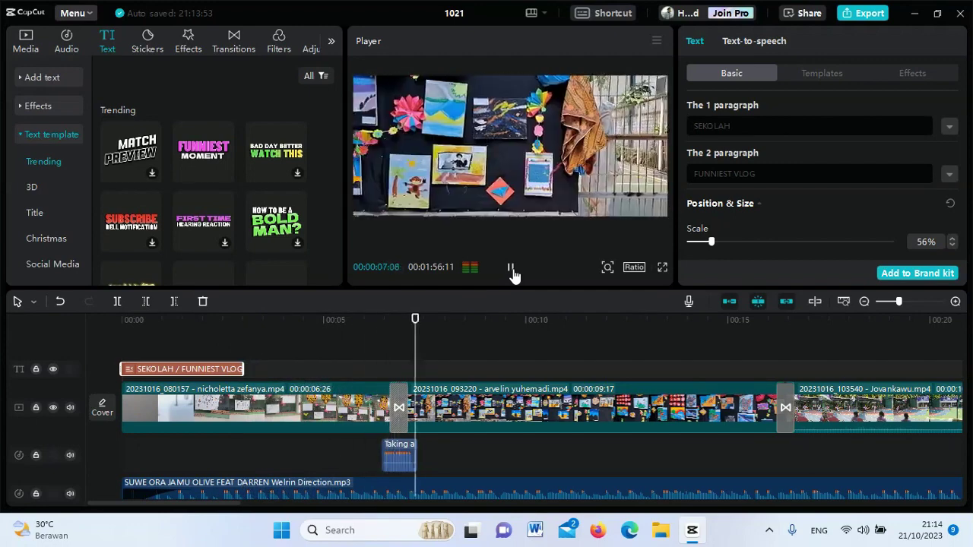
{"action": "left_click", "coordinate": [513, 272]}
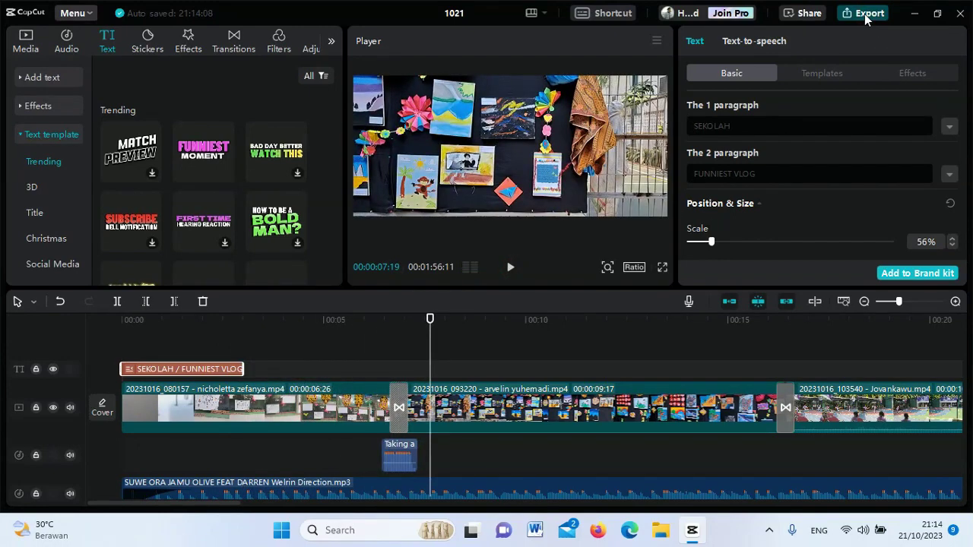
Open the export settings and choose the user's Videos folder as the export location.
{"action": "left_click", "coordinate": [865, 15]}
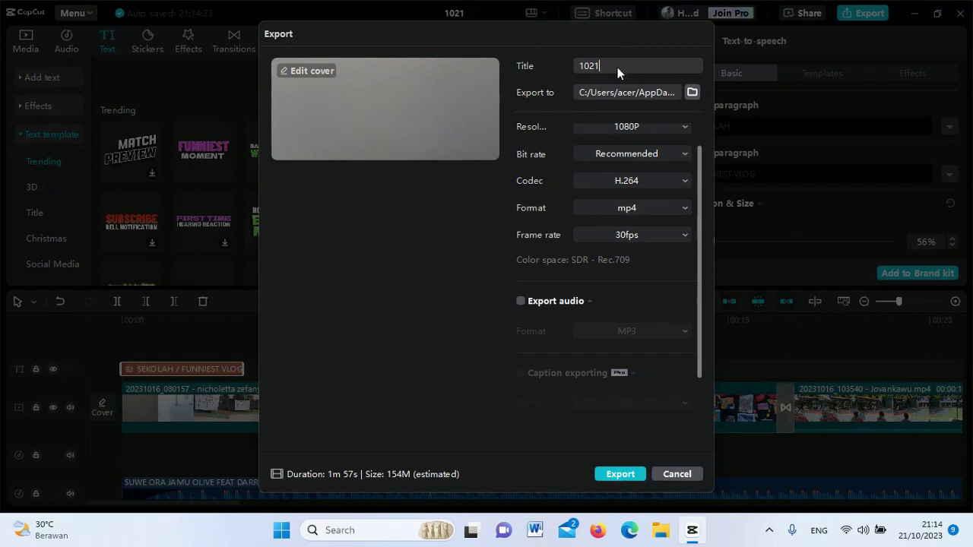
{"action": "left_click", "coordinate": [691, 93]}
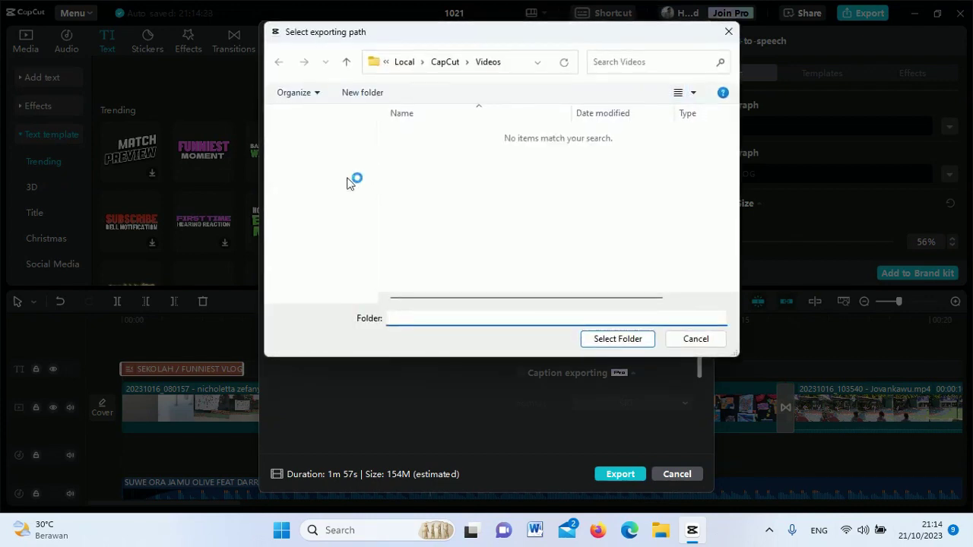
{"action": "scroll", "coordinate": [344, 220], "scroll_direction": "down", "scroll_amount": 1}
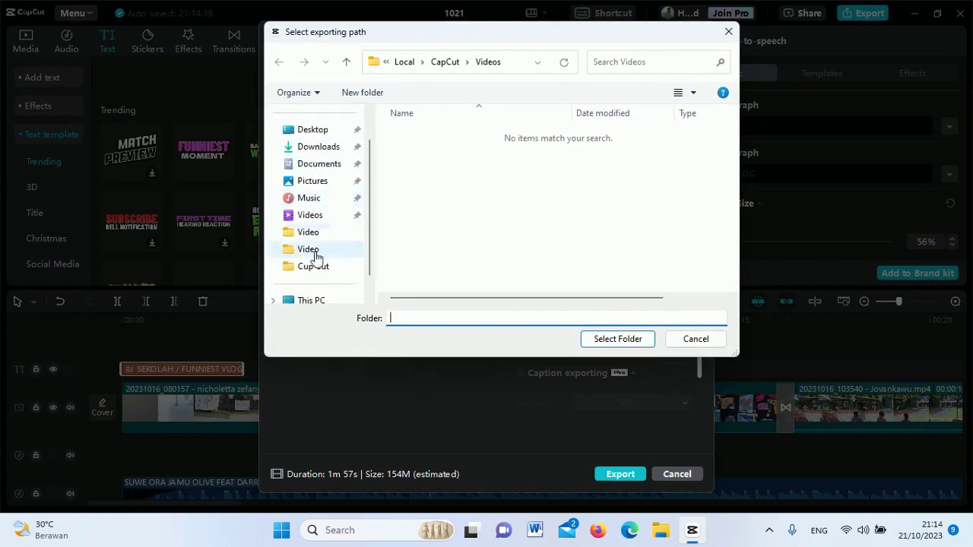
{"action": "left_click", "coordinate": [311, 215]}
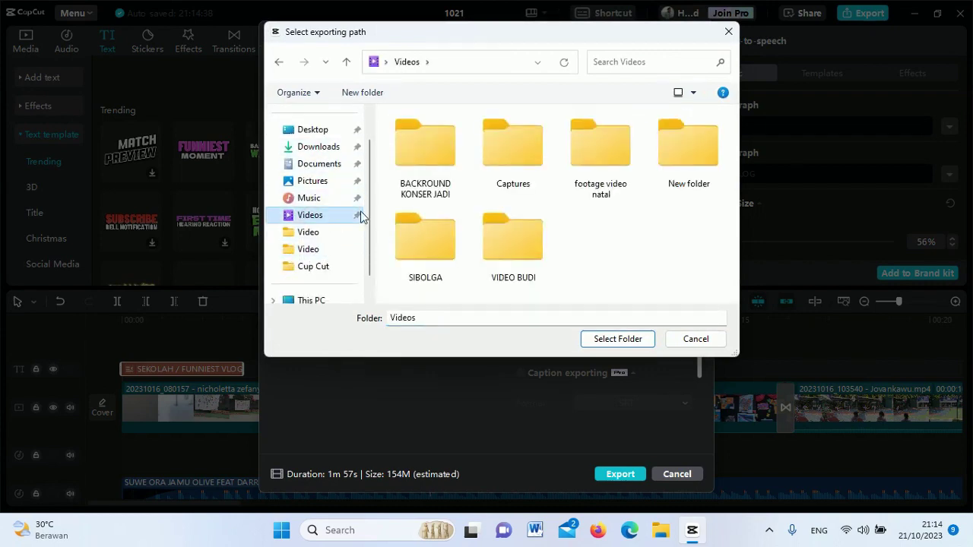
{"action": "left_click", "coordinate": [624, 339]}
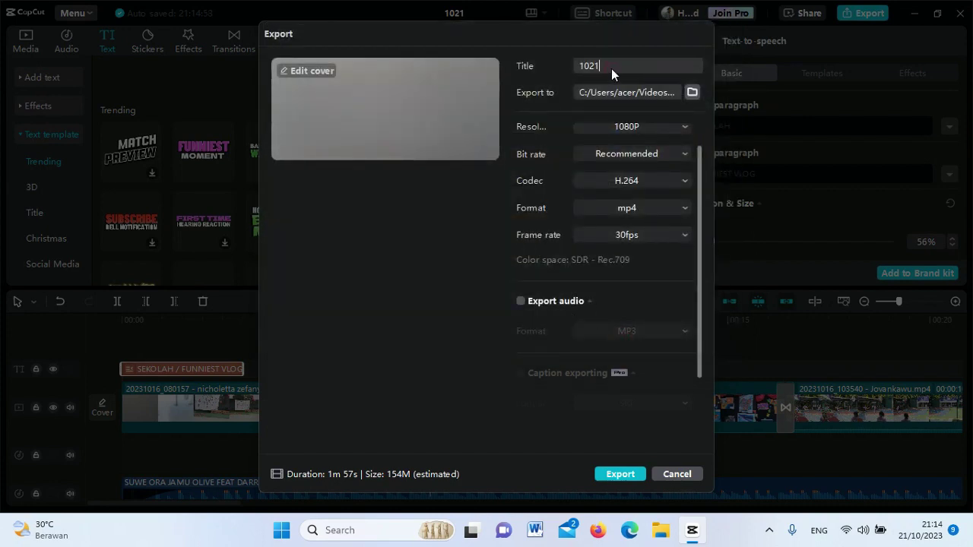
Title the export VLOG SEKOLAH and enable exporting the audio as well.
{"action": "type", "text": "VLOG SEKOLAH"}
{"action": "left_click", "coordinate": [522, 302]}
{"action": "scroll", "coordinate": [651, 304], "scroll_direction": "up", "scroll_amount": 1}
{"action": "scroll", "coordinate": [698, 297], "scroll_direction": "down", "scroll_amount": 2}
{"action": "scroll", "coordinate": [691, 281], "scroll_direction": "up", "scroll_amount": 1}
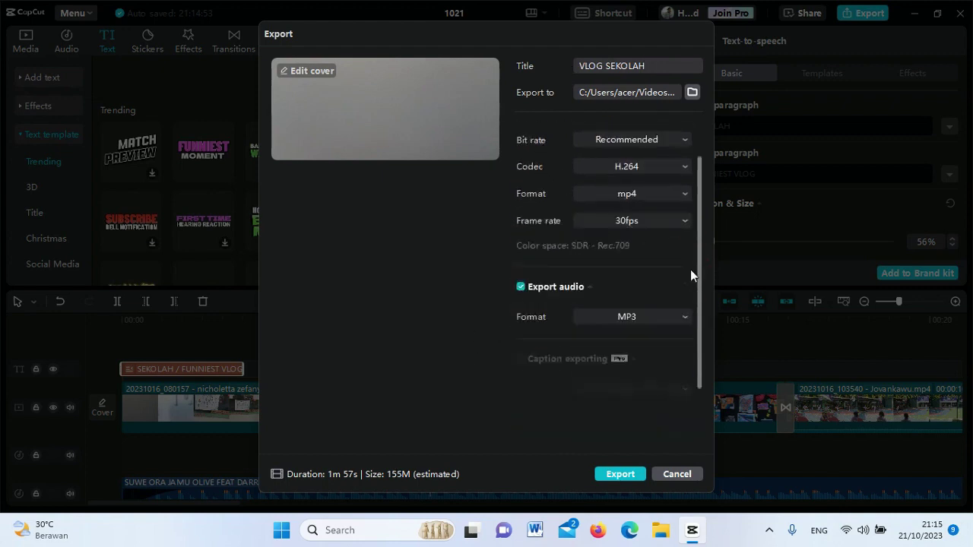
{"action": "scroll", "coordinate": [694, 229], "scroll_direction": "up", "scroll_amount": 1}
{"action": "scroll", "coordinate": [698, 258], "scroll_direction": "down", "scroll_amount": 1}
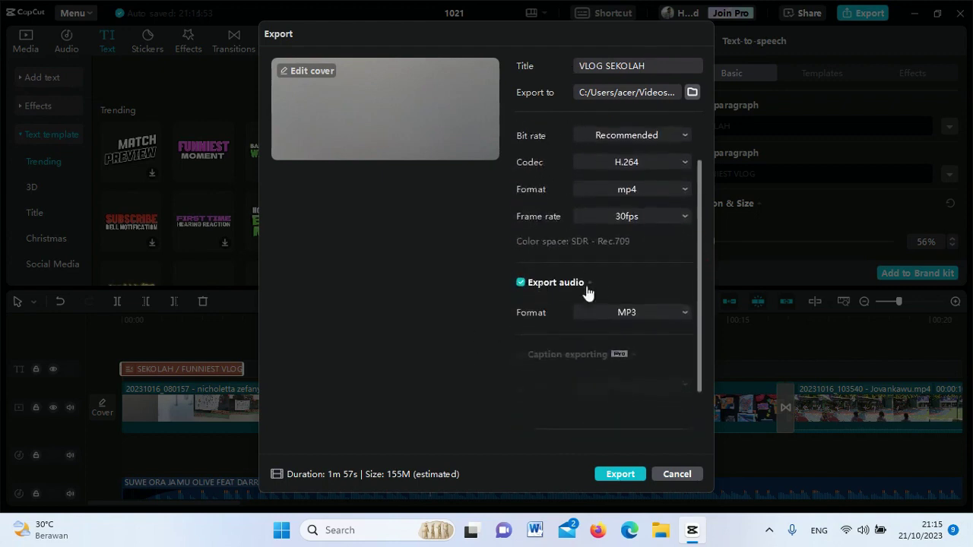
{"action": "scroll", "coordinate": [698, 257], "scroll_direction": "up", "scroll_amount": 1}
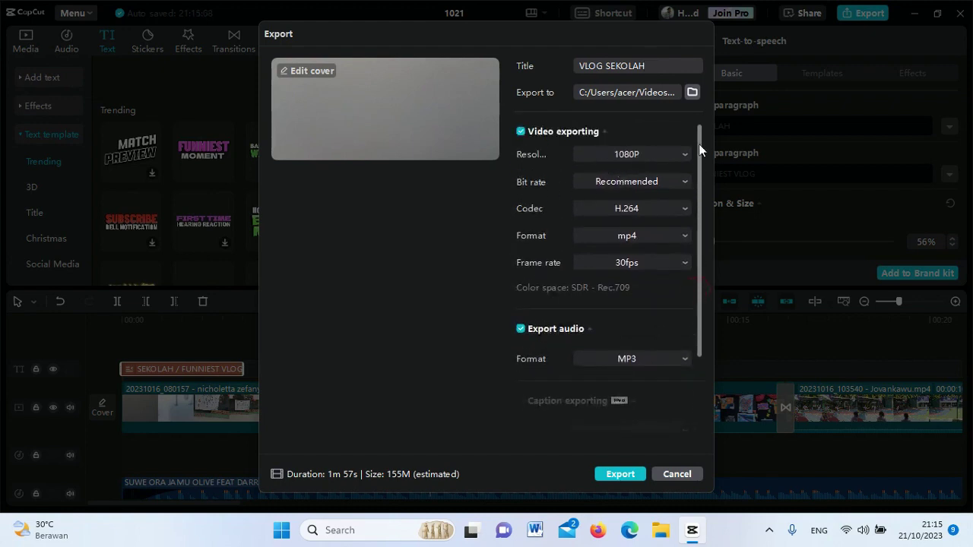
{"action": "left_click_drag", "start_coordinate": [699, 144], "coordinate": [699, 254]}
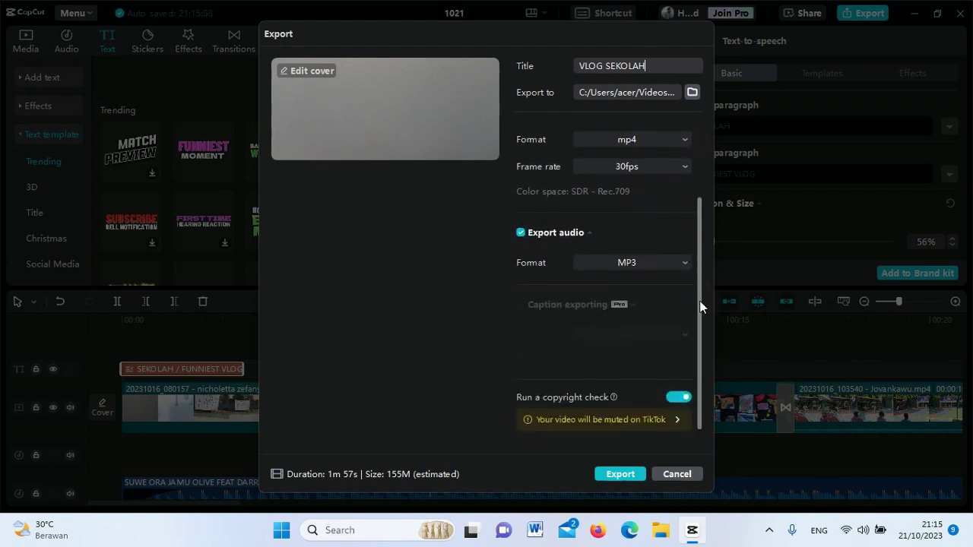
{"action": "left_click_drag", "start_coordinate": [700, 307], "coordinate": [701, 232]}
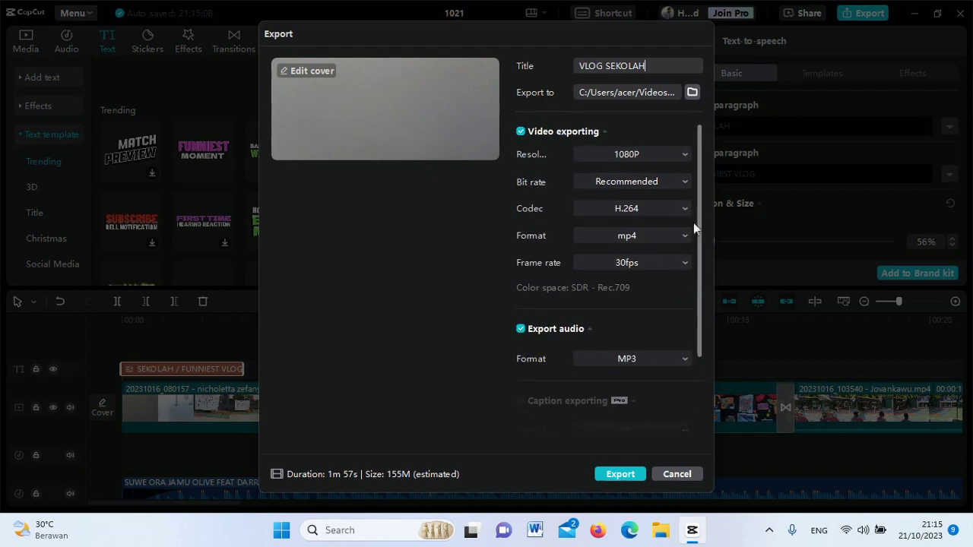
{"action": "left_click", "coordinate": [637, 155]}
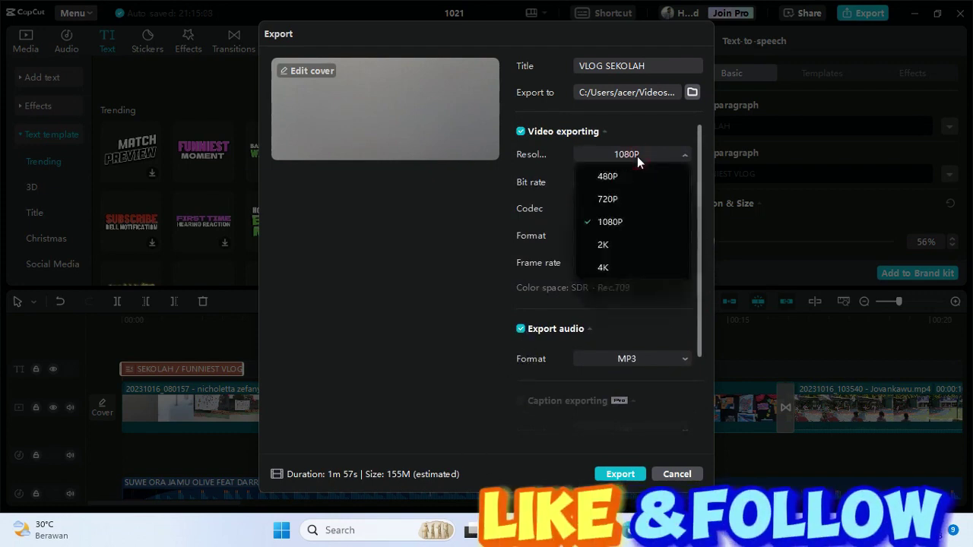
{"action": "left_click", "coordinate": [608, 199]}
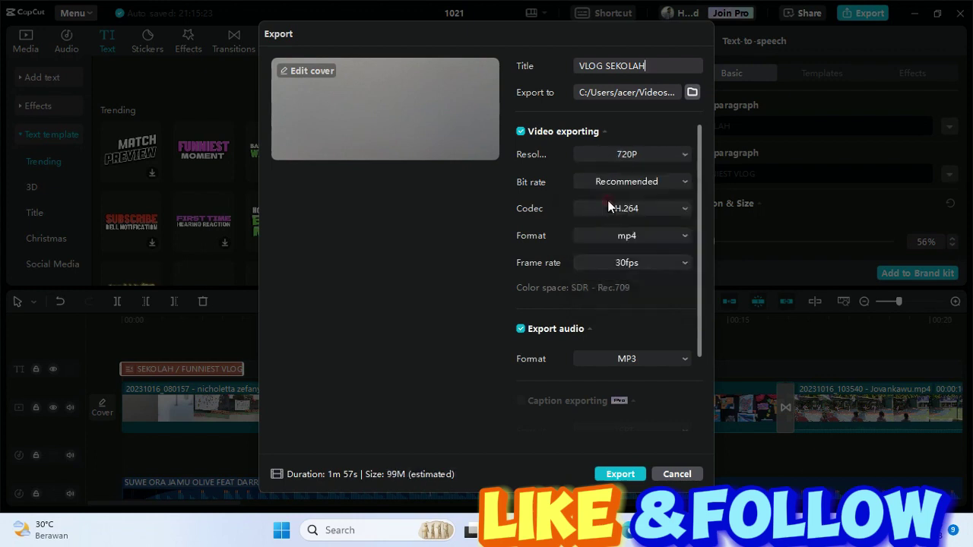
{"action": "left_click", "coordinate": [622, 157]}
{"action": "left_click", "coordinate": [609, 198]}
{"action": "left_click", "coordinate": [610, 155]}
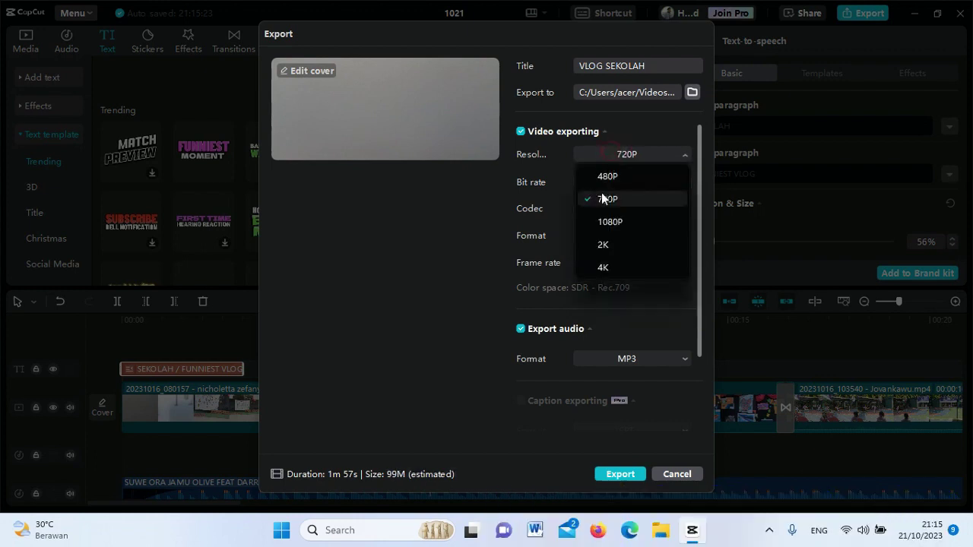
{"action": "left_click", "coordinate": [608, 199]}
{"action": "left_click", "coordinate": [625, 156]}
{"action": "left_click", "coordinate": [608, 222]}
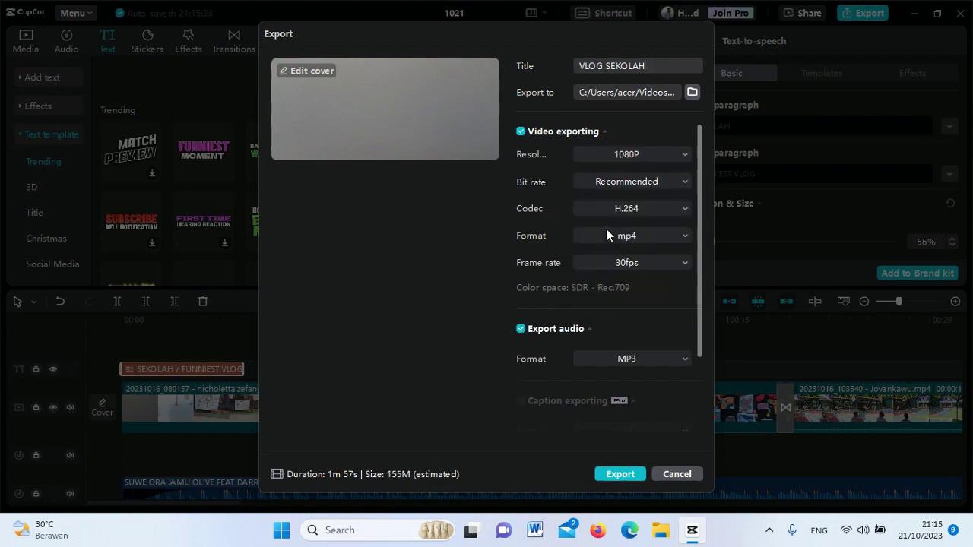
Set the export resolution to 720P and start exporting the video.
{"action": "left_click", "coordinate": [613, 154]}
{"action": "left_click", "coordinate": [608, 199]}
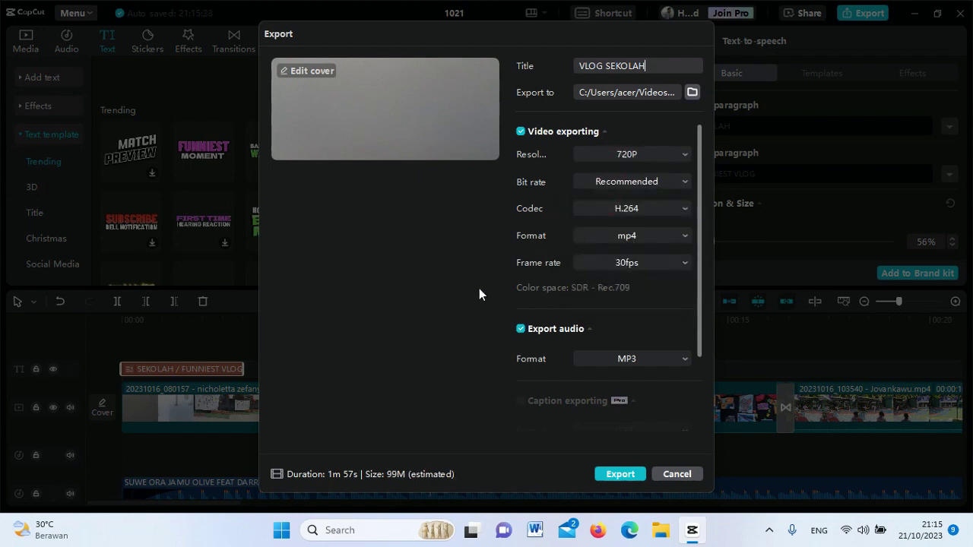
{"action": "left_click", "coordinate": [609, 475]}
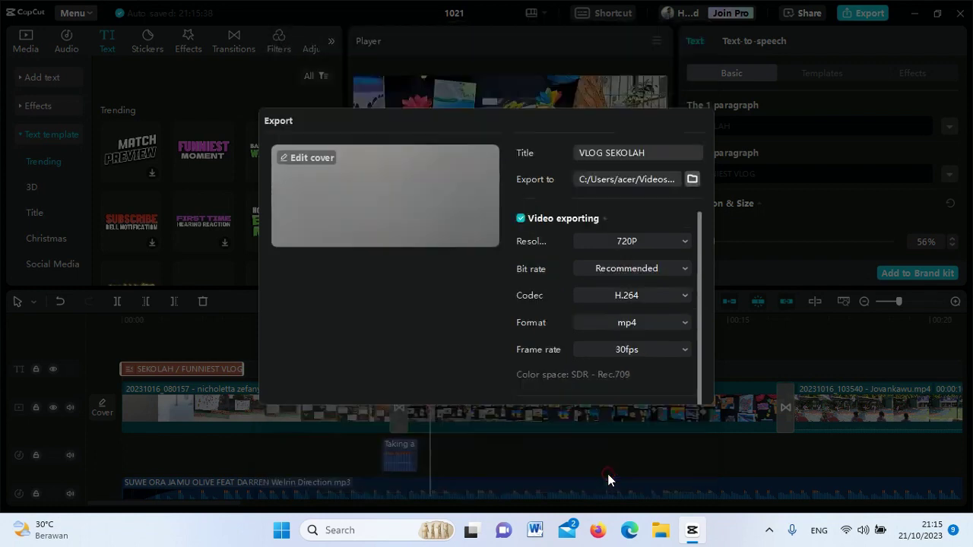